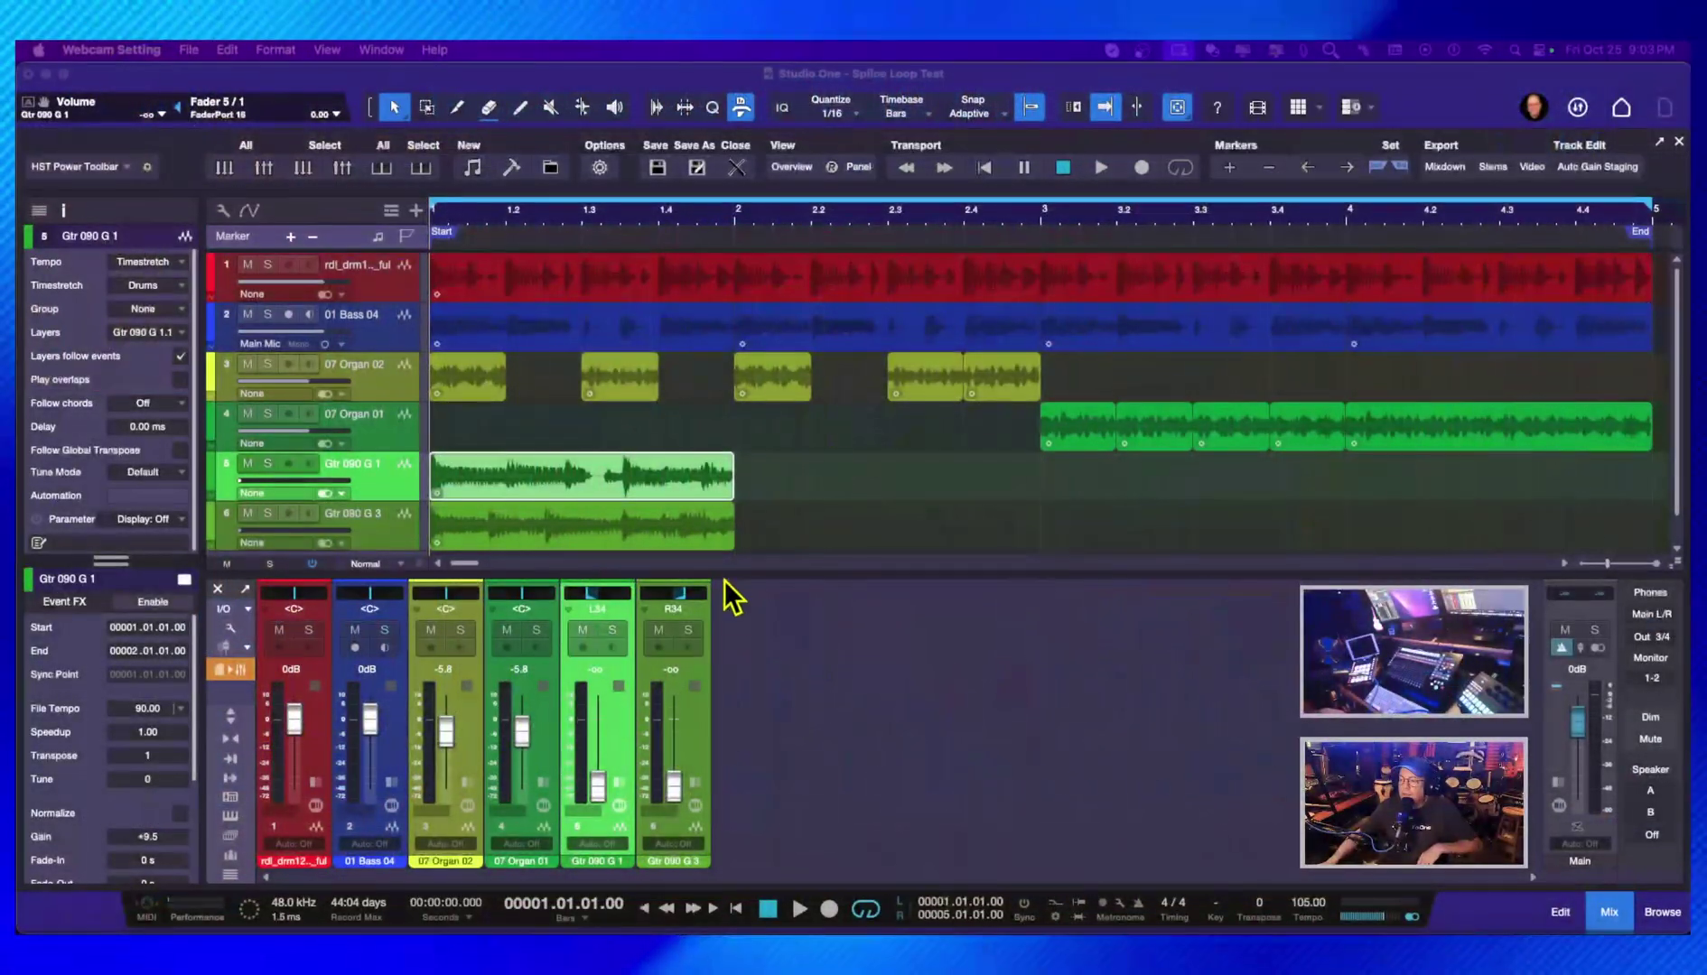
- Focus Studio One, then play the song from bar 1 and stop it
mouse_move(915, 377)
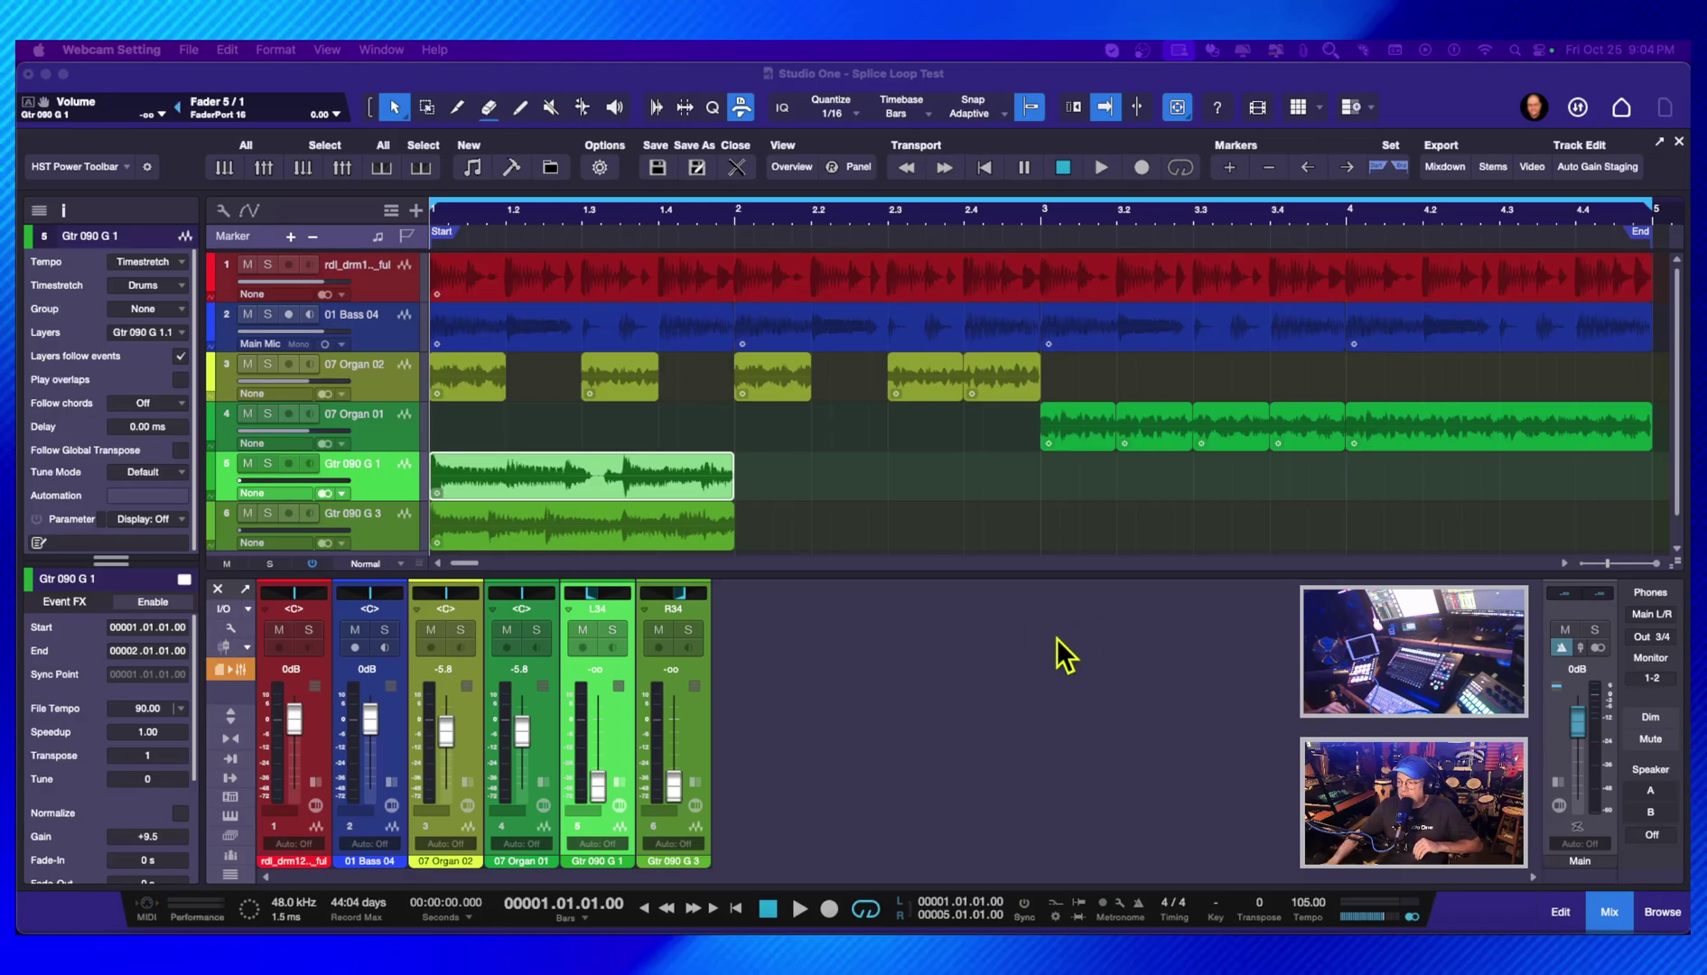
click(1297, 526)
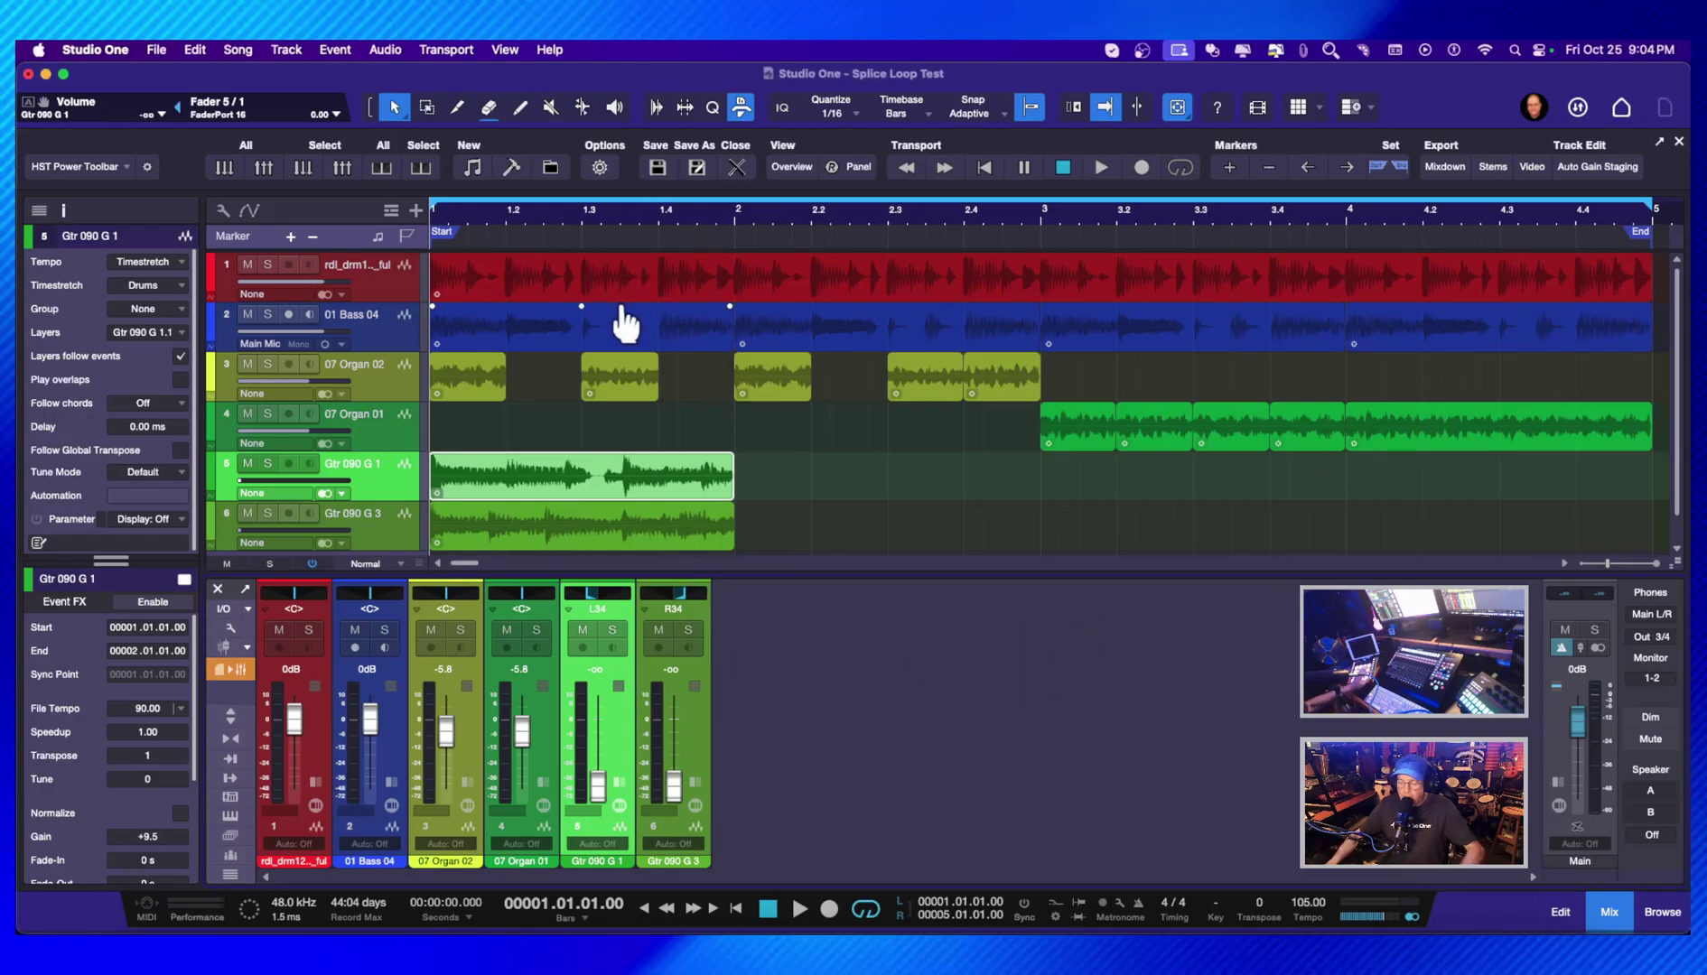
key(space)
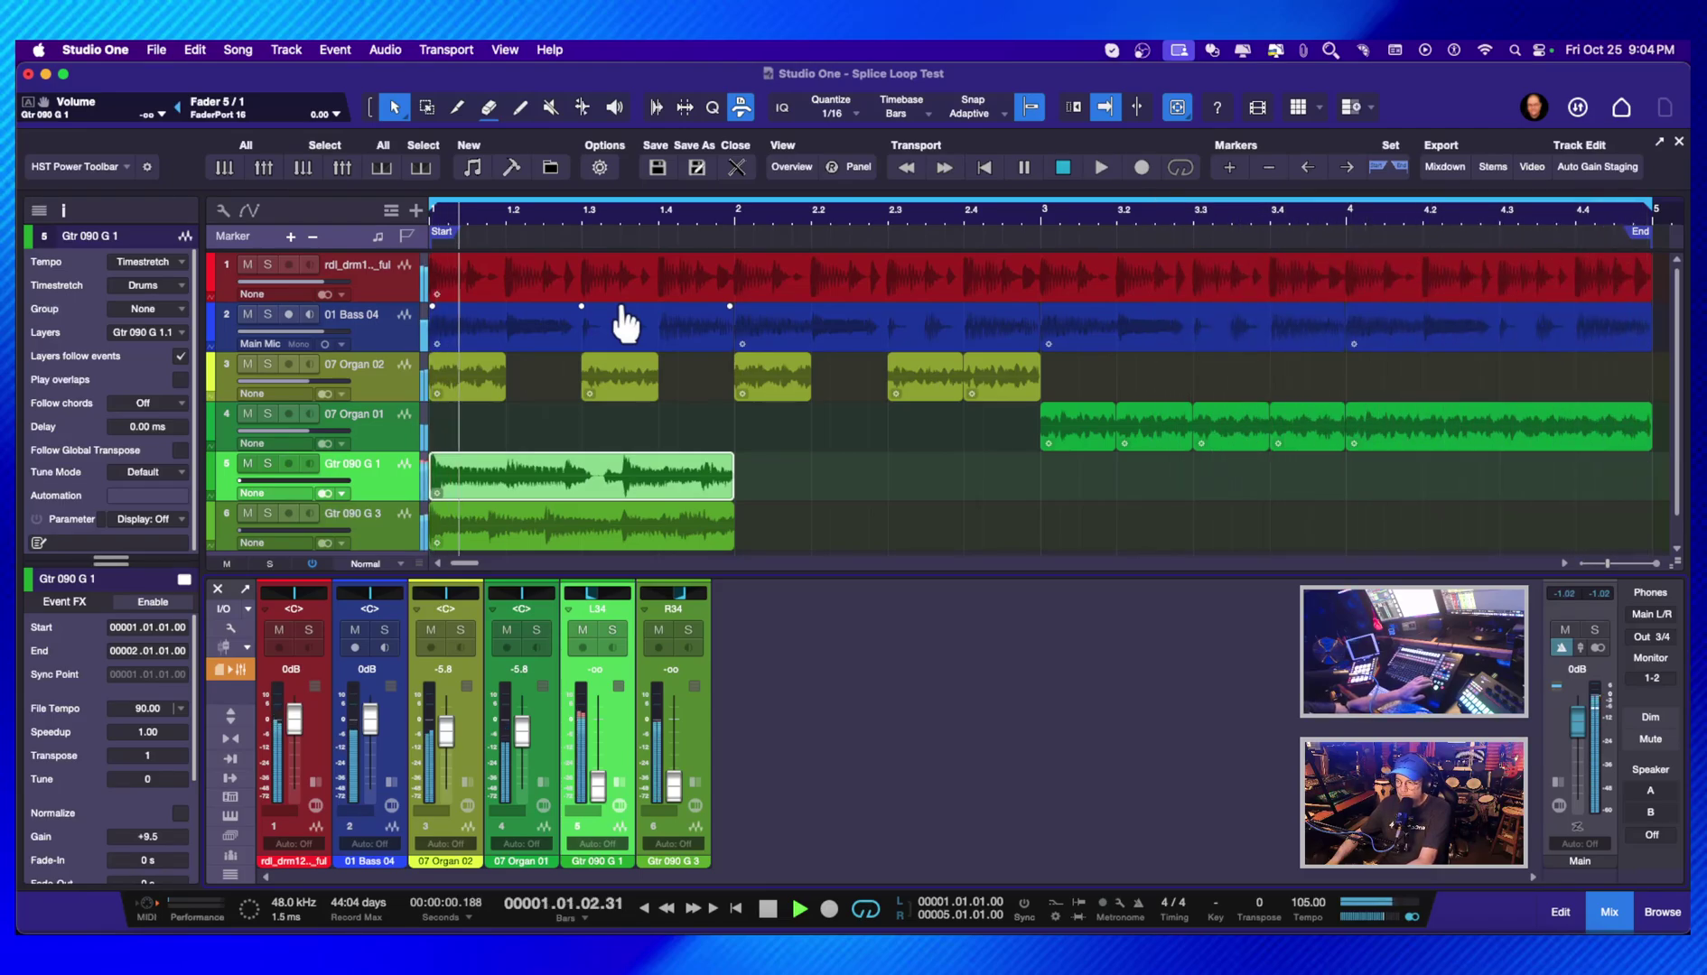
key(space)
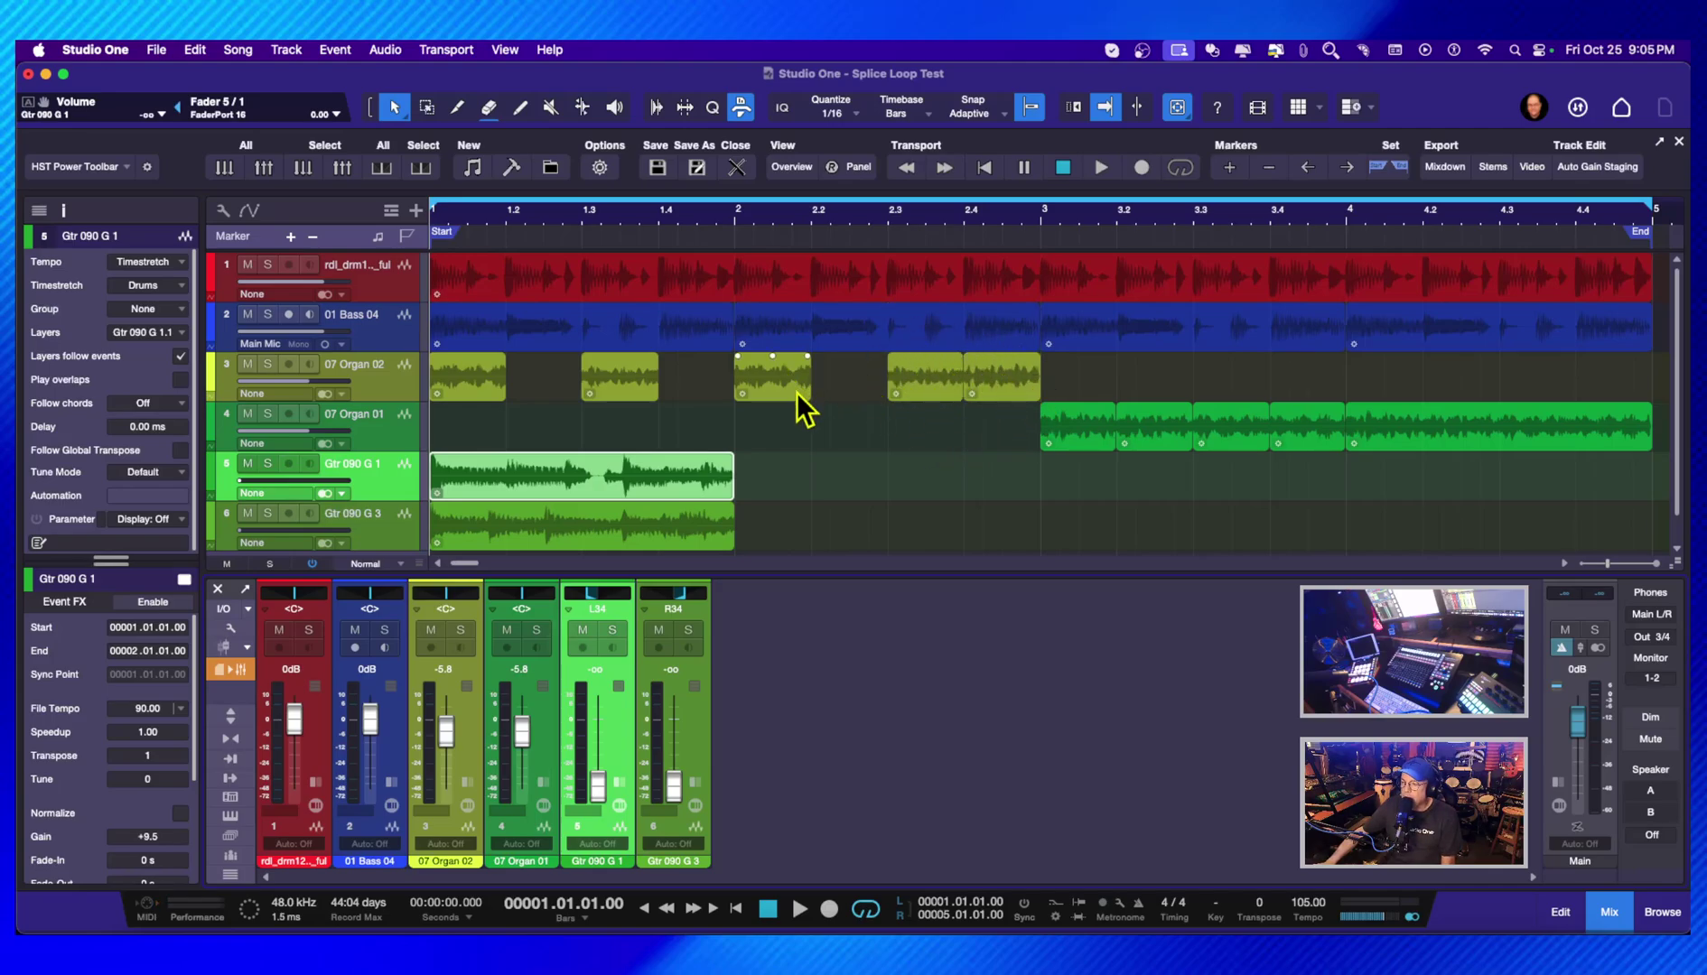
click(1040, 394)
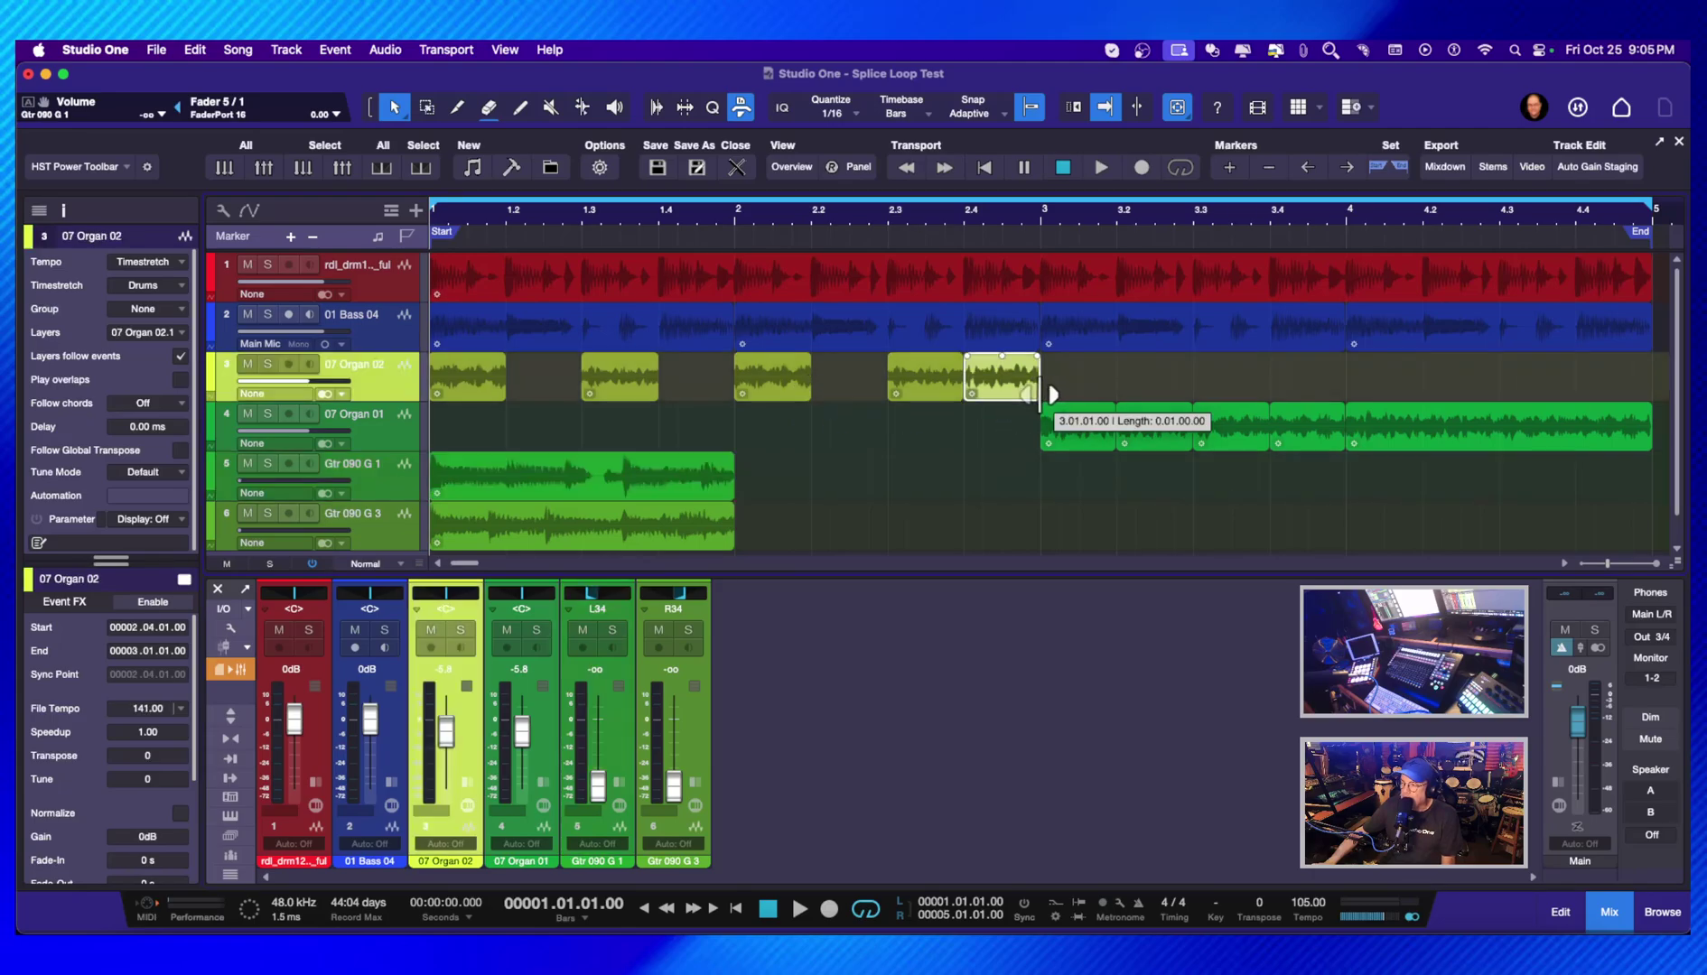
drag(1052, 393, 1658, 376)
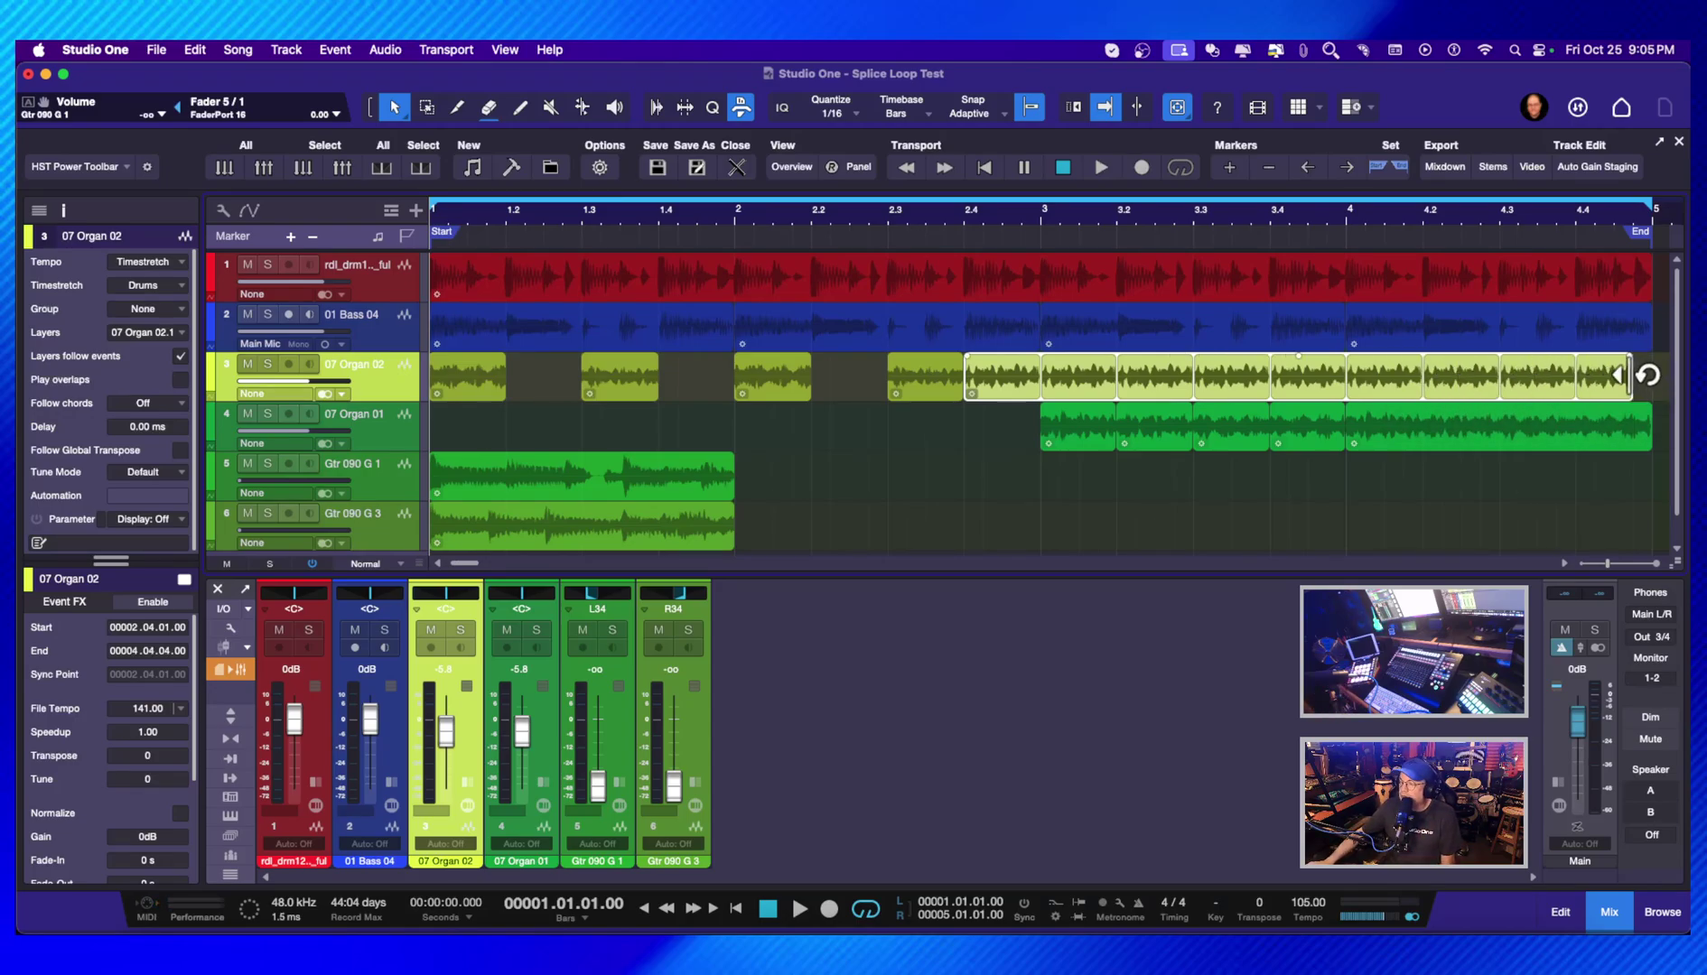
mouse_move(1633, 384)
mouse_down()
mouse_move(1055, 393)
mouse_move(1650, 393)
mouse_move(1015, 394)
mouse_move(1630, 399)
mouse_up()
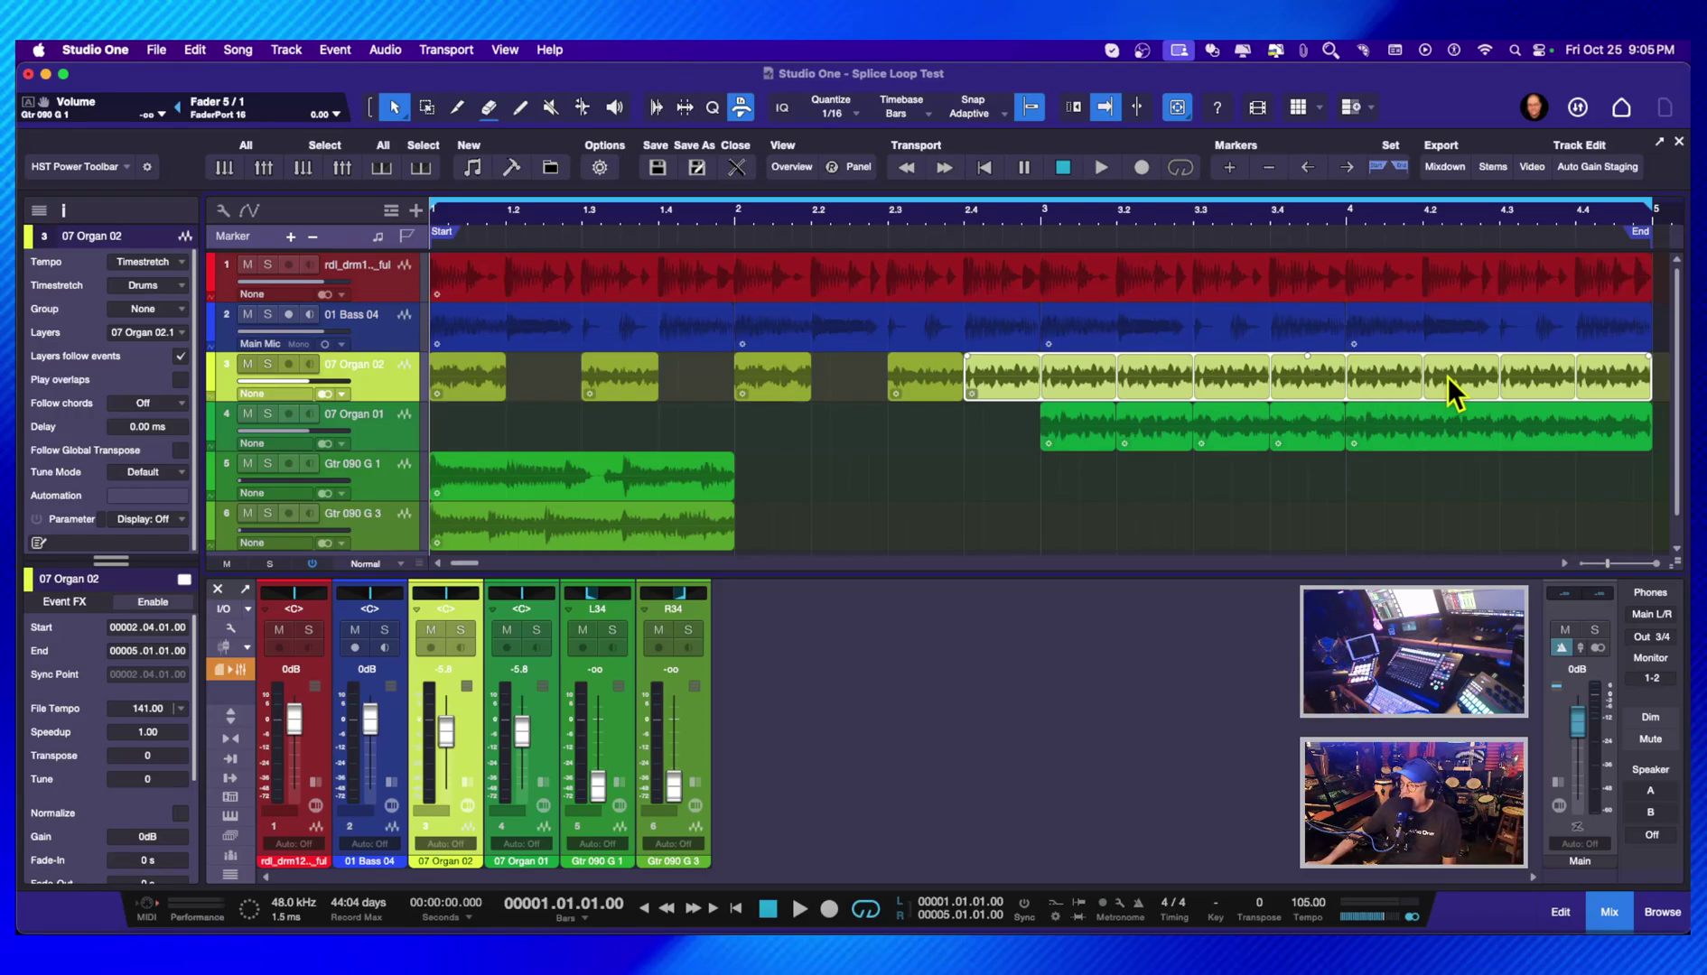
key(f)
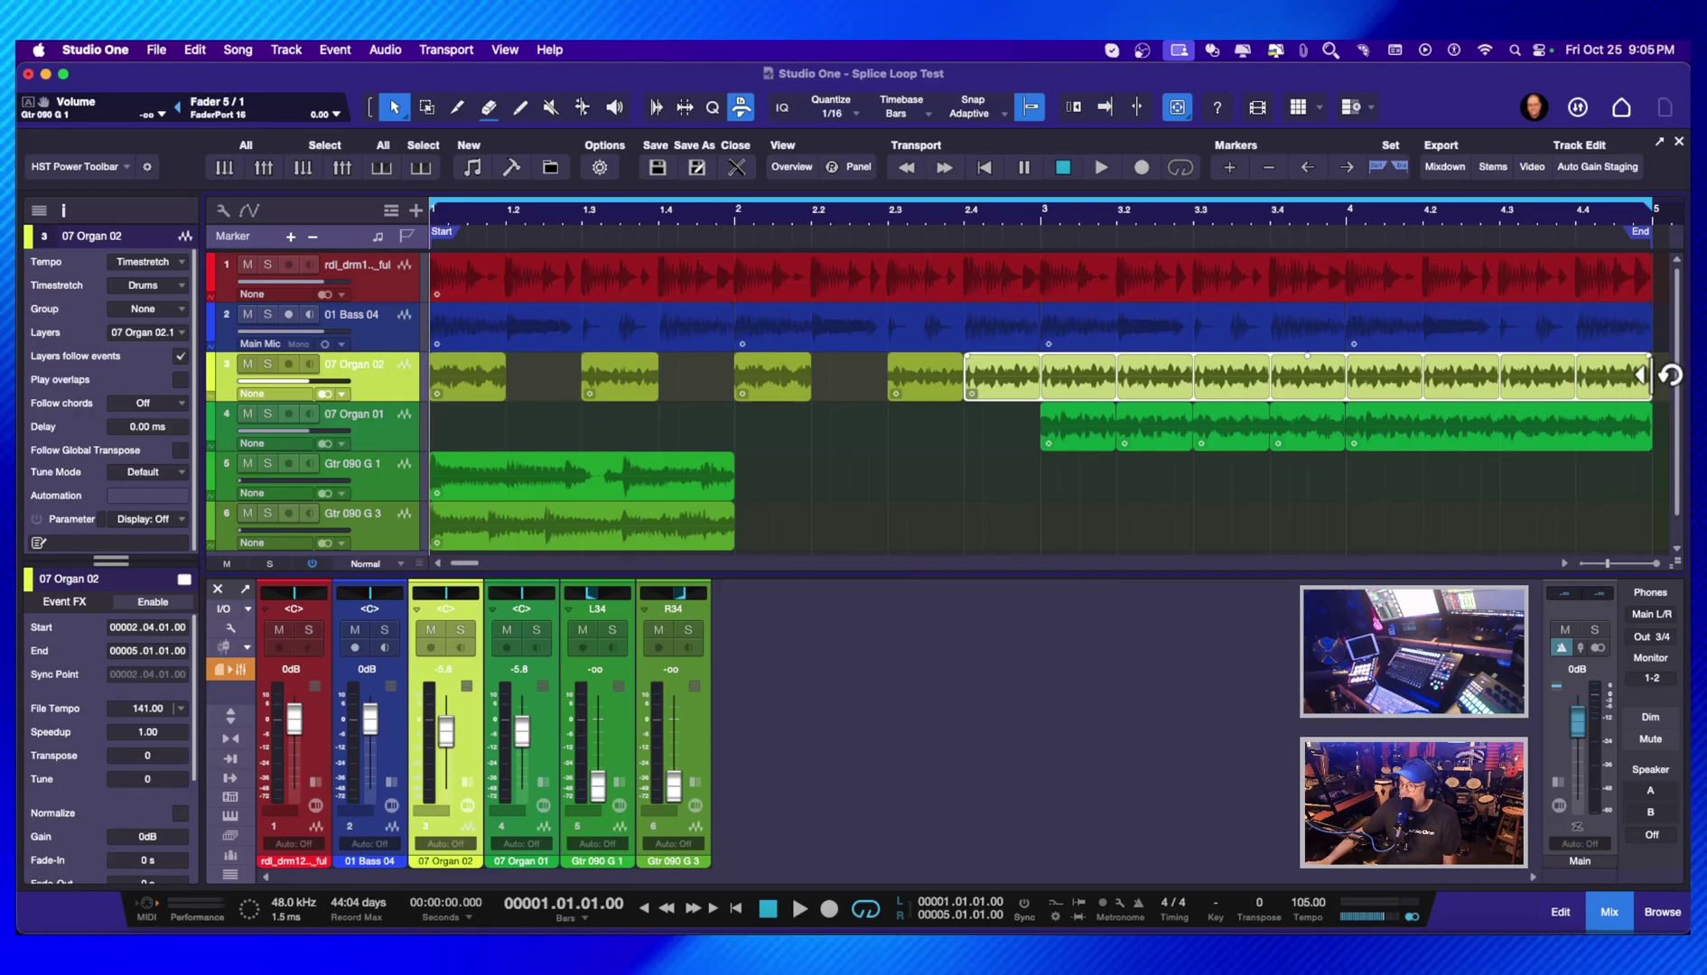
drag(1651, 384, 983, 381)
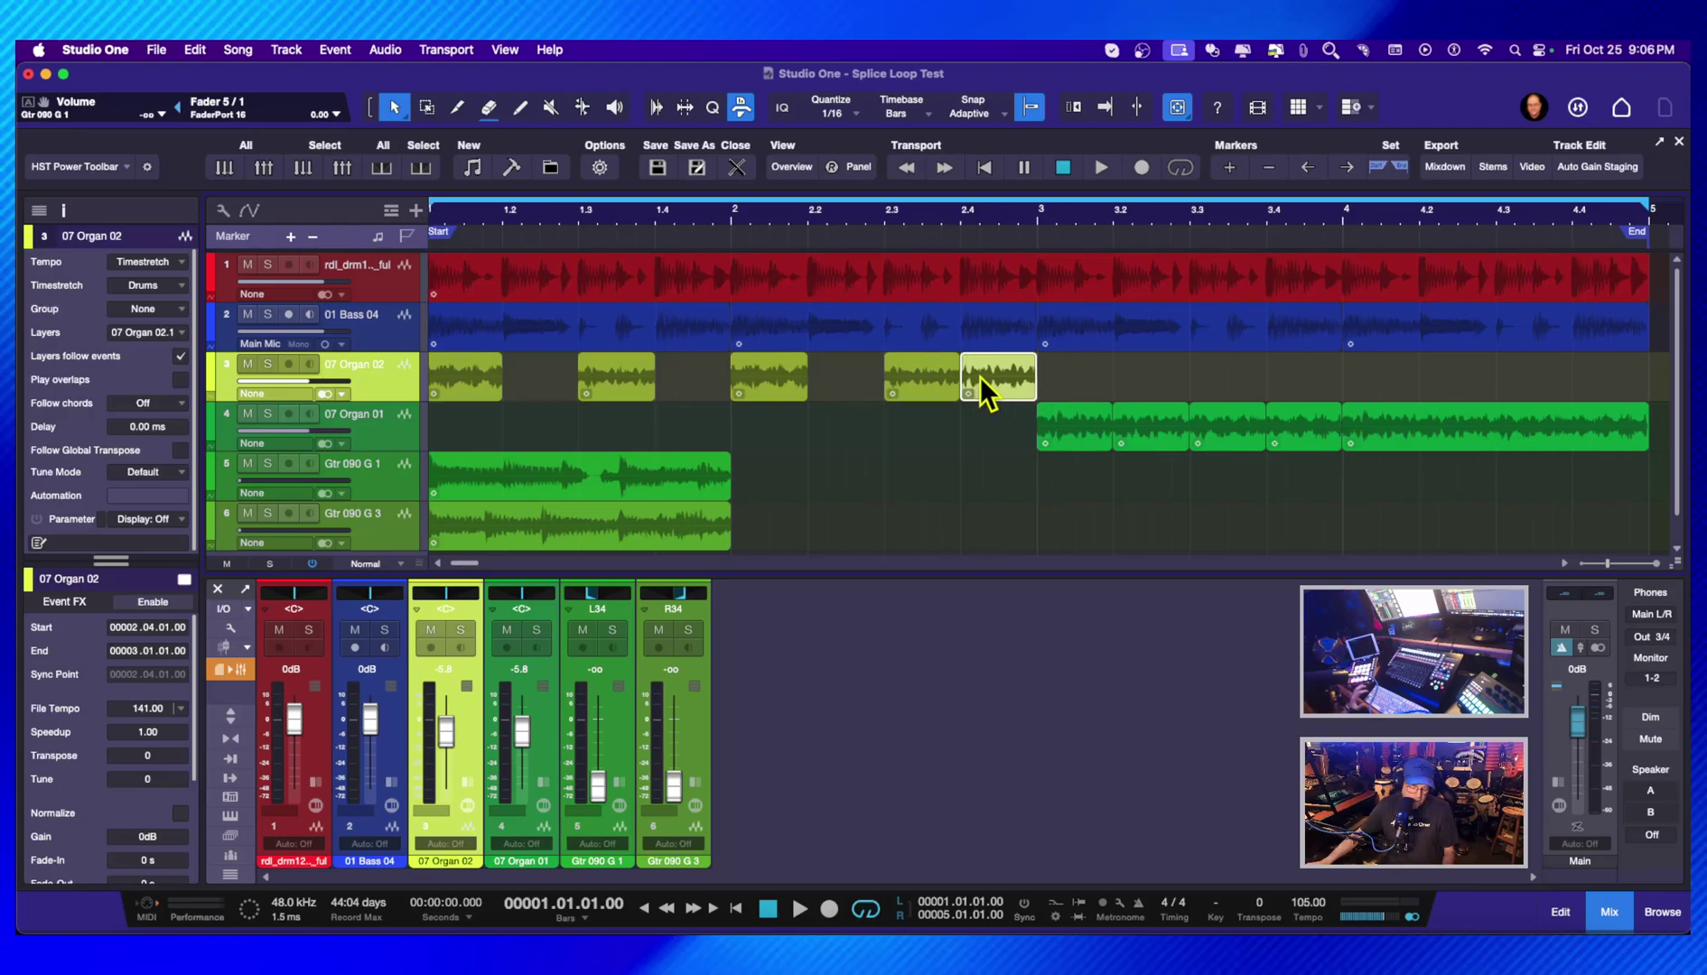
key(d)
key(d)
key(d)
key(d)
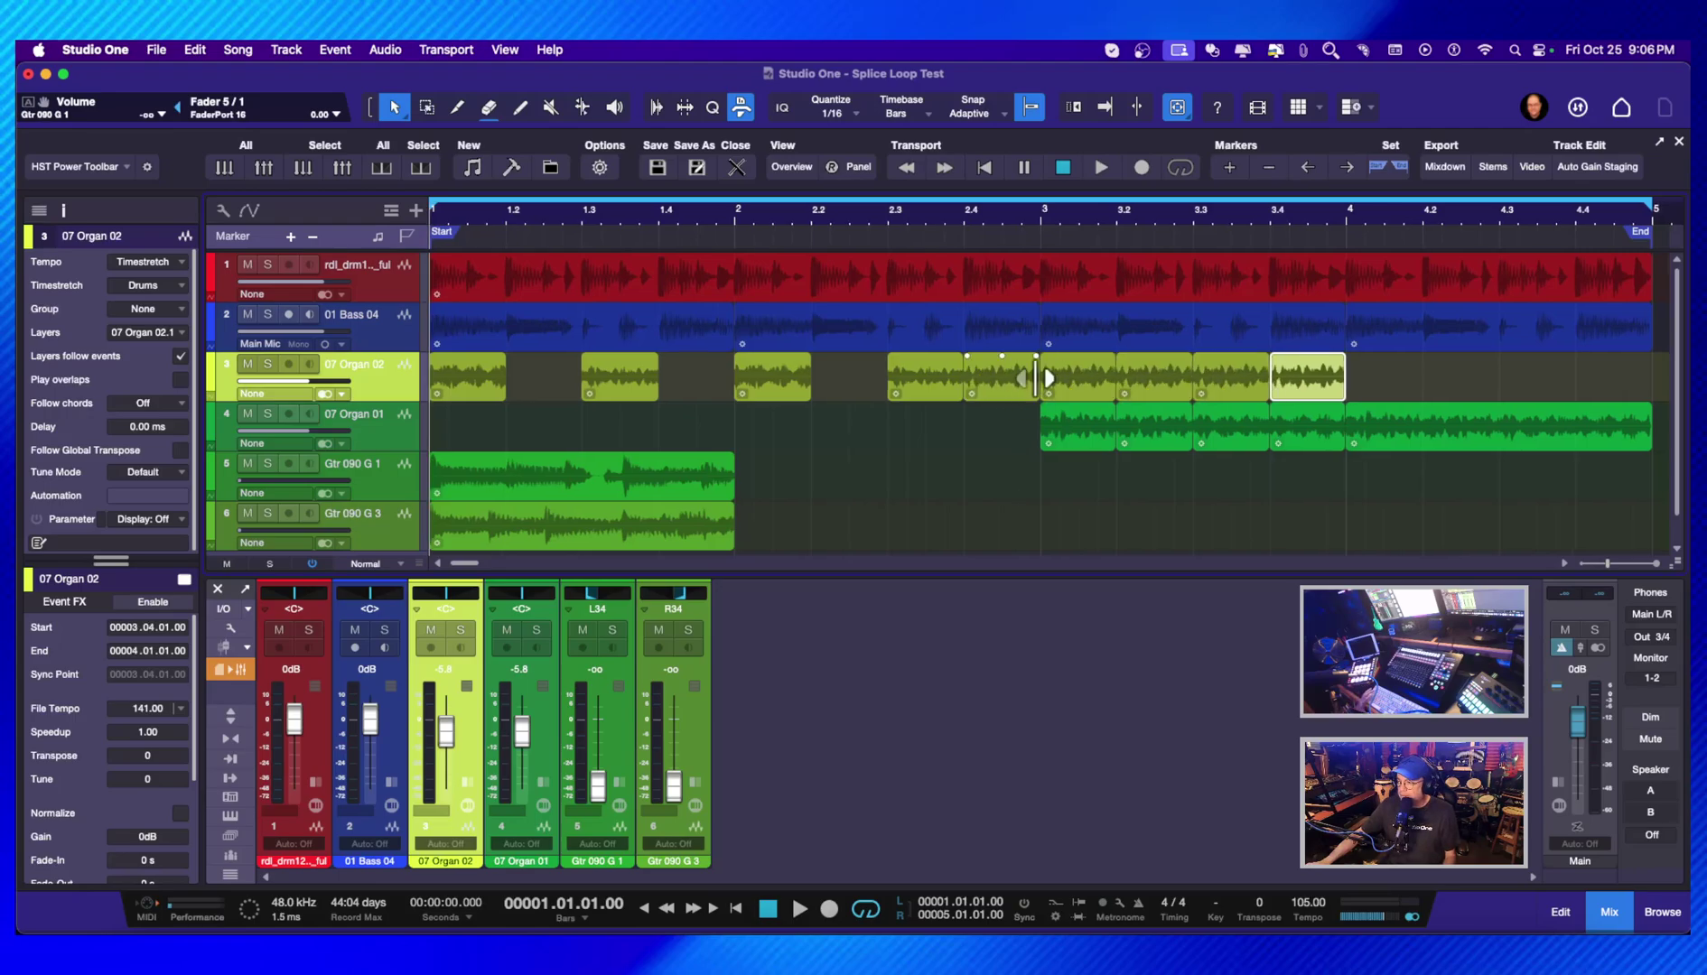
key(d)
key(d)
click(1136, 386)
click(1259, 385)
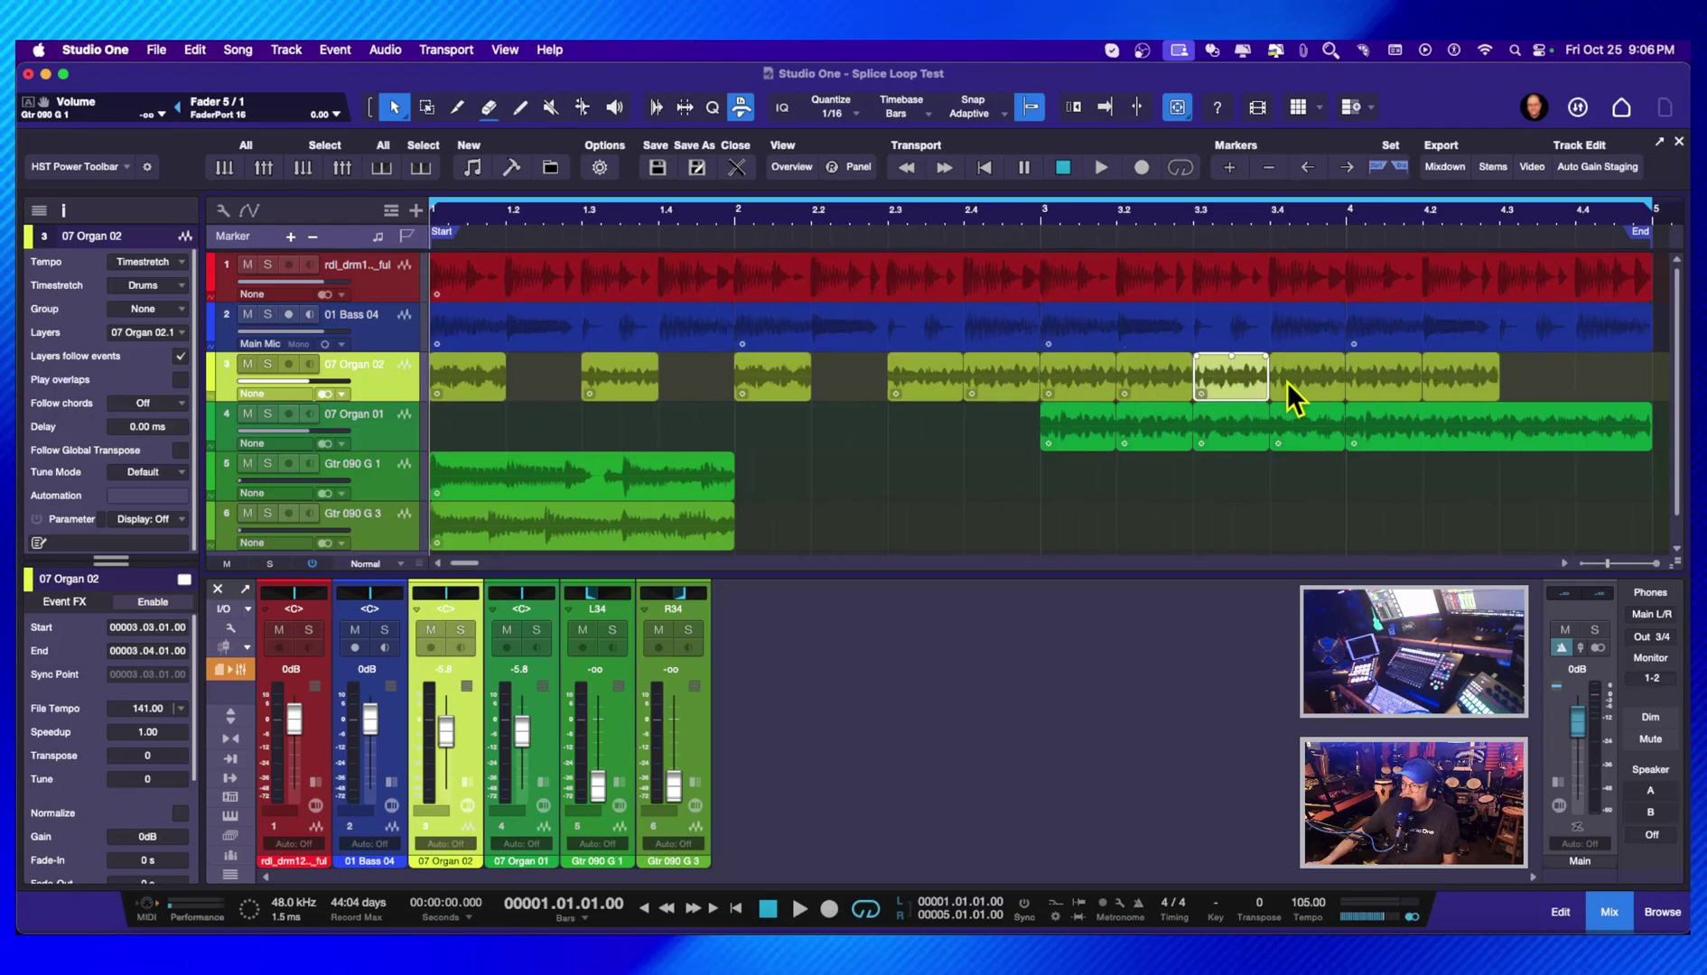
click(1287, 381)
click(1377, 377)
click(1460, 379)
click(1155, 379)
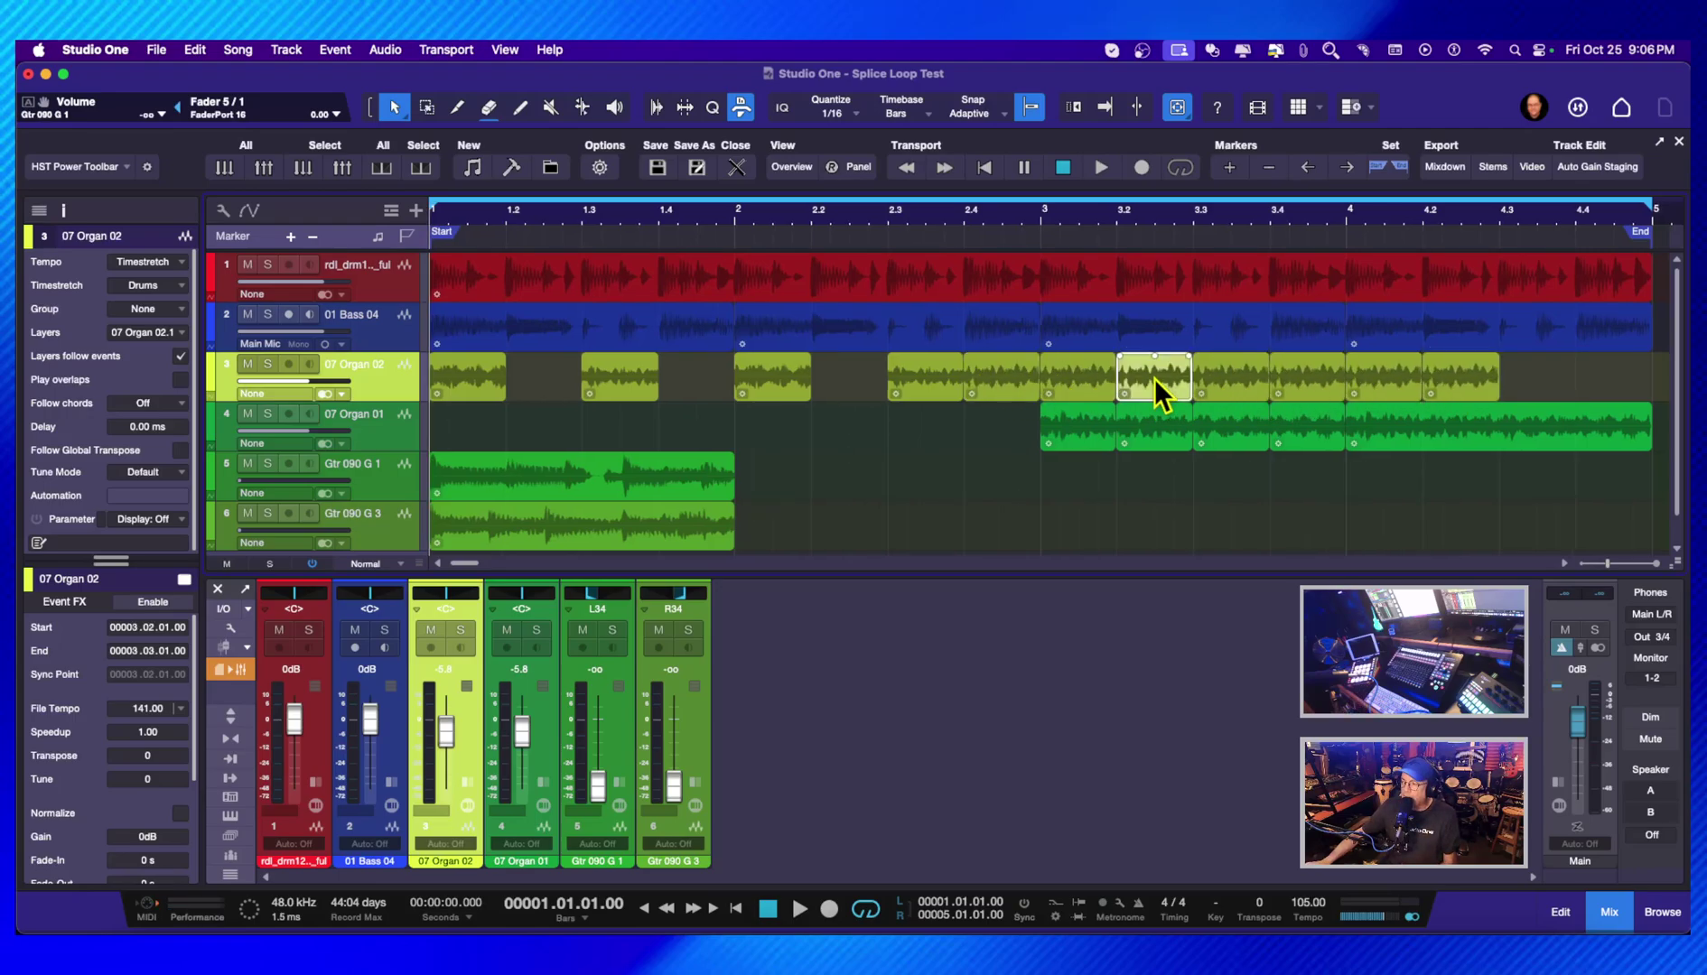
click(1253, 381)
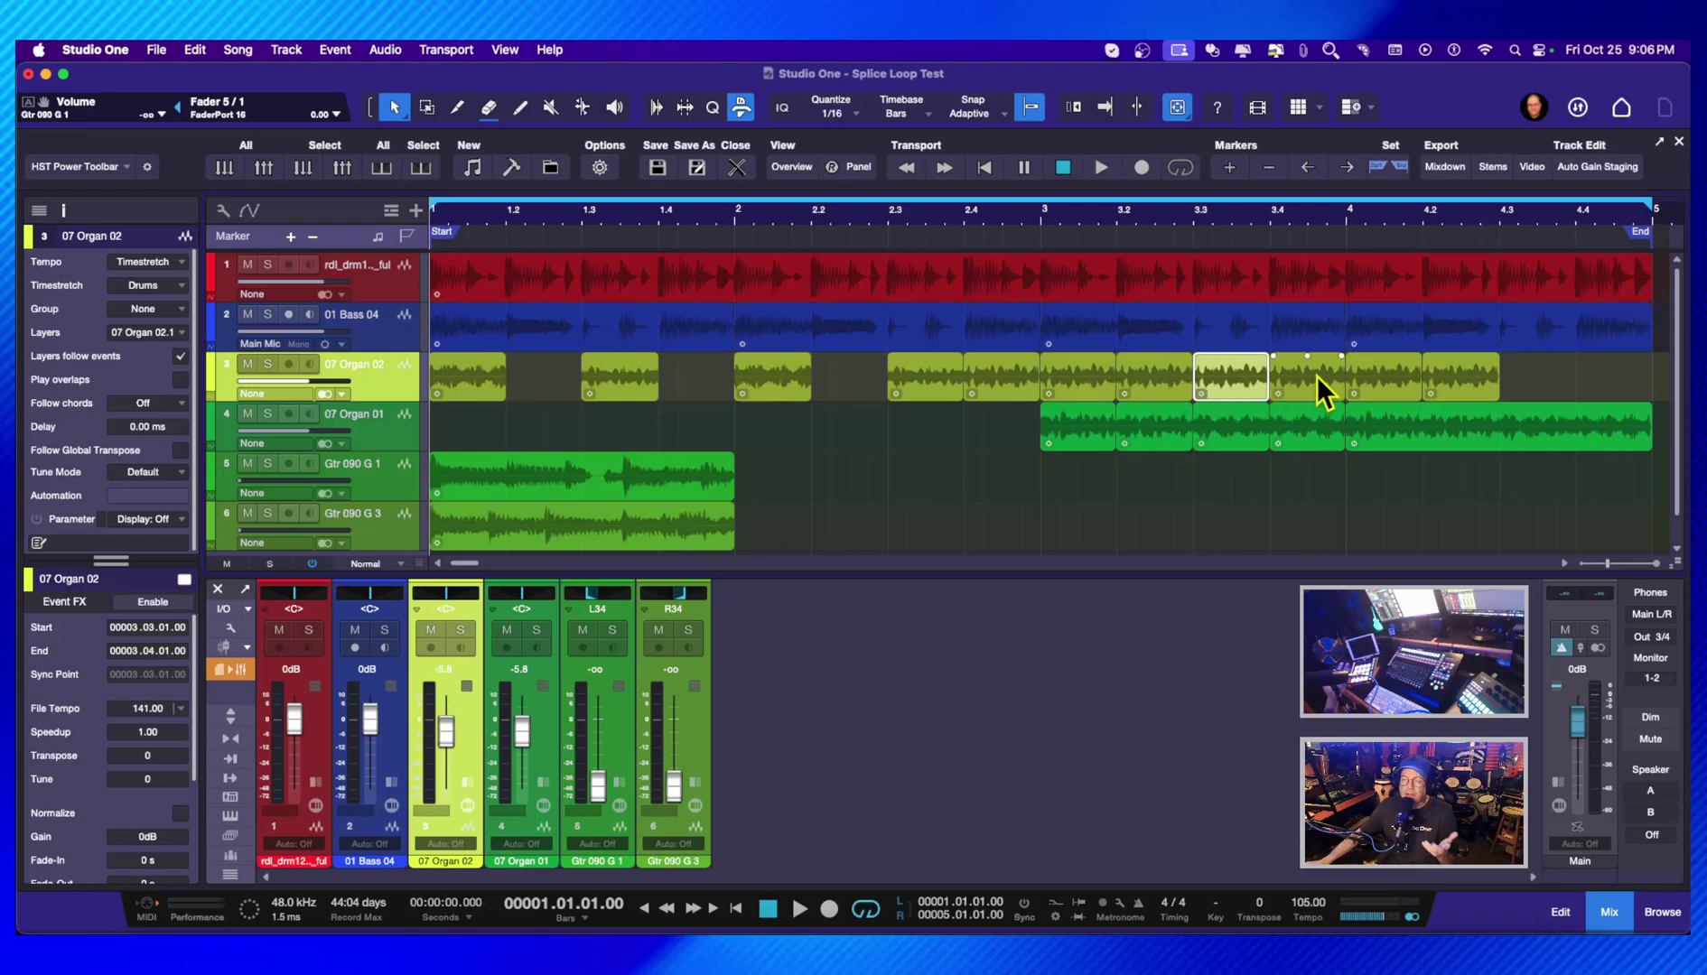
click(1309, 376)
click(1399, 369)
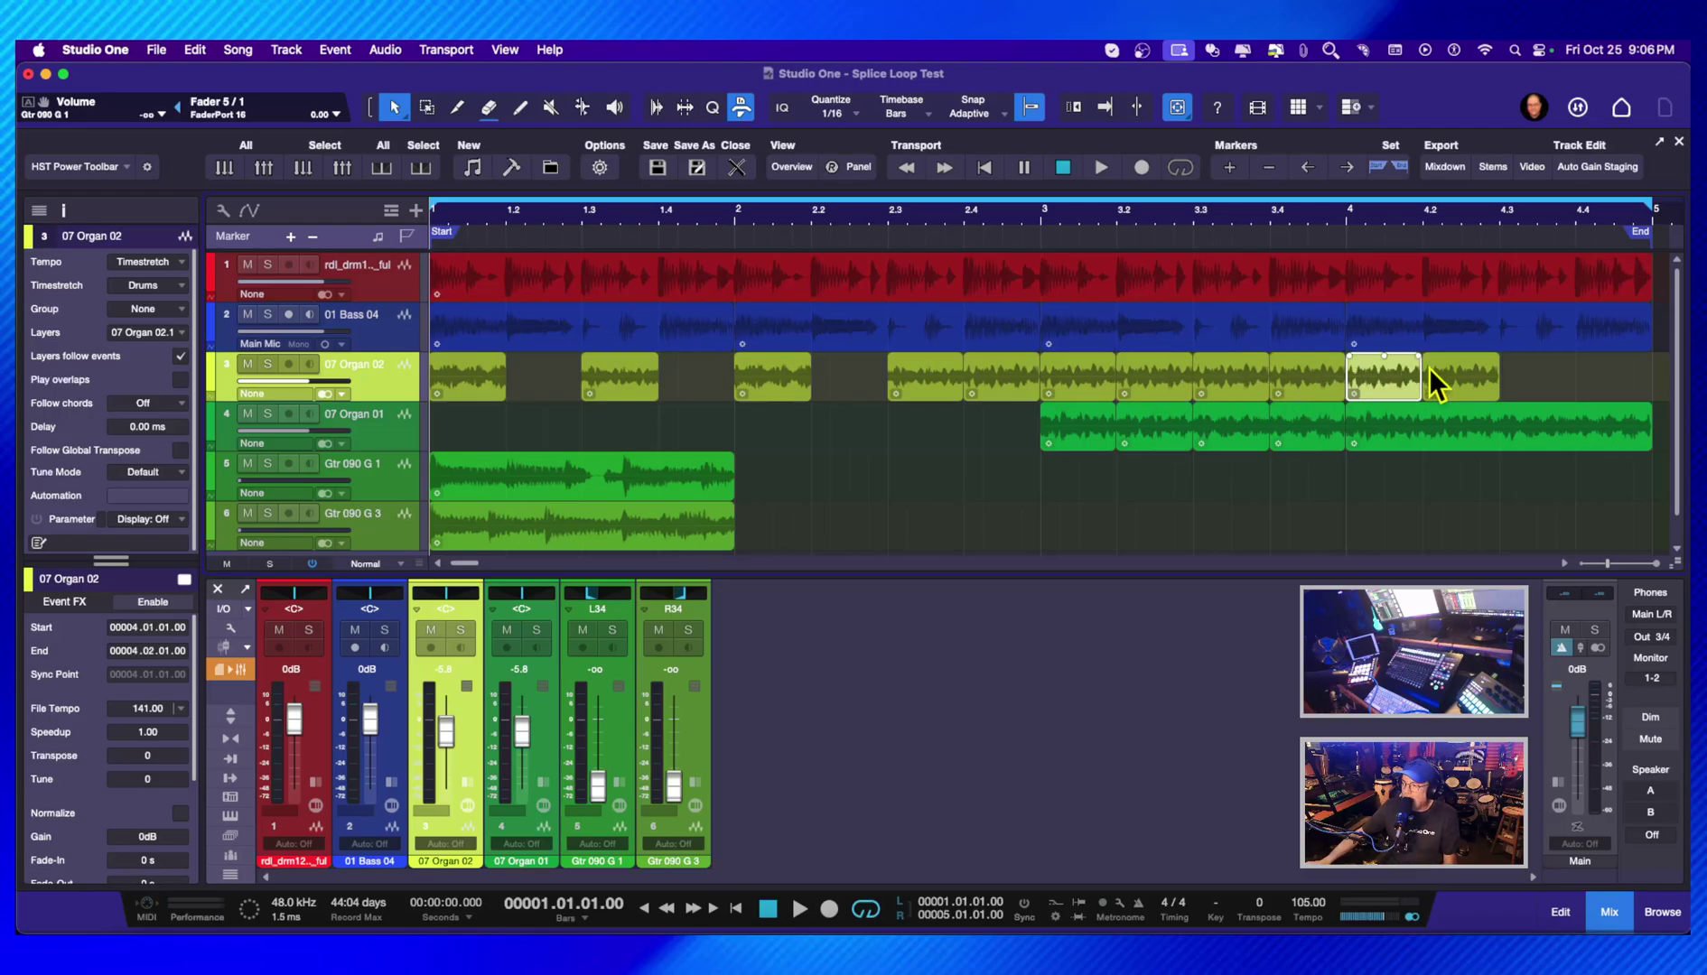
click(1449, 369)
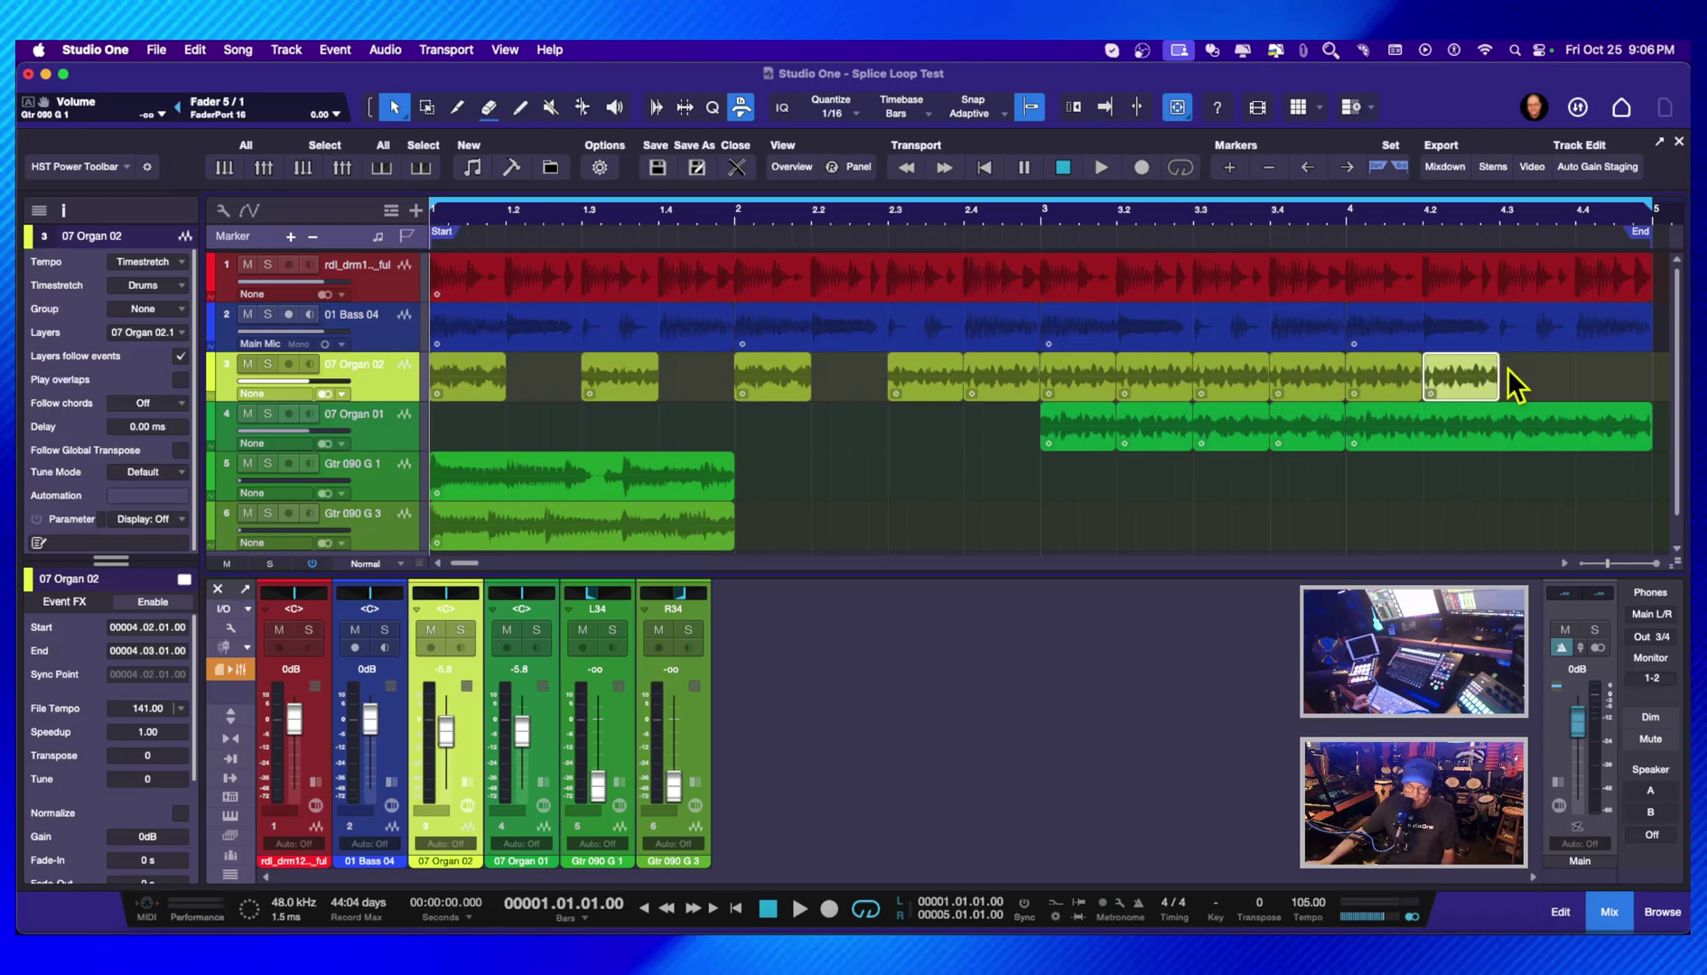
key(4)
key(1)
key(4)
key(Delete)
key(Delete)
key(Delete)
key(Delete)
key(Delete)
key(Delete)
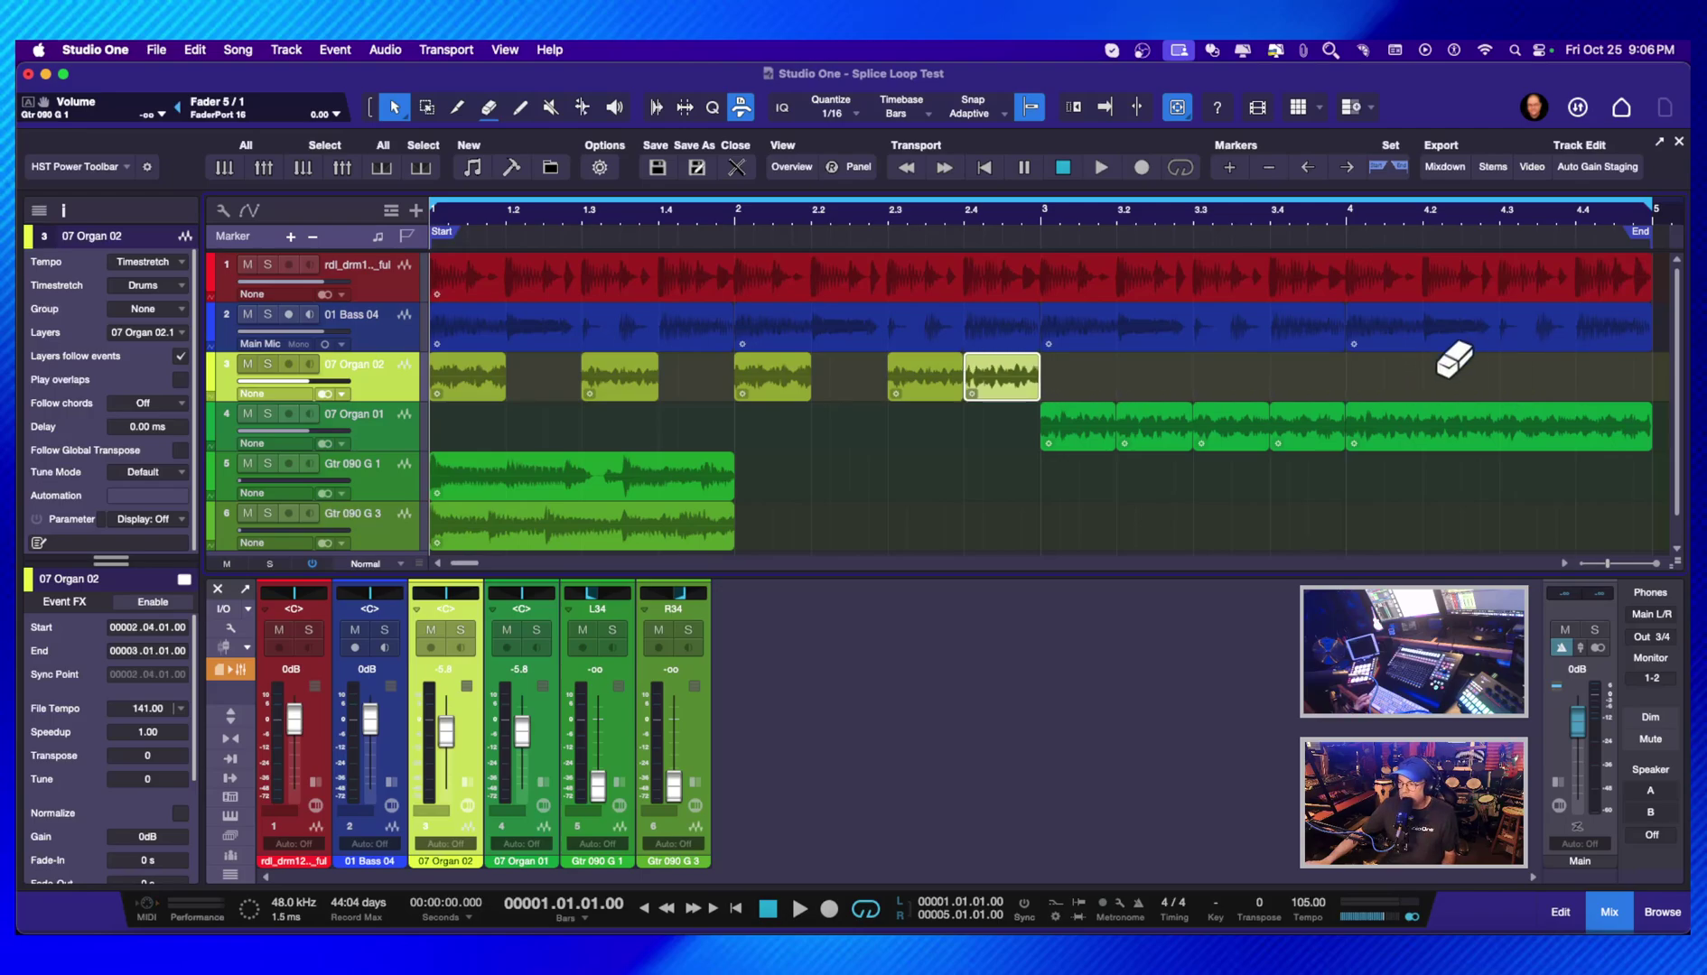
key(ctrl+z)
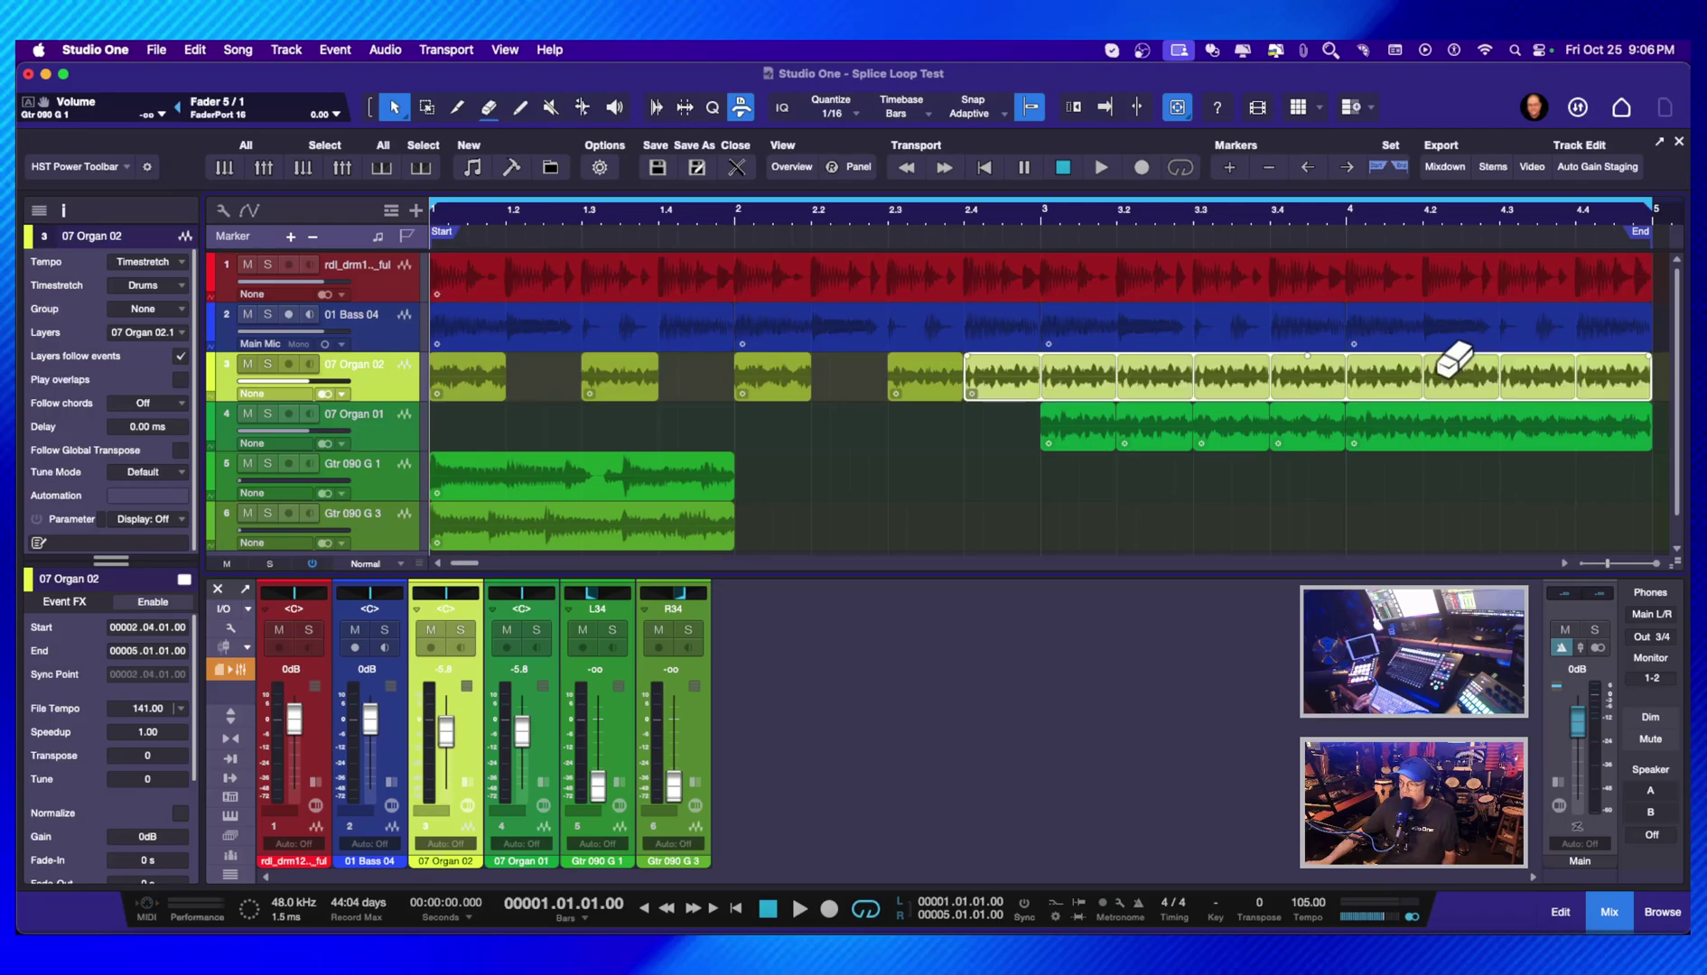
key(ctrl+shift+z)
key(1)
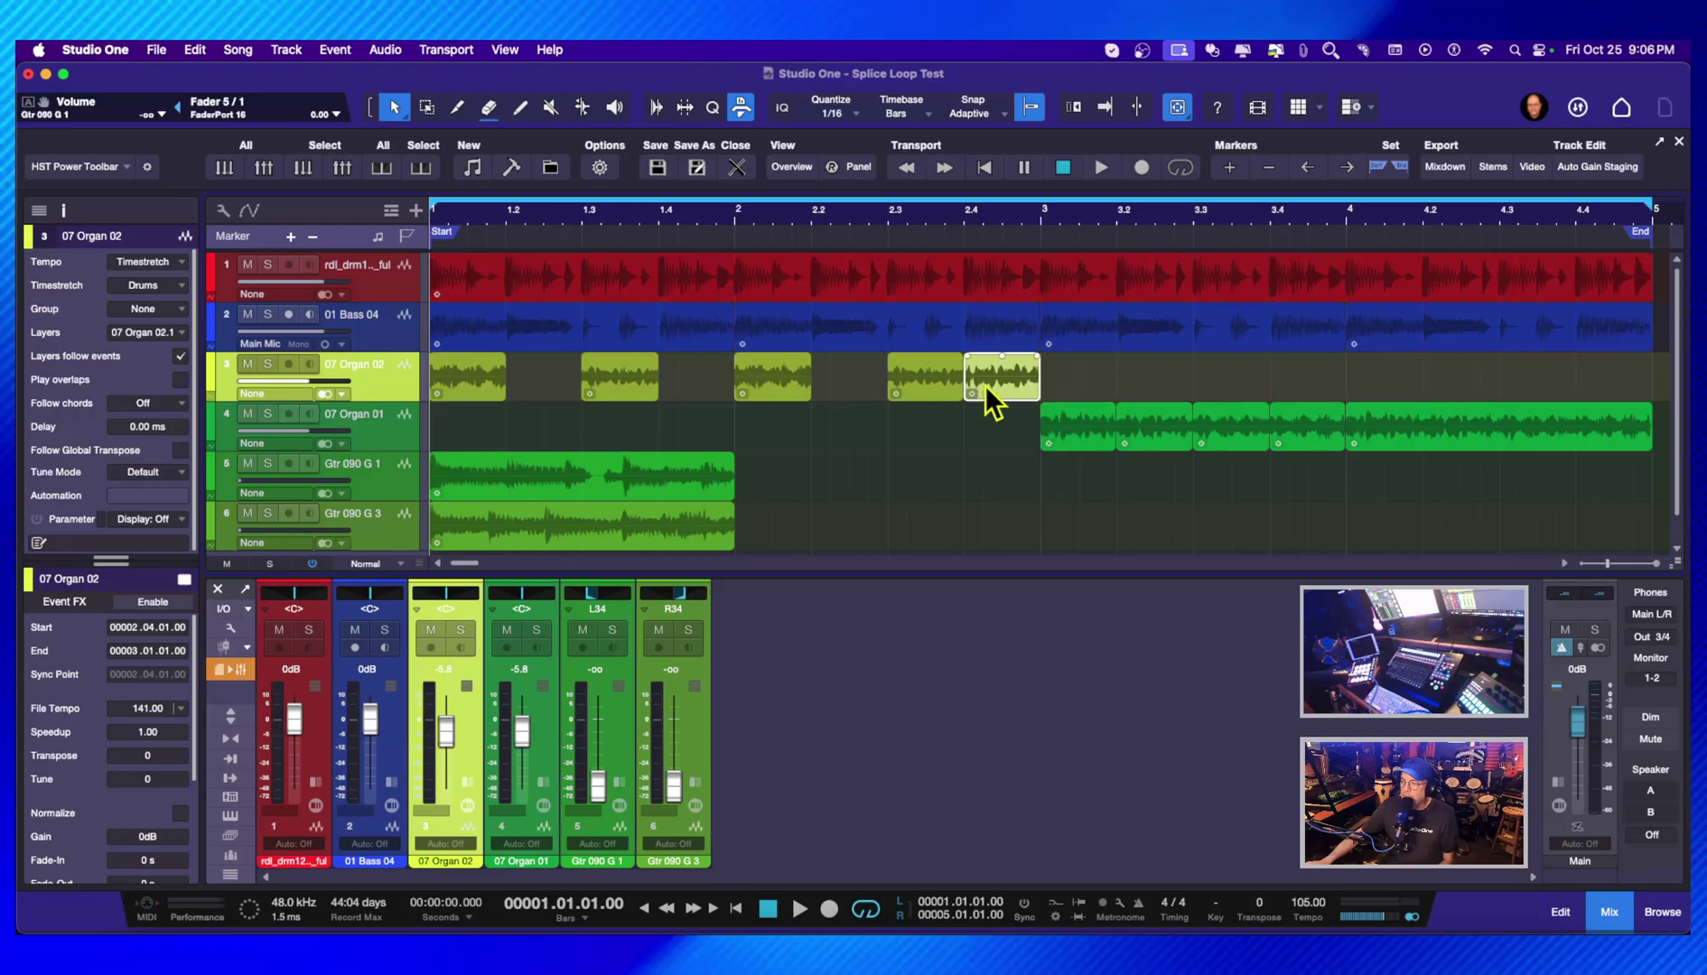
click(1068, 391)
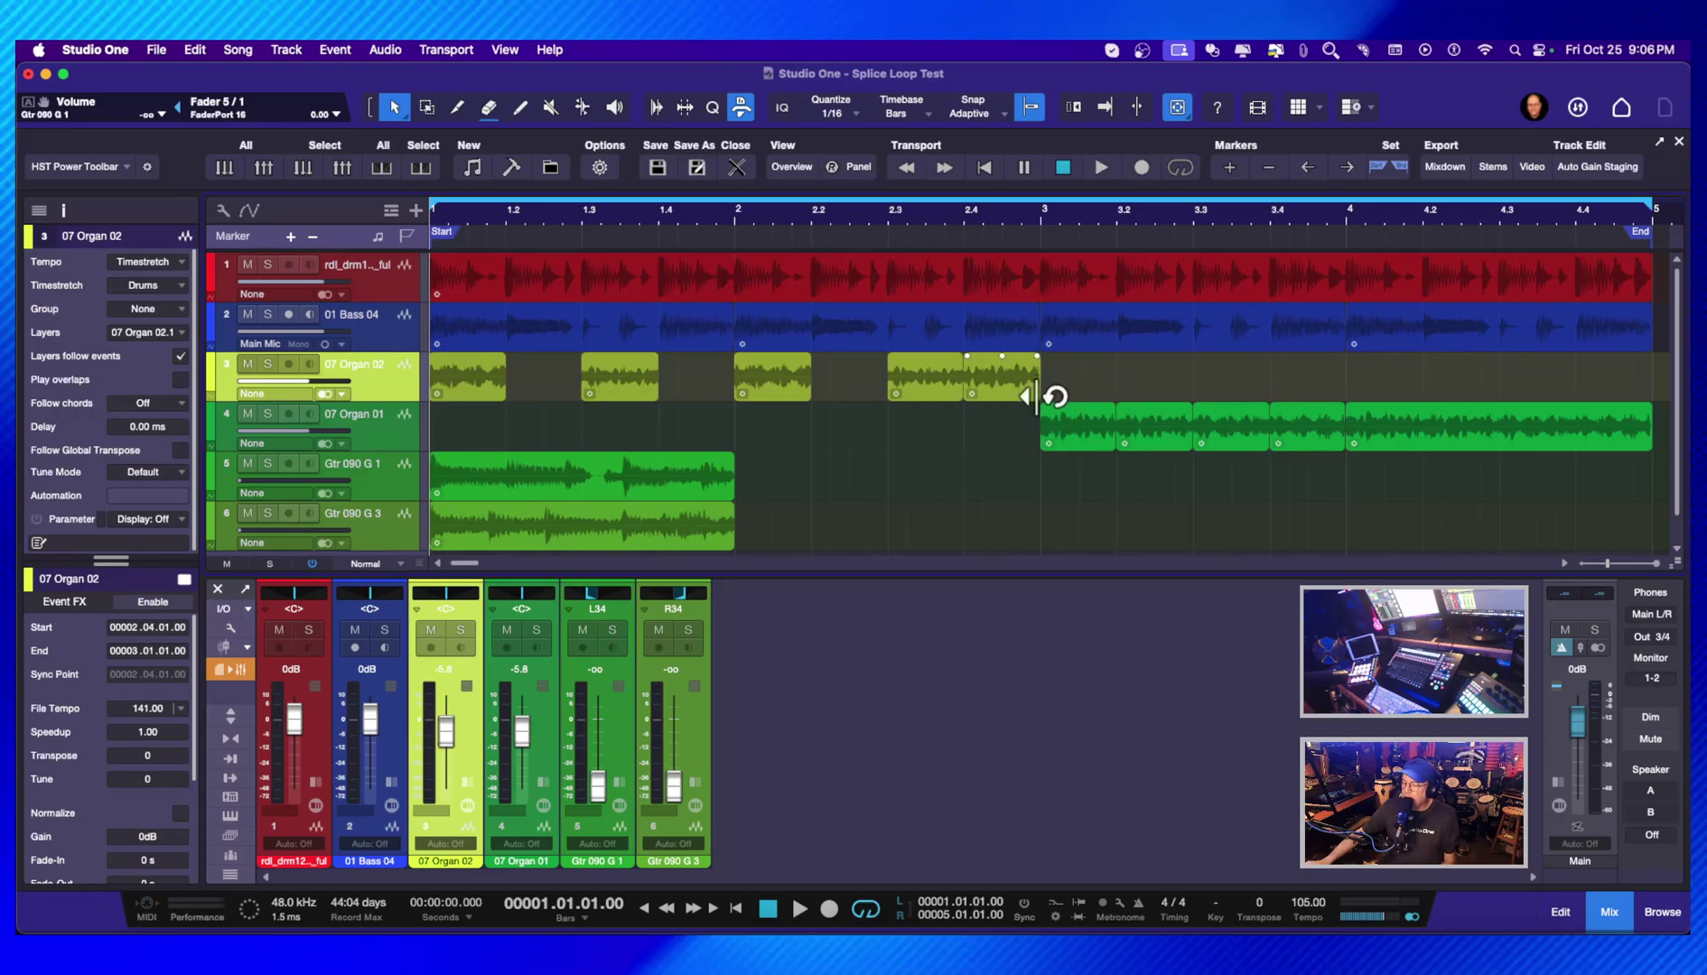
mouse_move(1037, 395)
mouse_down()
mouse_move(1631, 388)
mouse_move(1039, 394)
mouse_up()
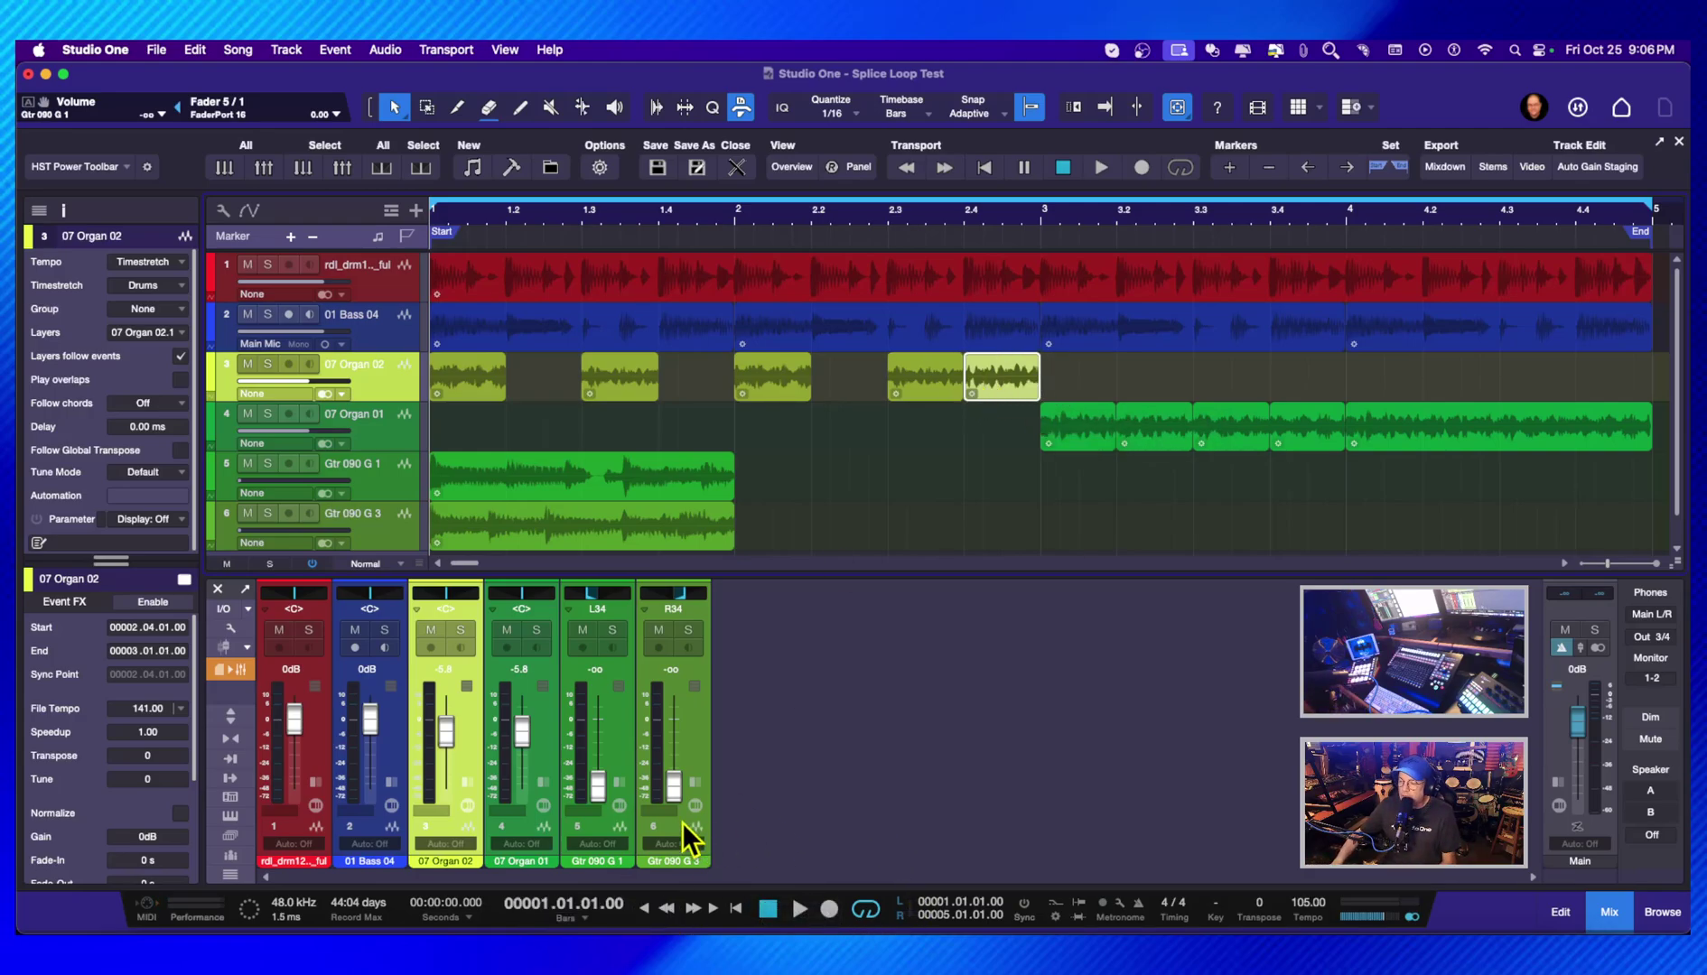
- Raise Gtr 090 G 1's fader from silent to -1.6 dB and solo it during playback
click(699, 725)
click(615, 733)
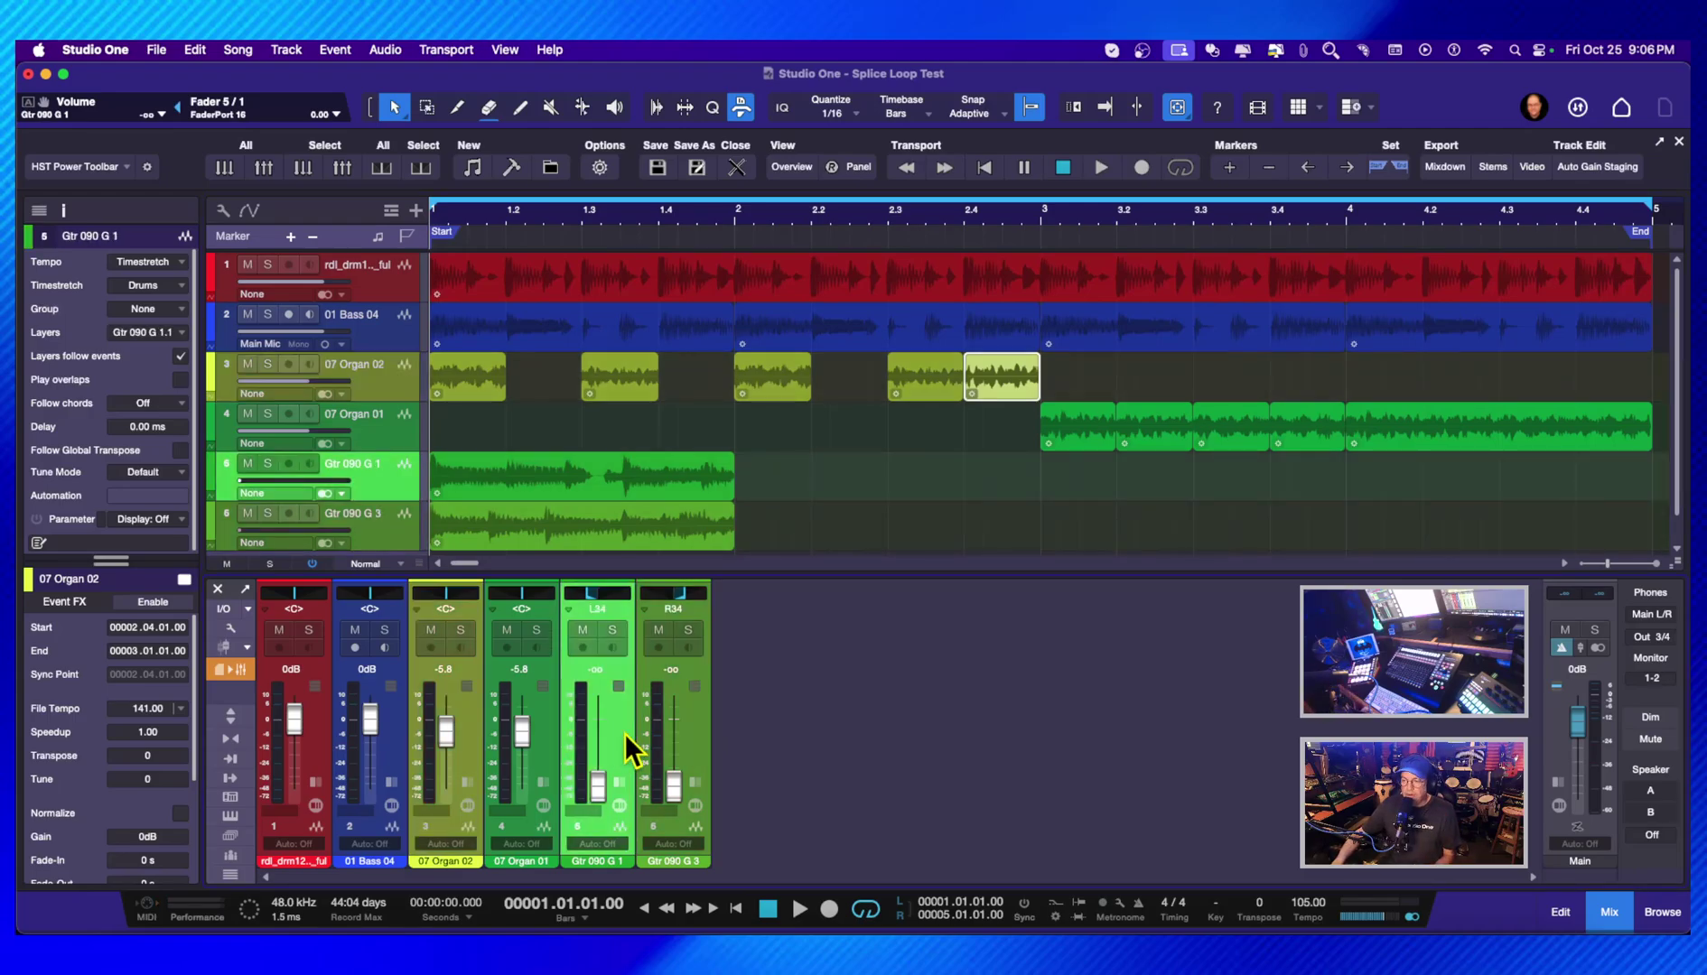
drag(592, 778, 596, 722)
key(space)
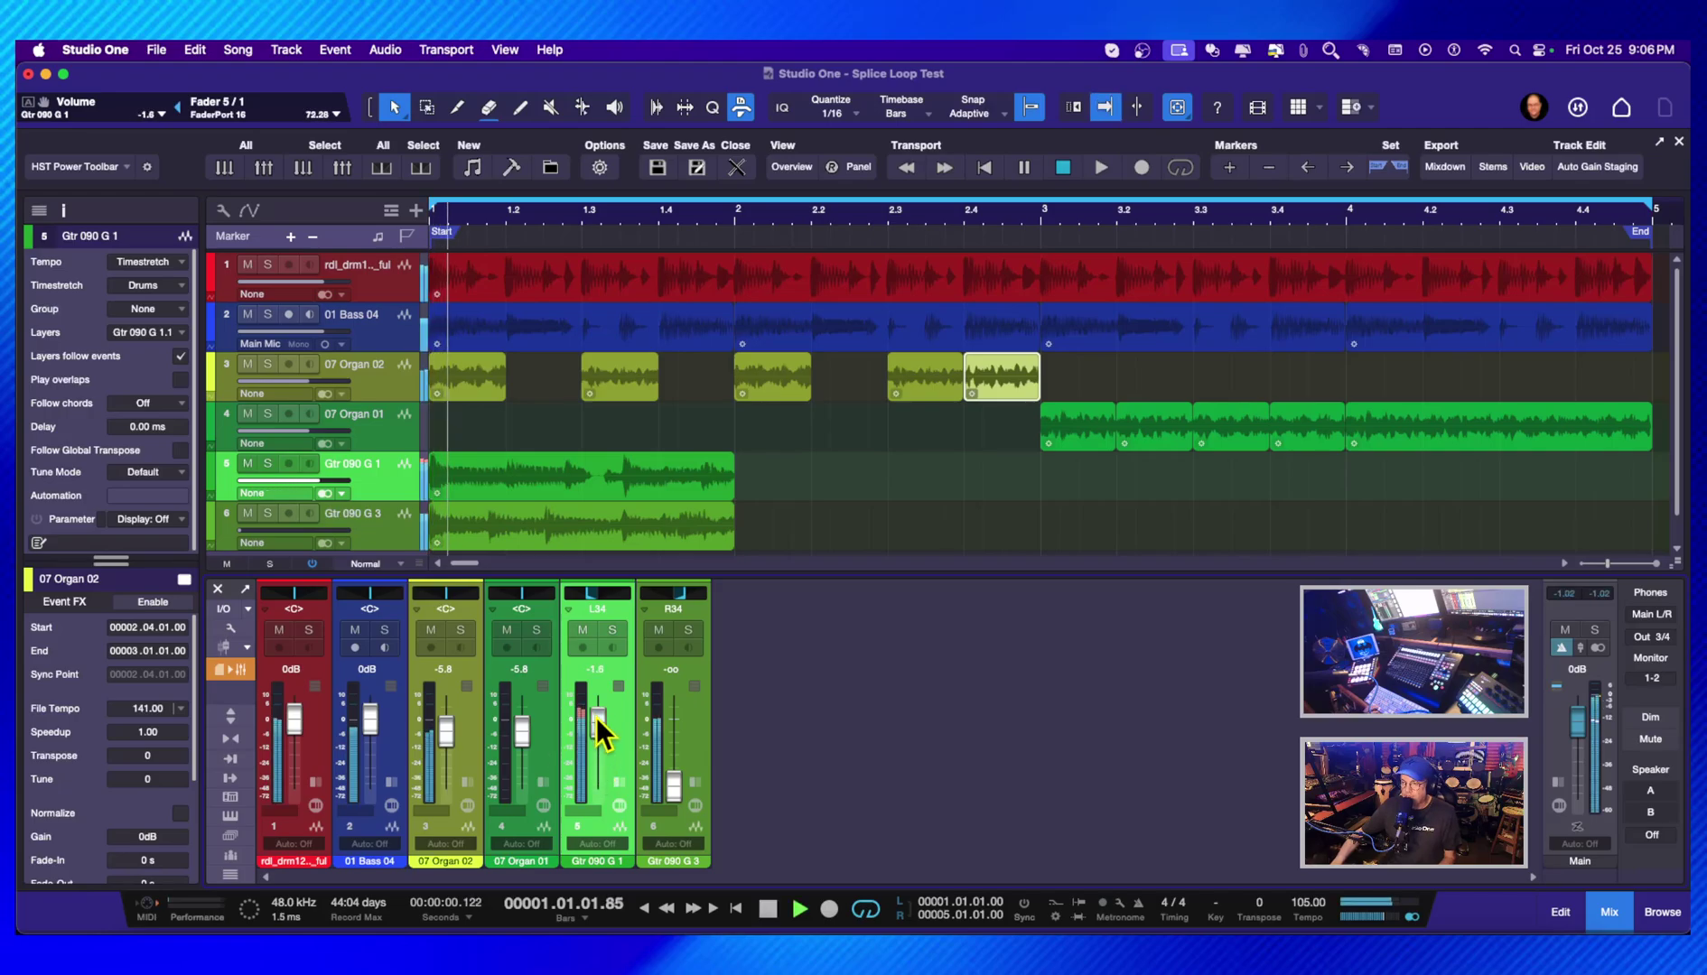
click(271, 464)
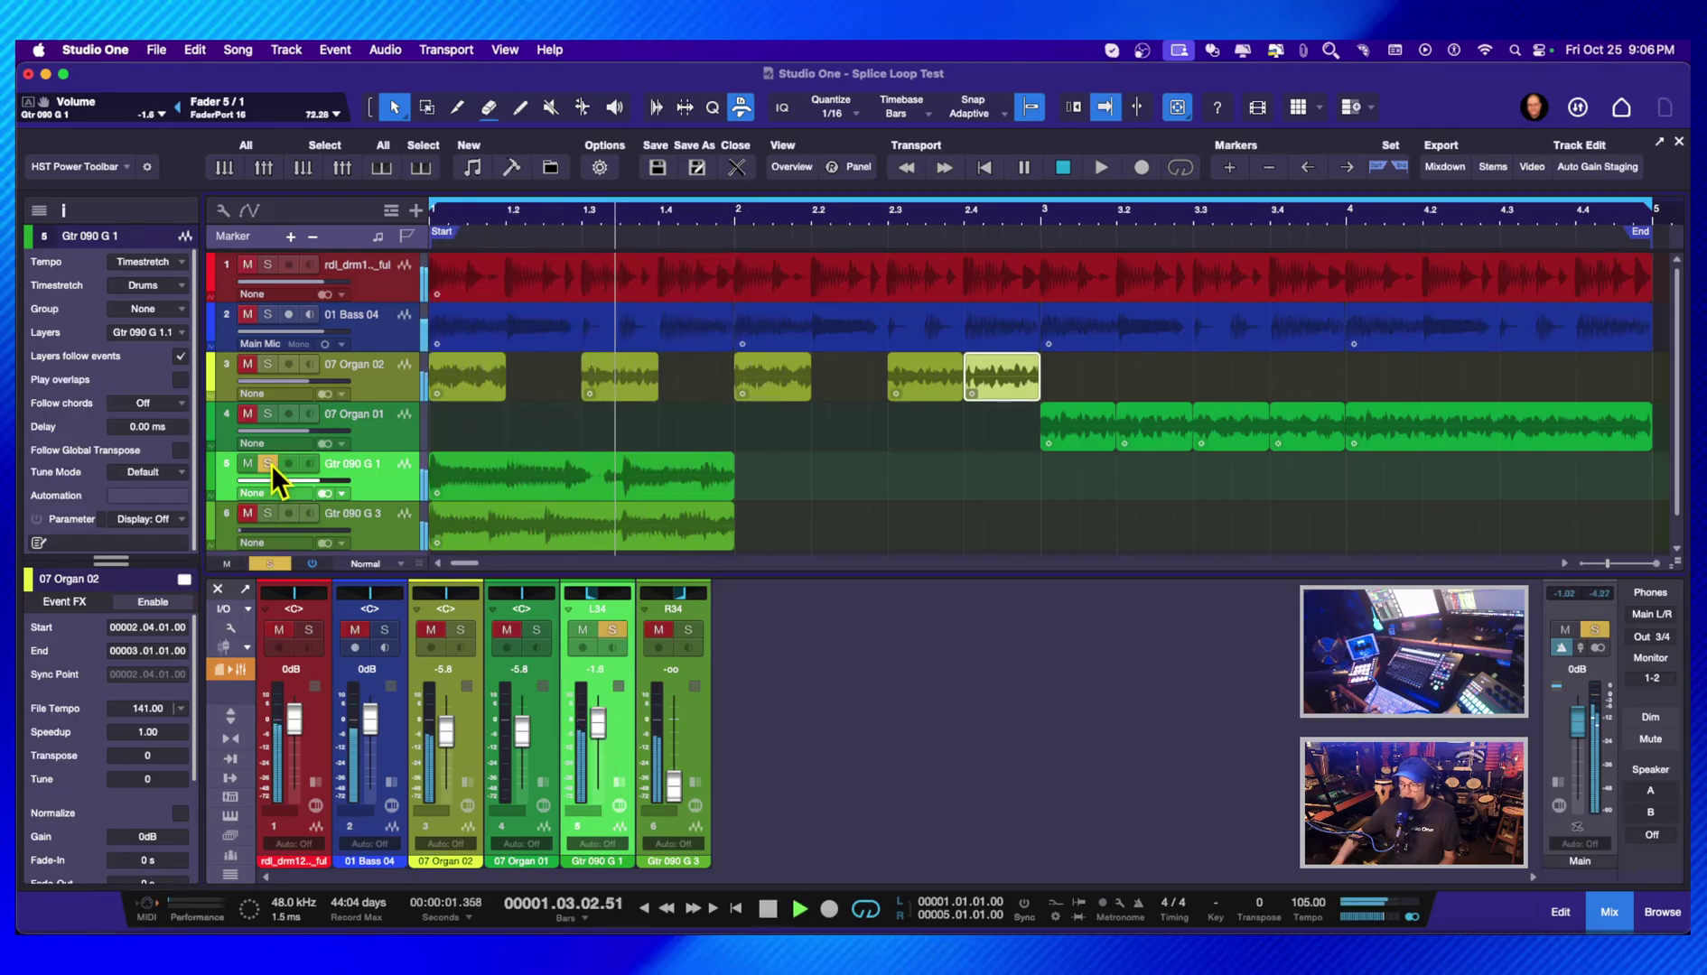
key(space)
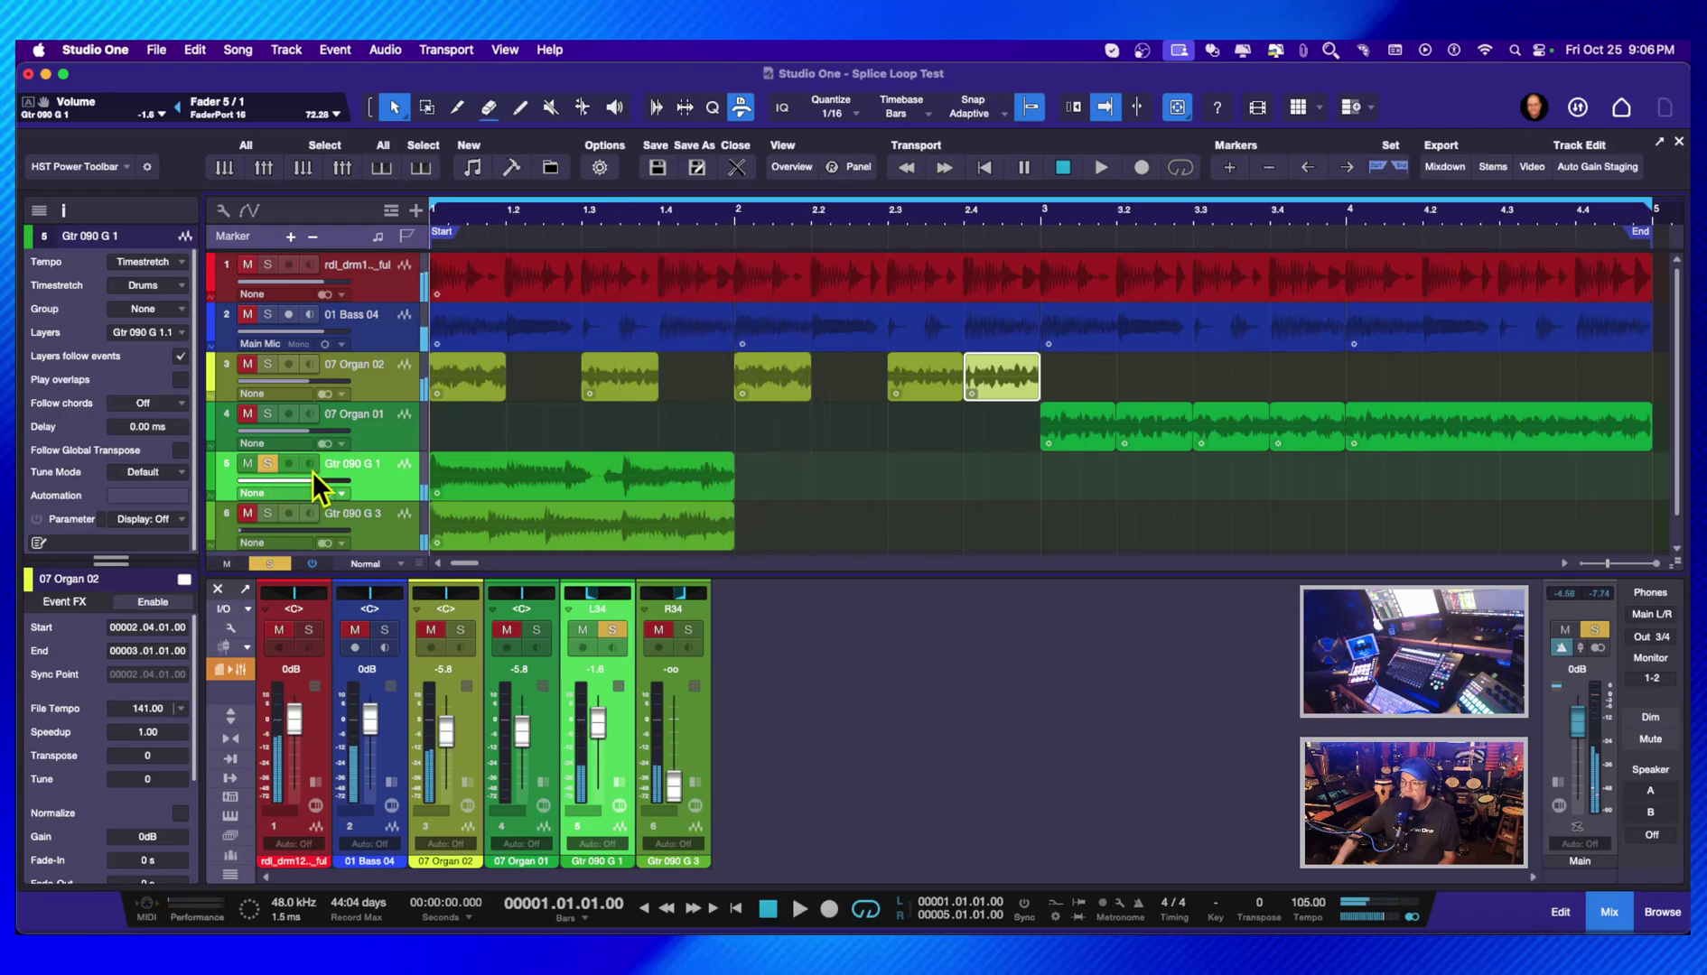
- Confirm the End marker at bar 5 and enable Loop on the Gtr 090 G 1 event
click(630, 483)
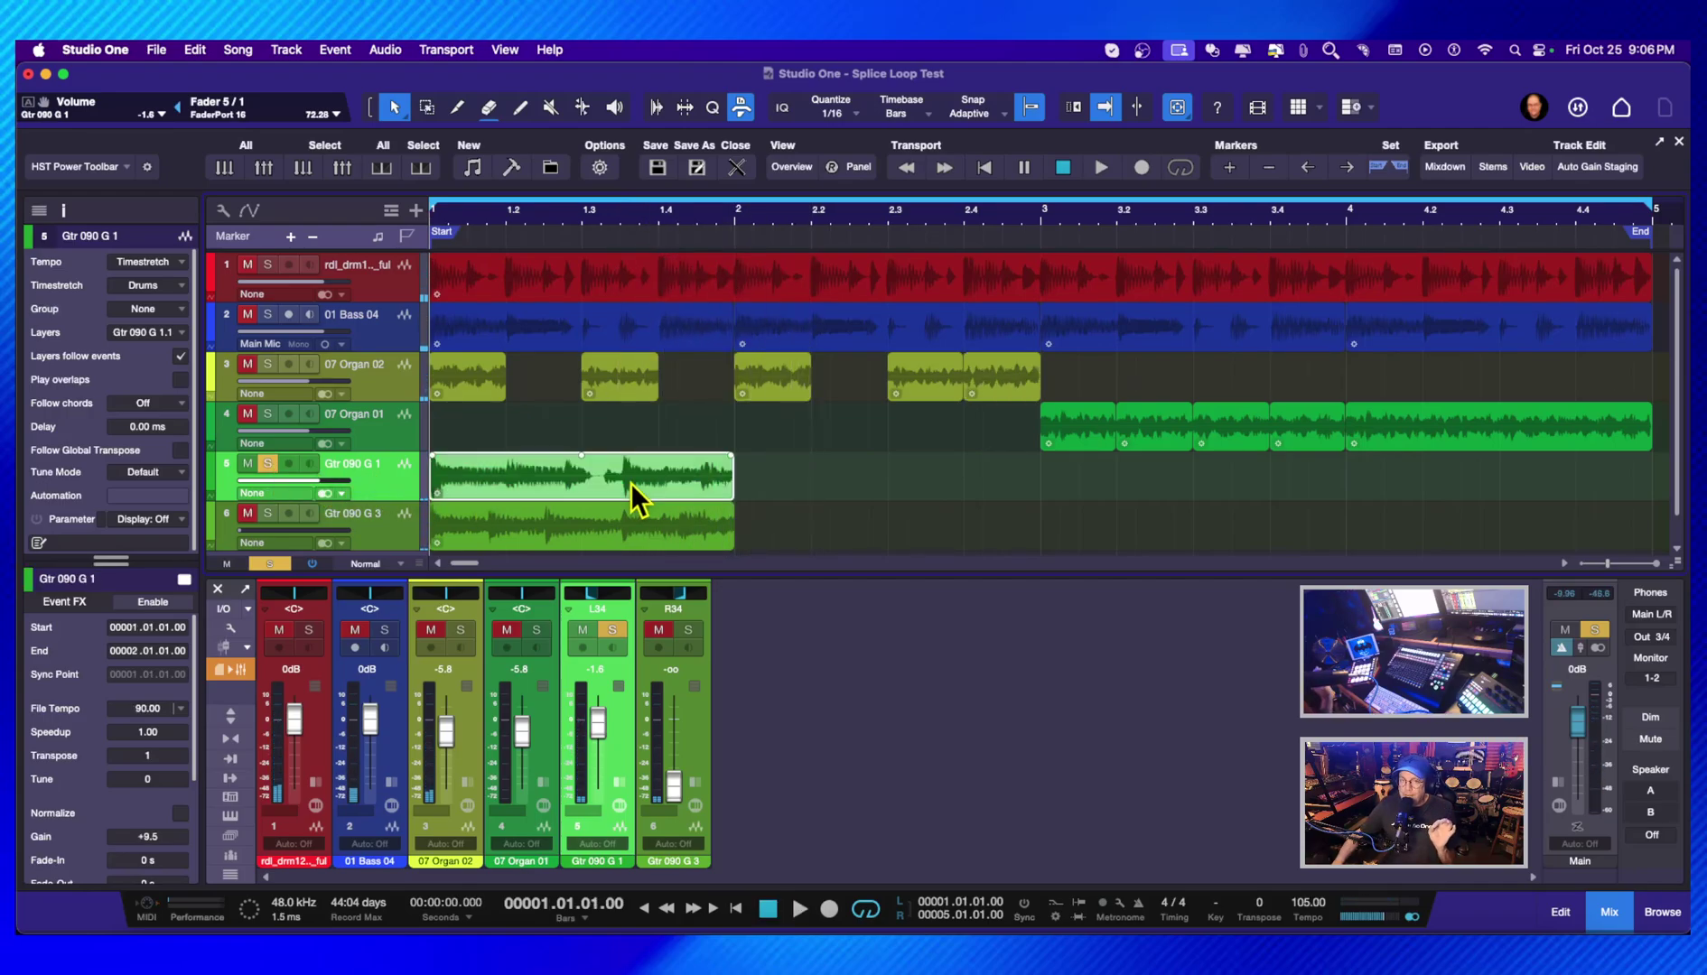
right_click(618, 488)
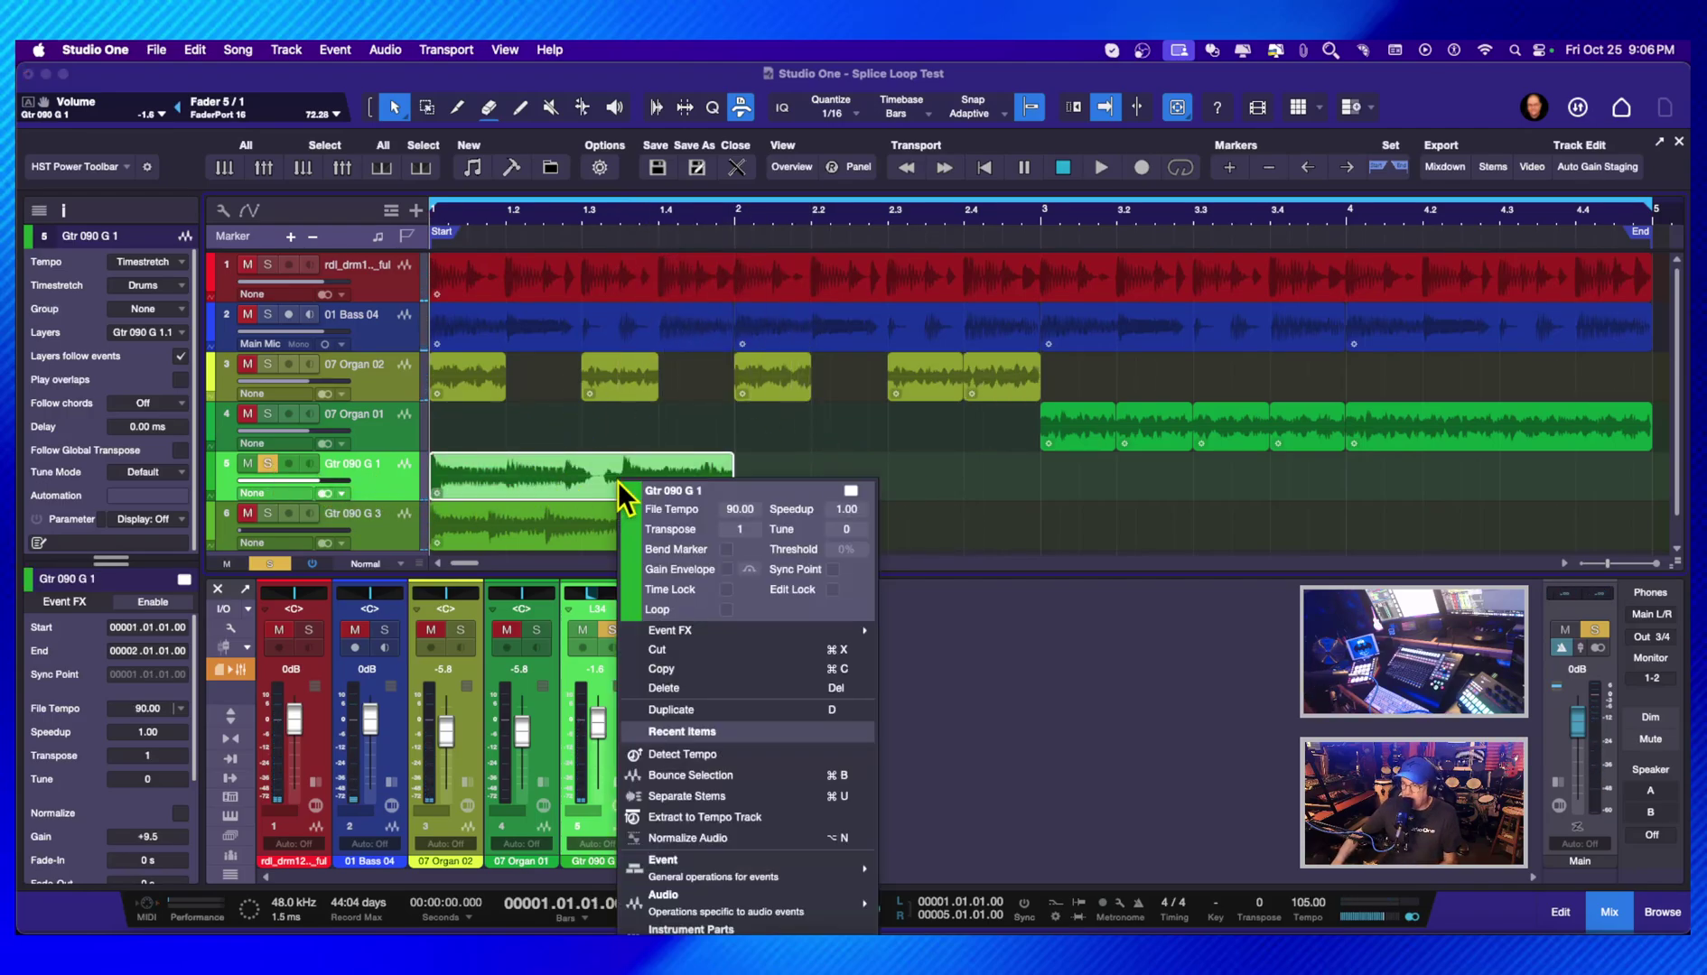
click(1018, 668)
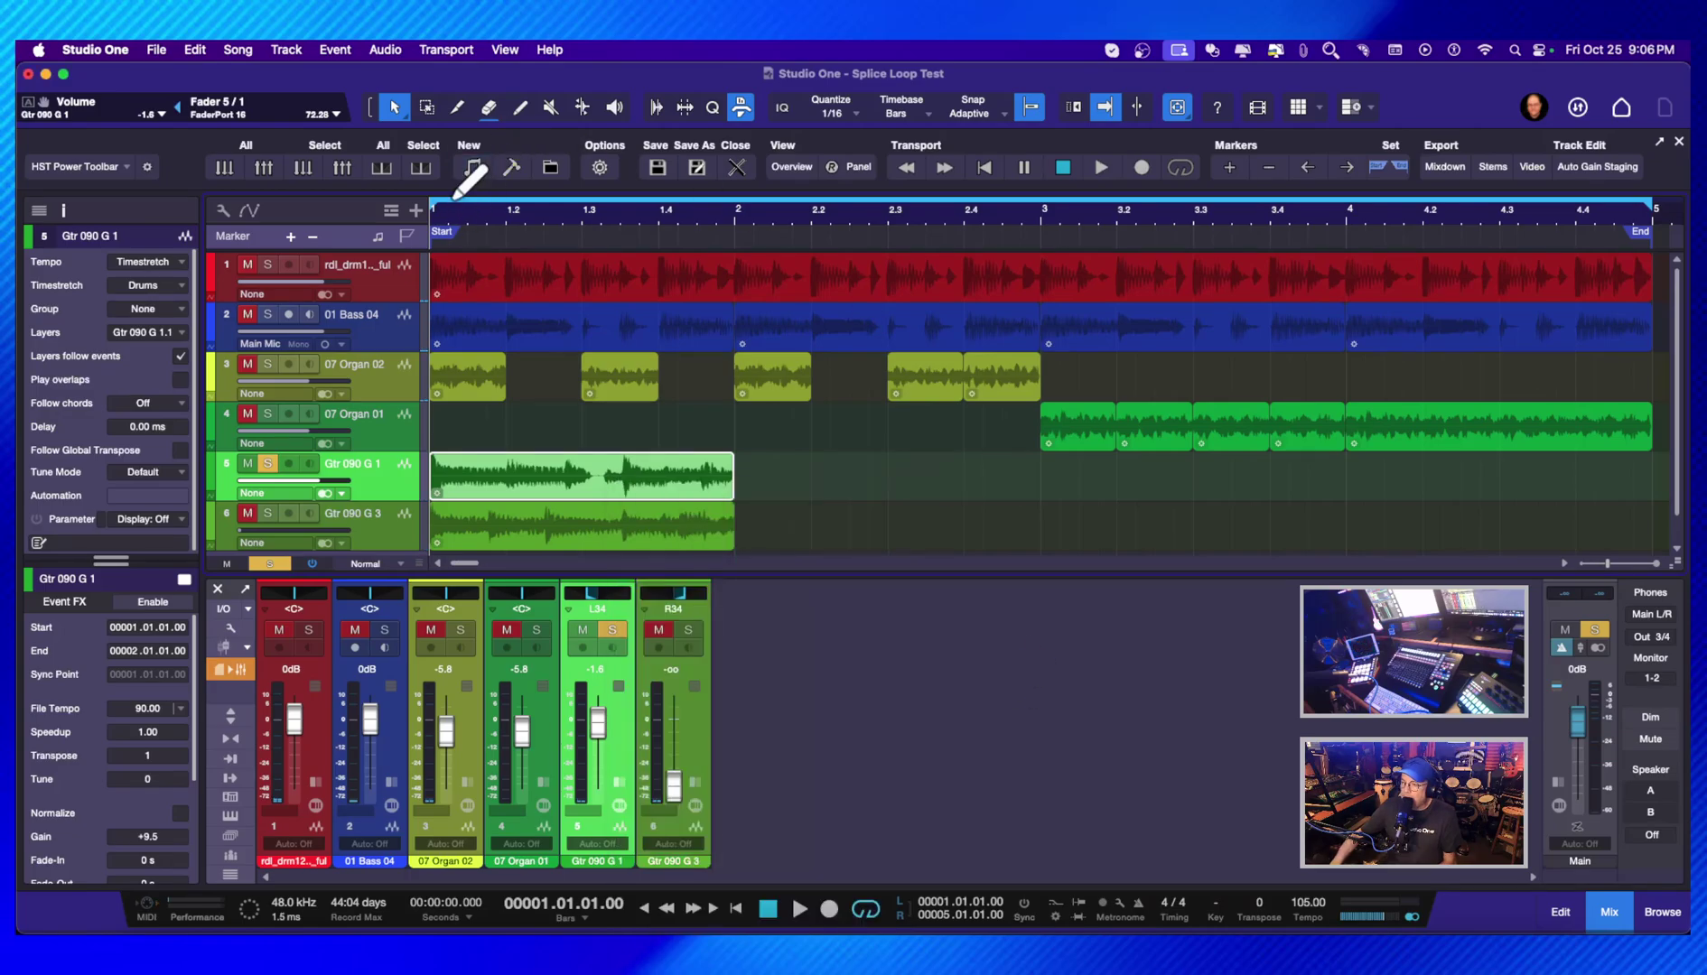
click(442, 234)
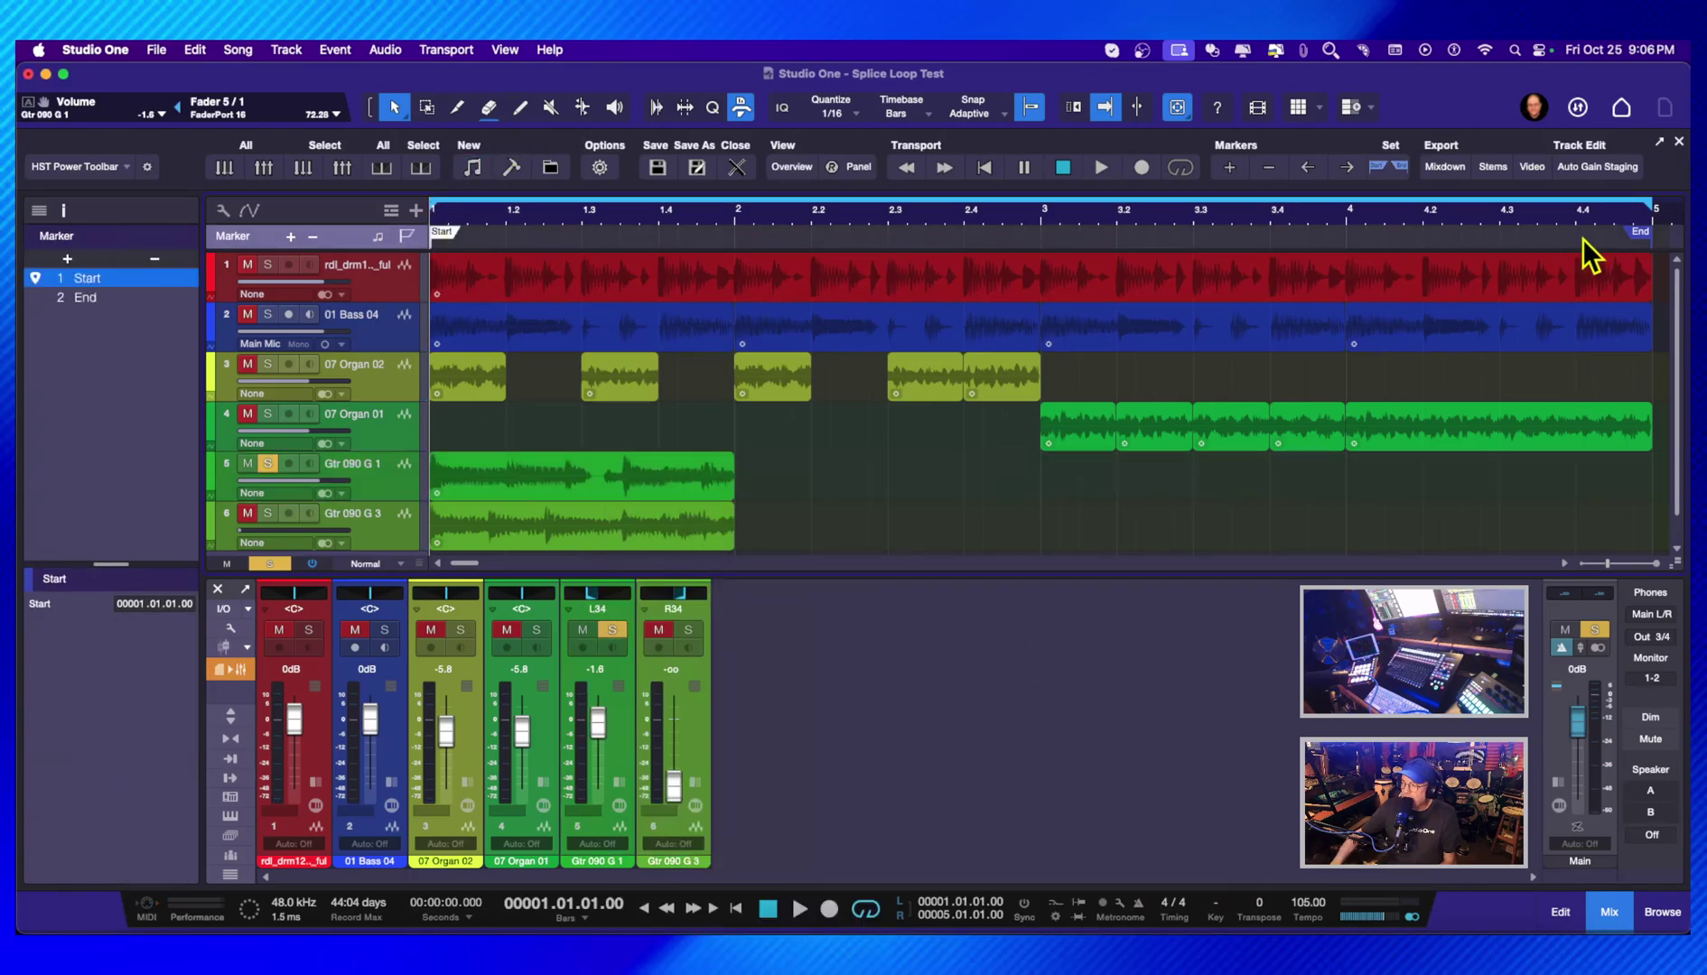
click(1639, 235)
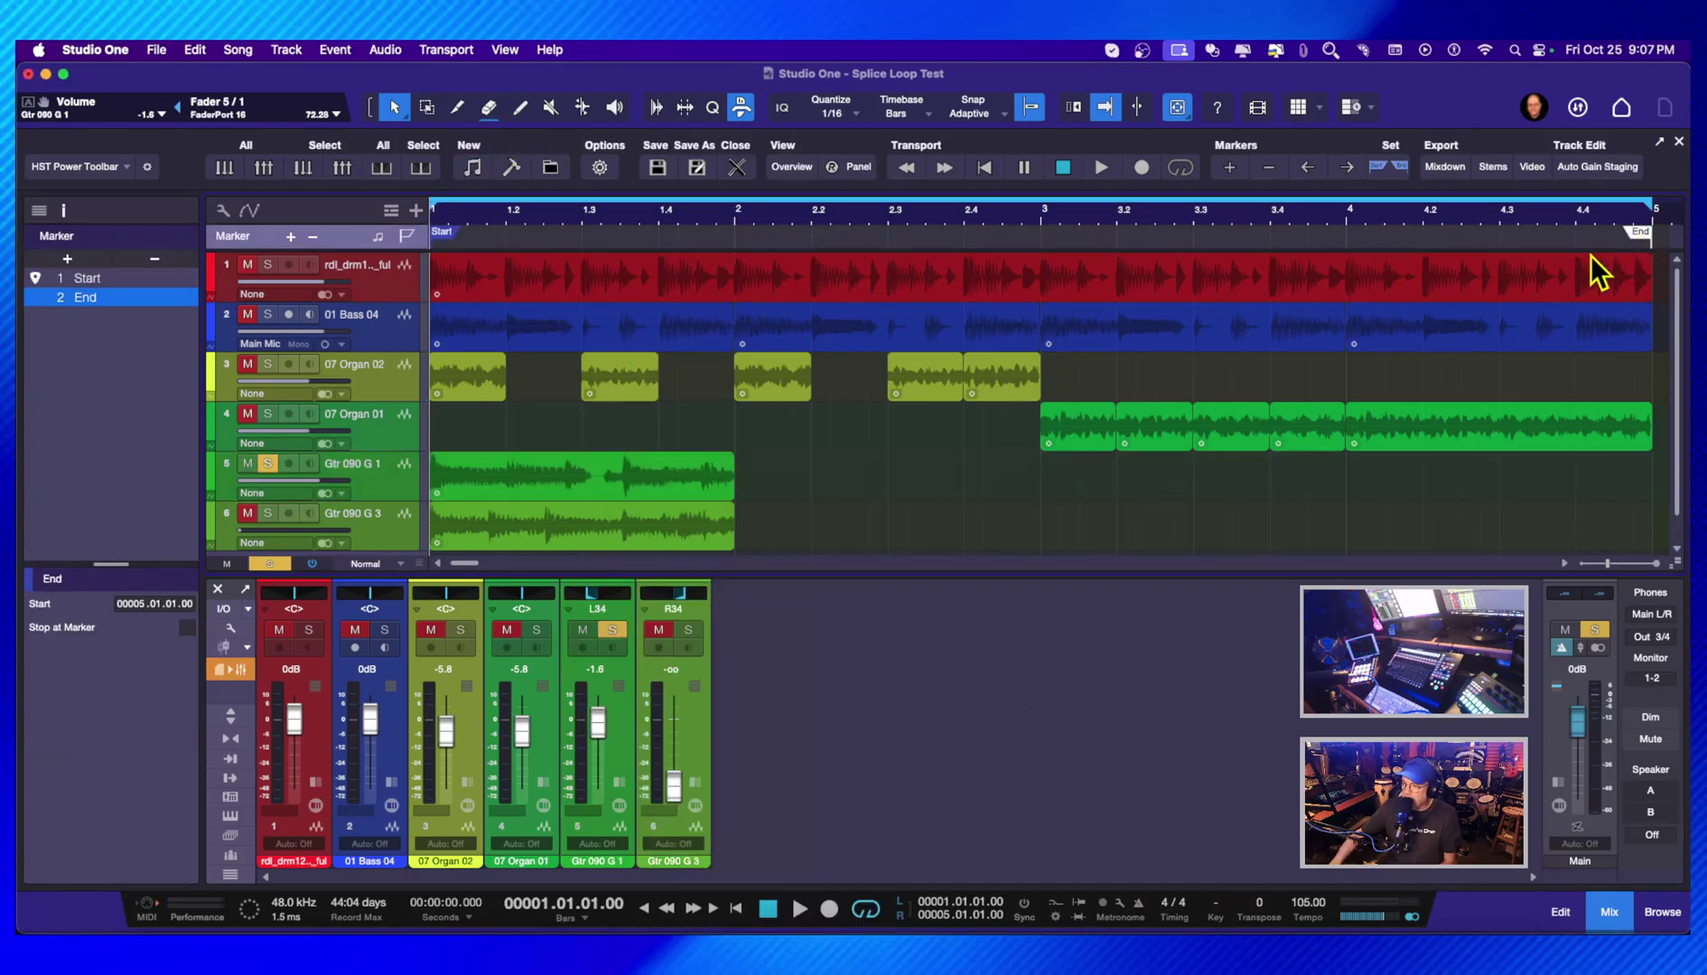
right_click(594, 469)
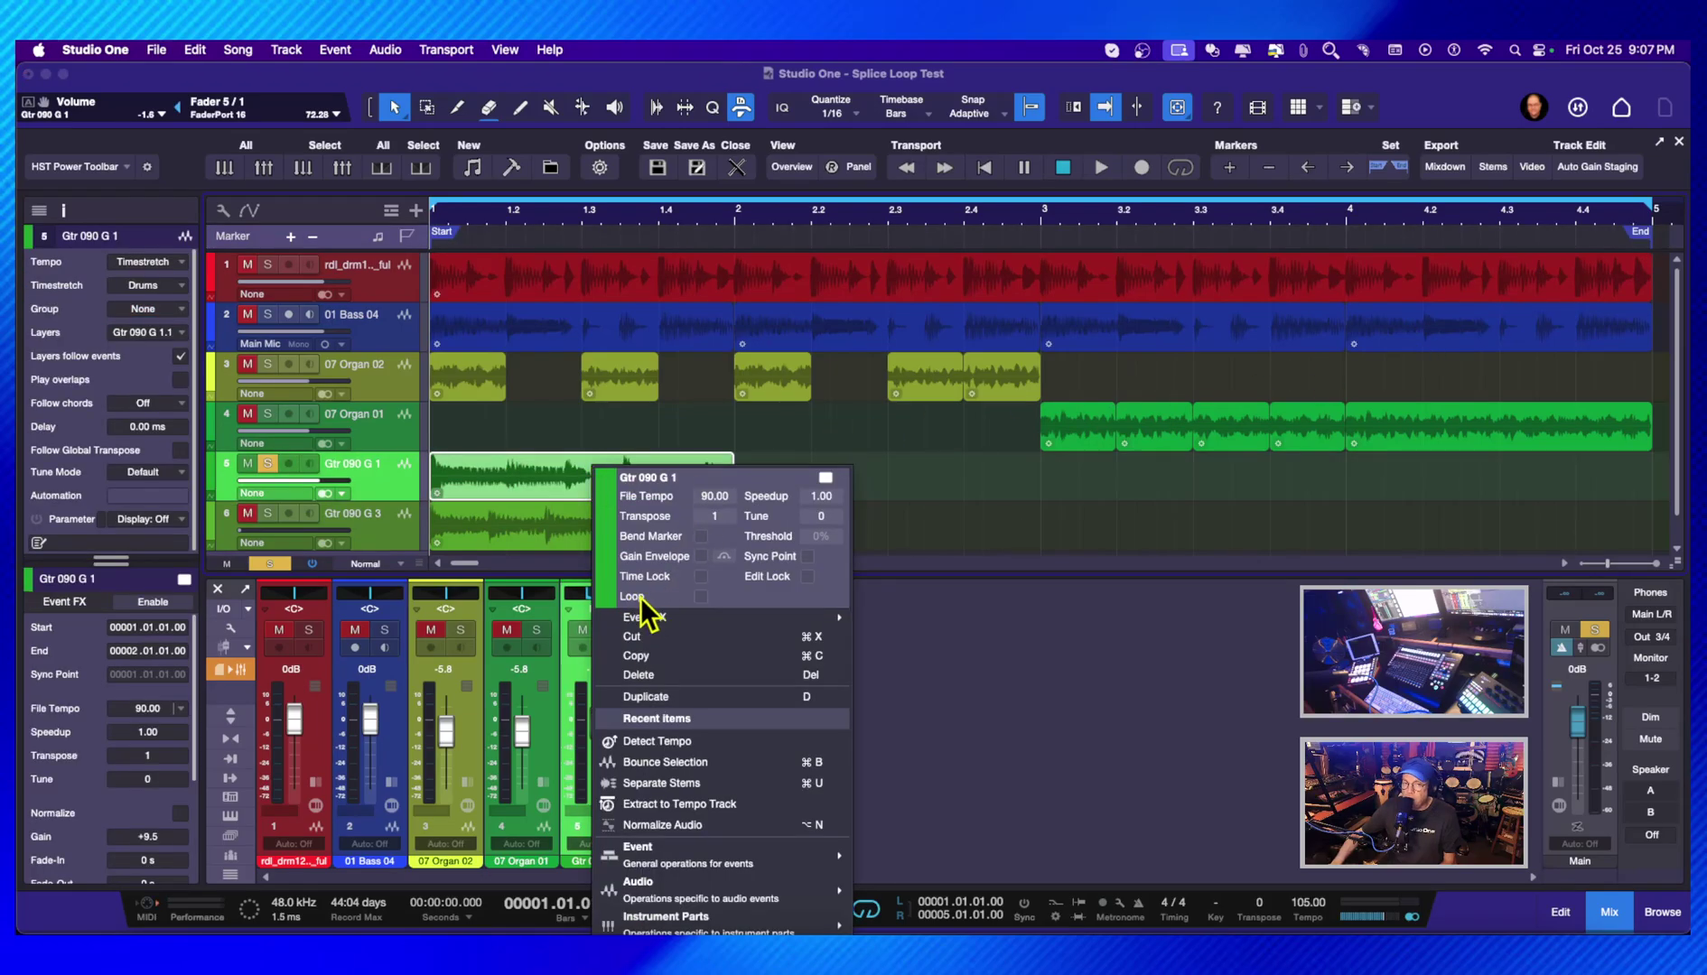
click(701, 598)
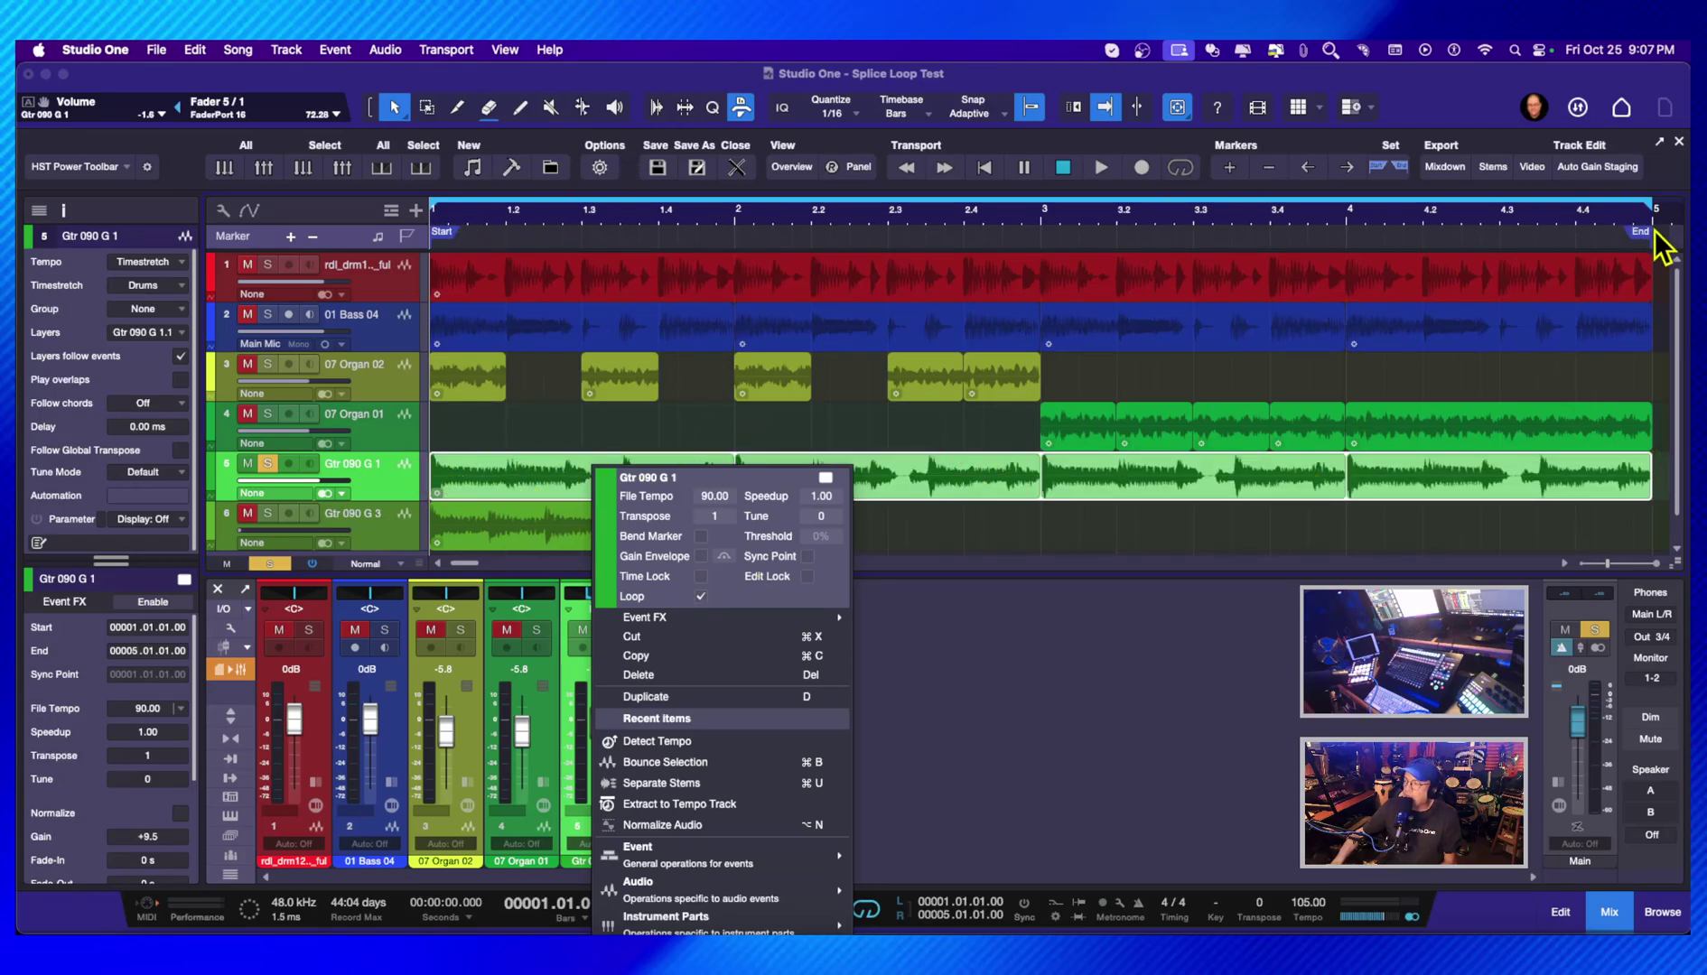
click(1154, 673)
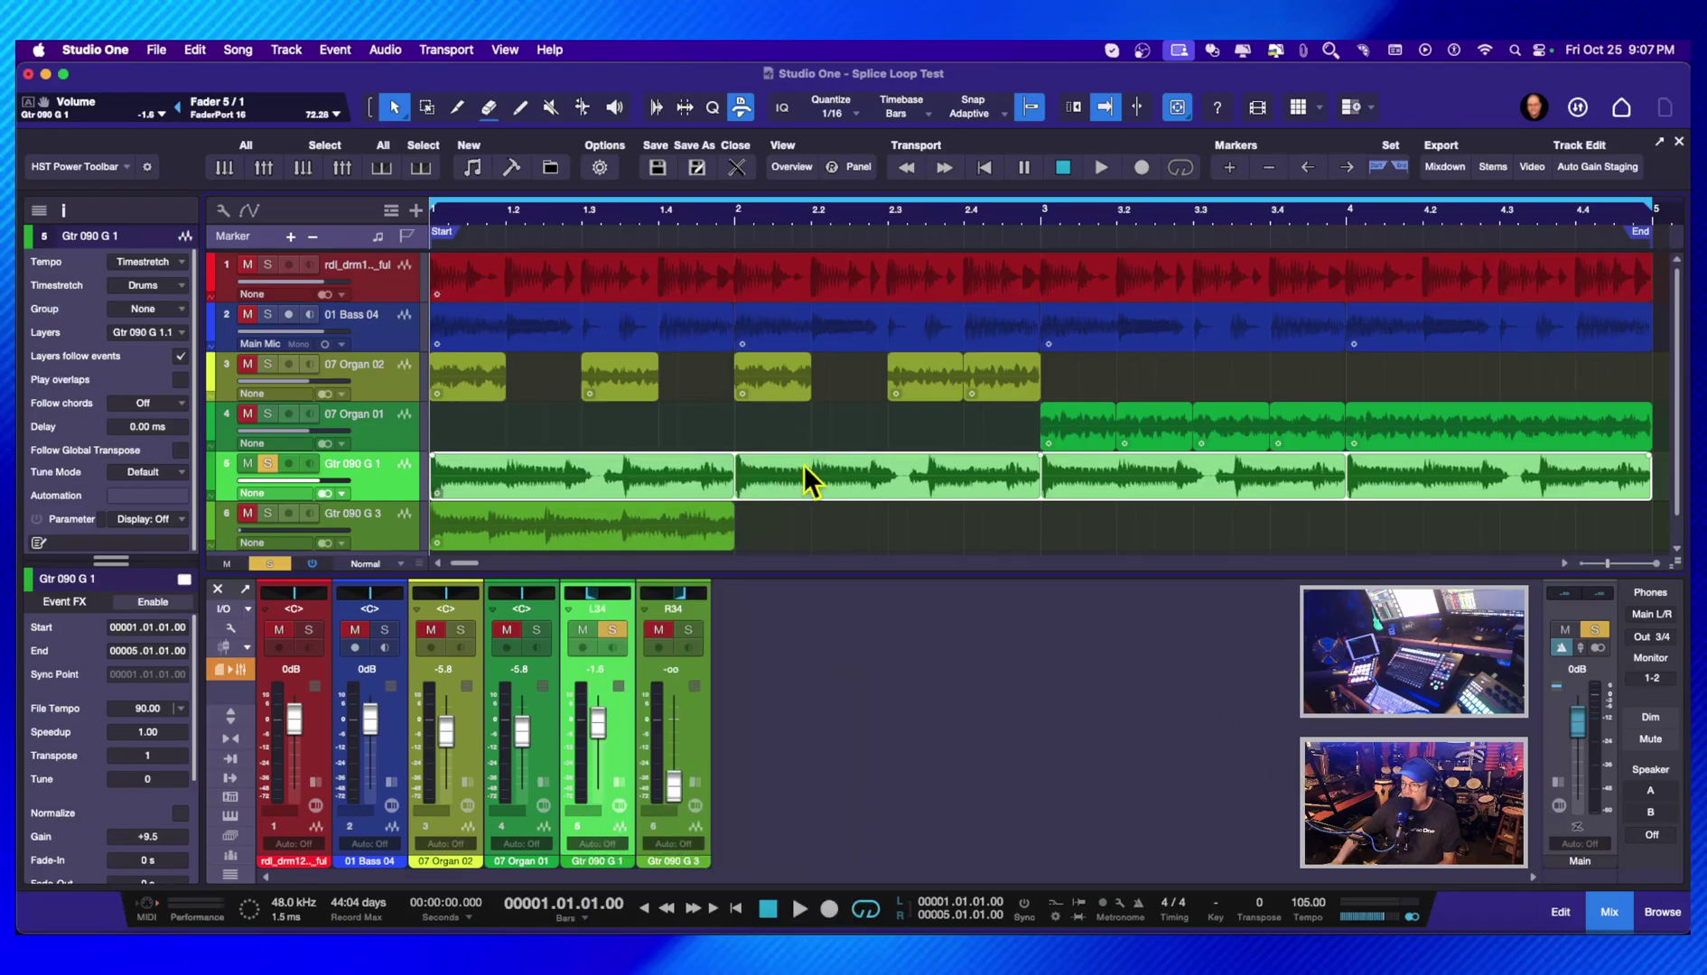
key(space)
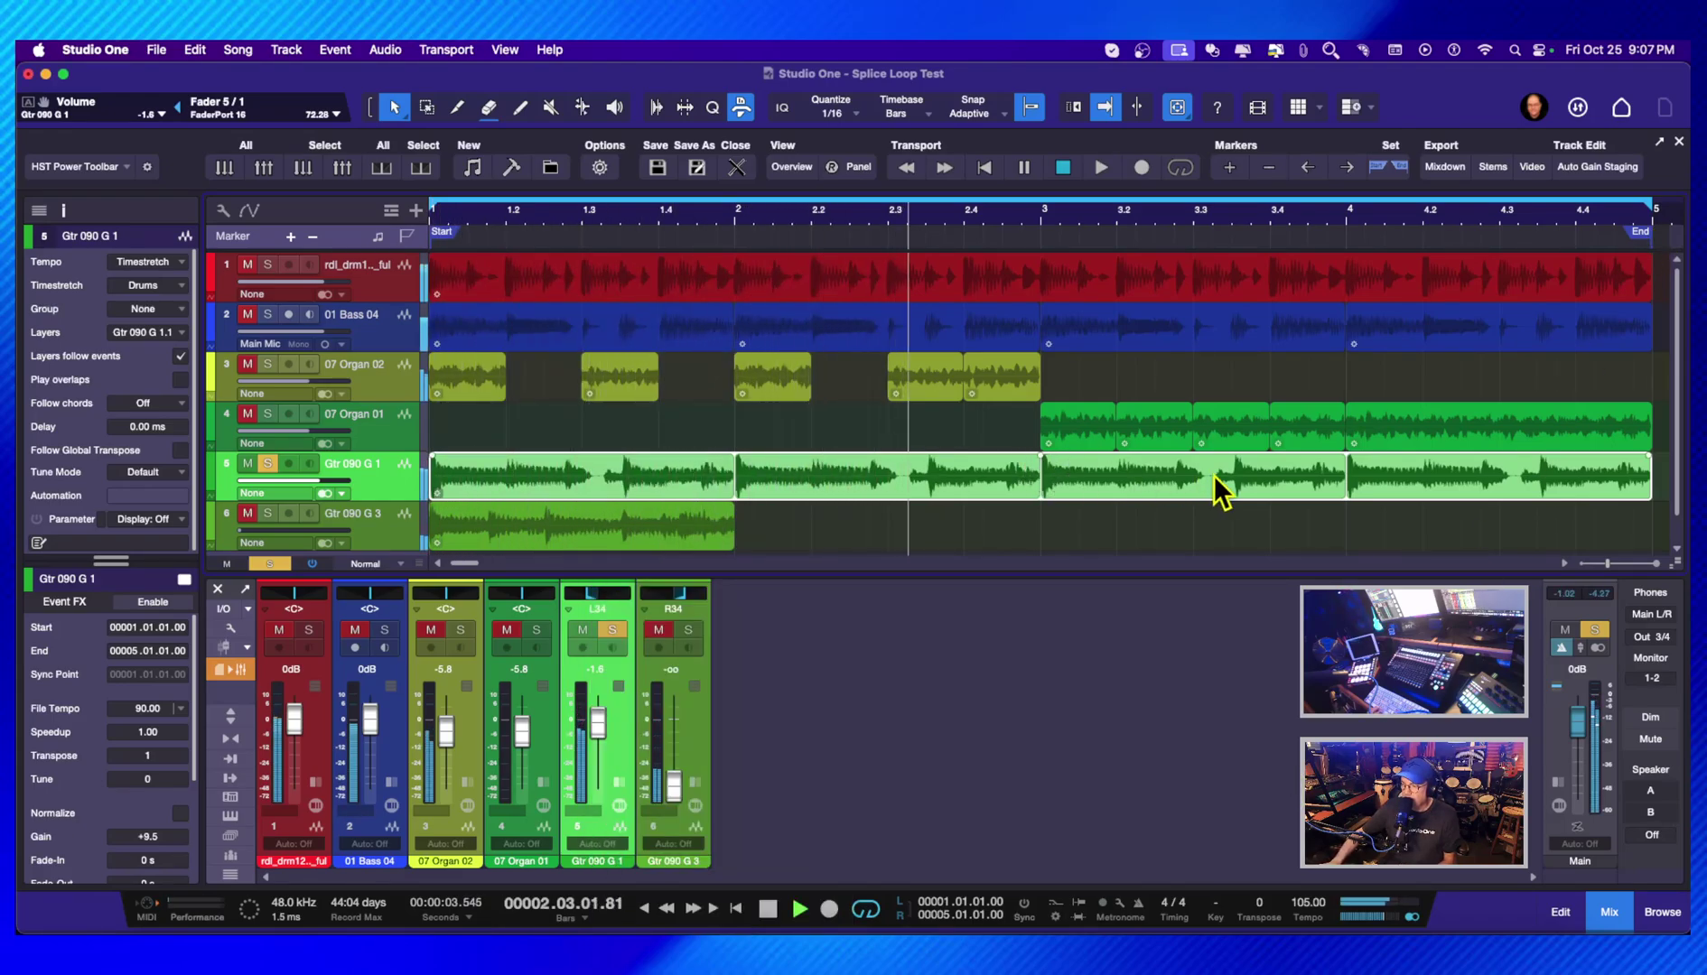
- Clear all solos and lower Gtr 090 G 1 to about -6.1 dB over the full mix
key(space)
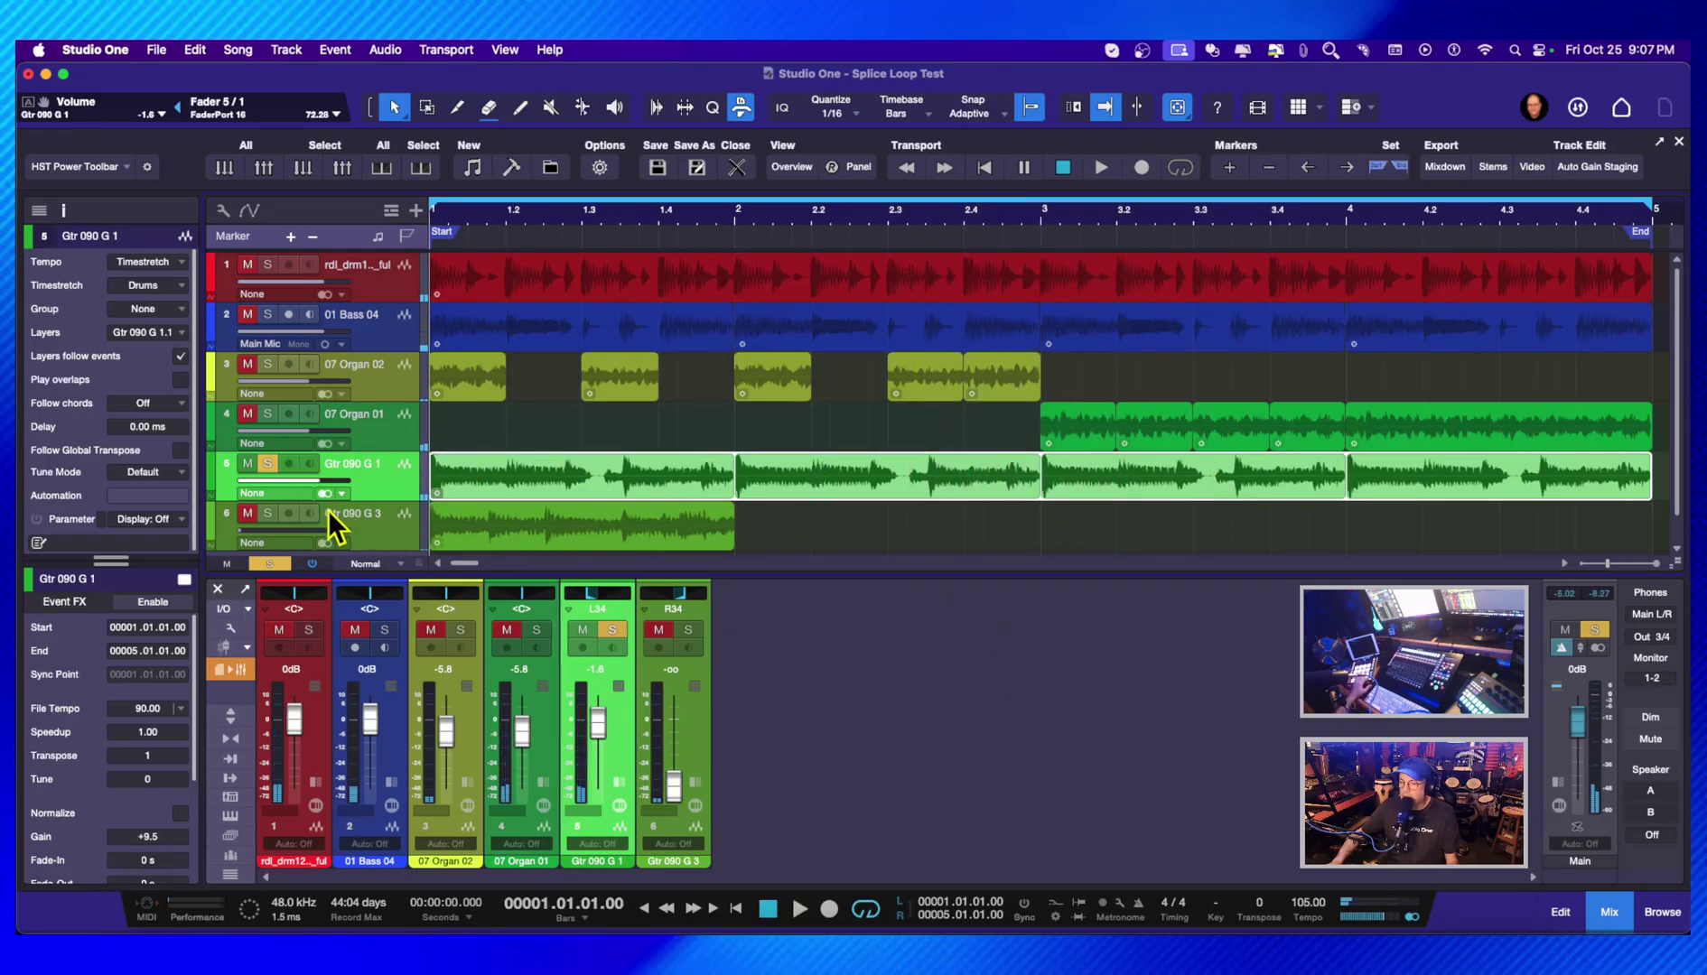
click(276, 564)
key(space)
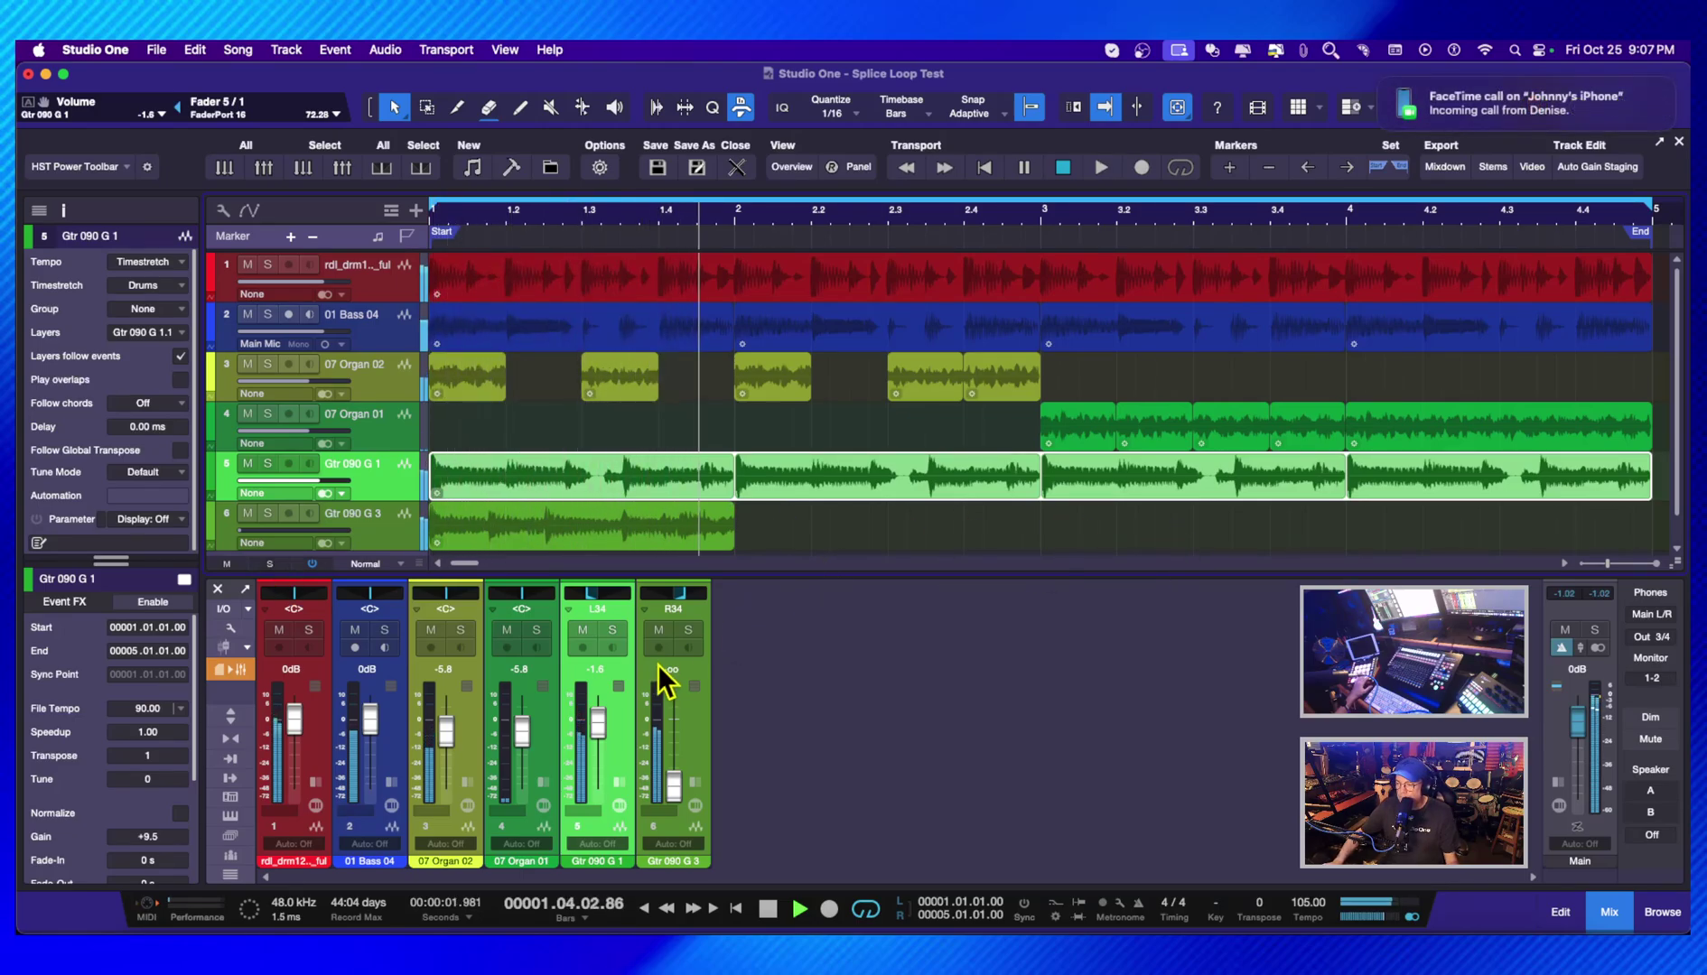
drag(596, 721, 596, 725)
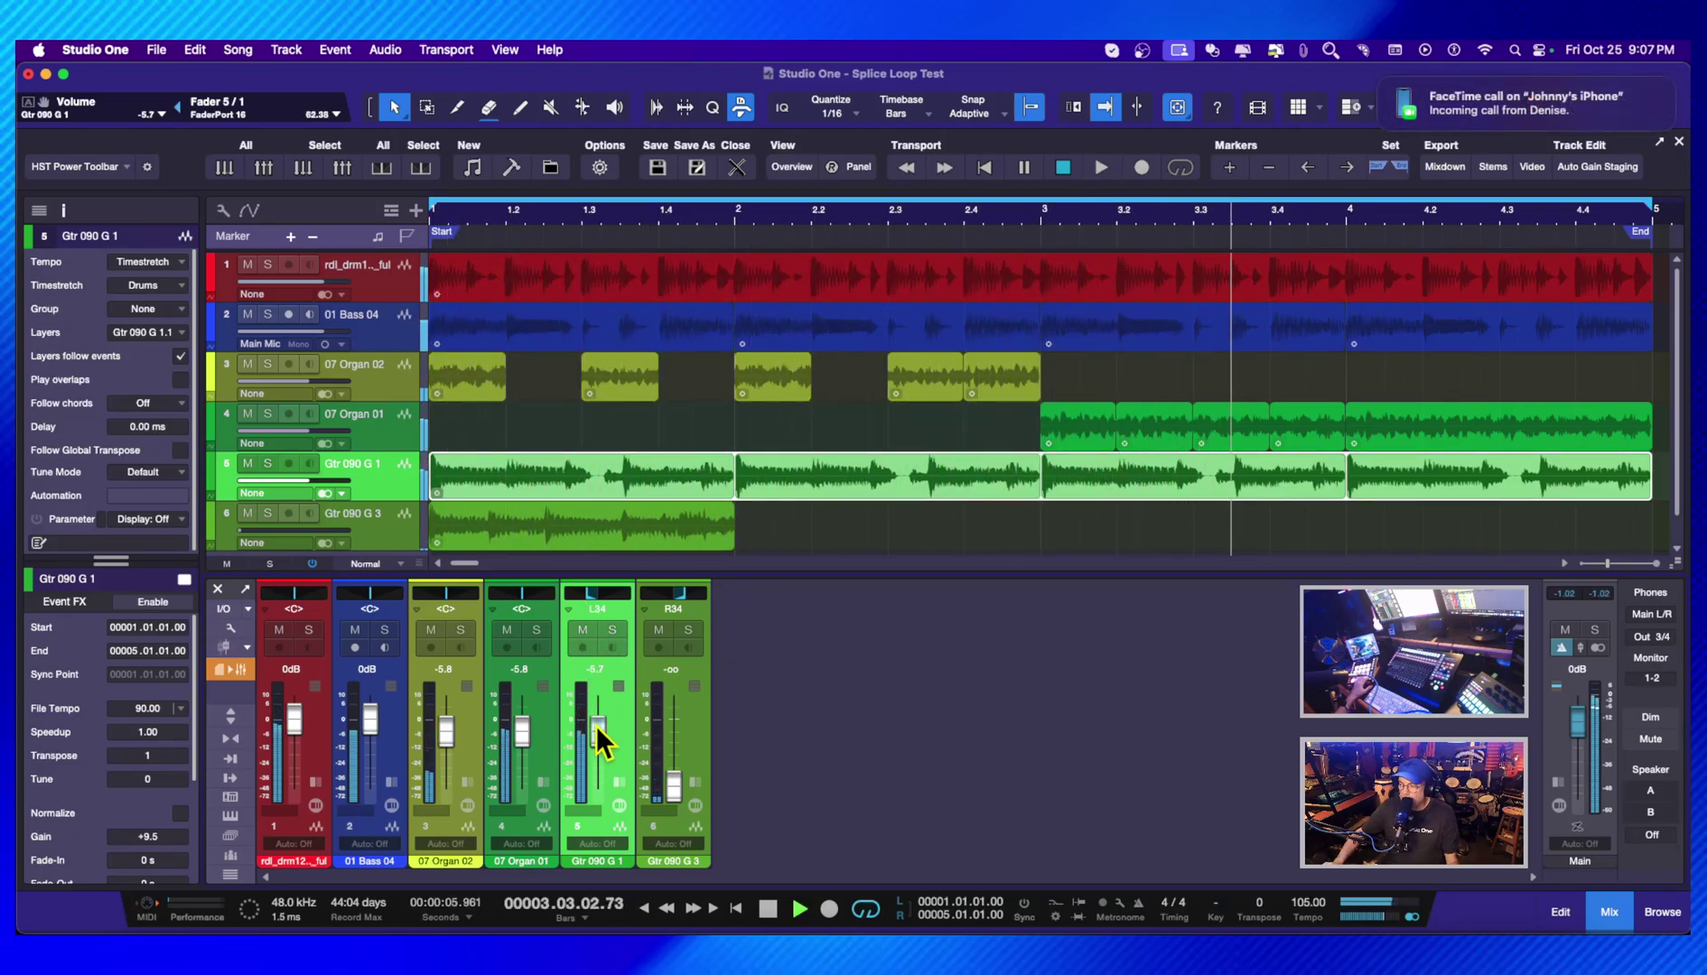
drag(596, 725, 596, 727)
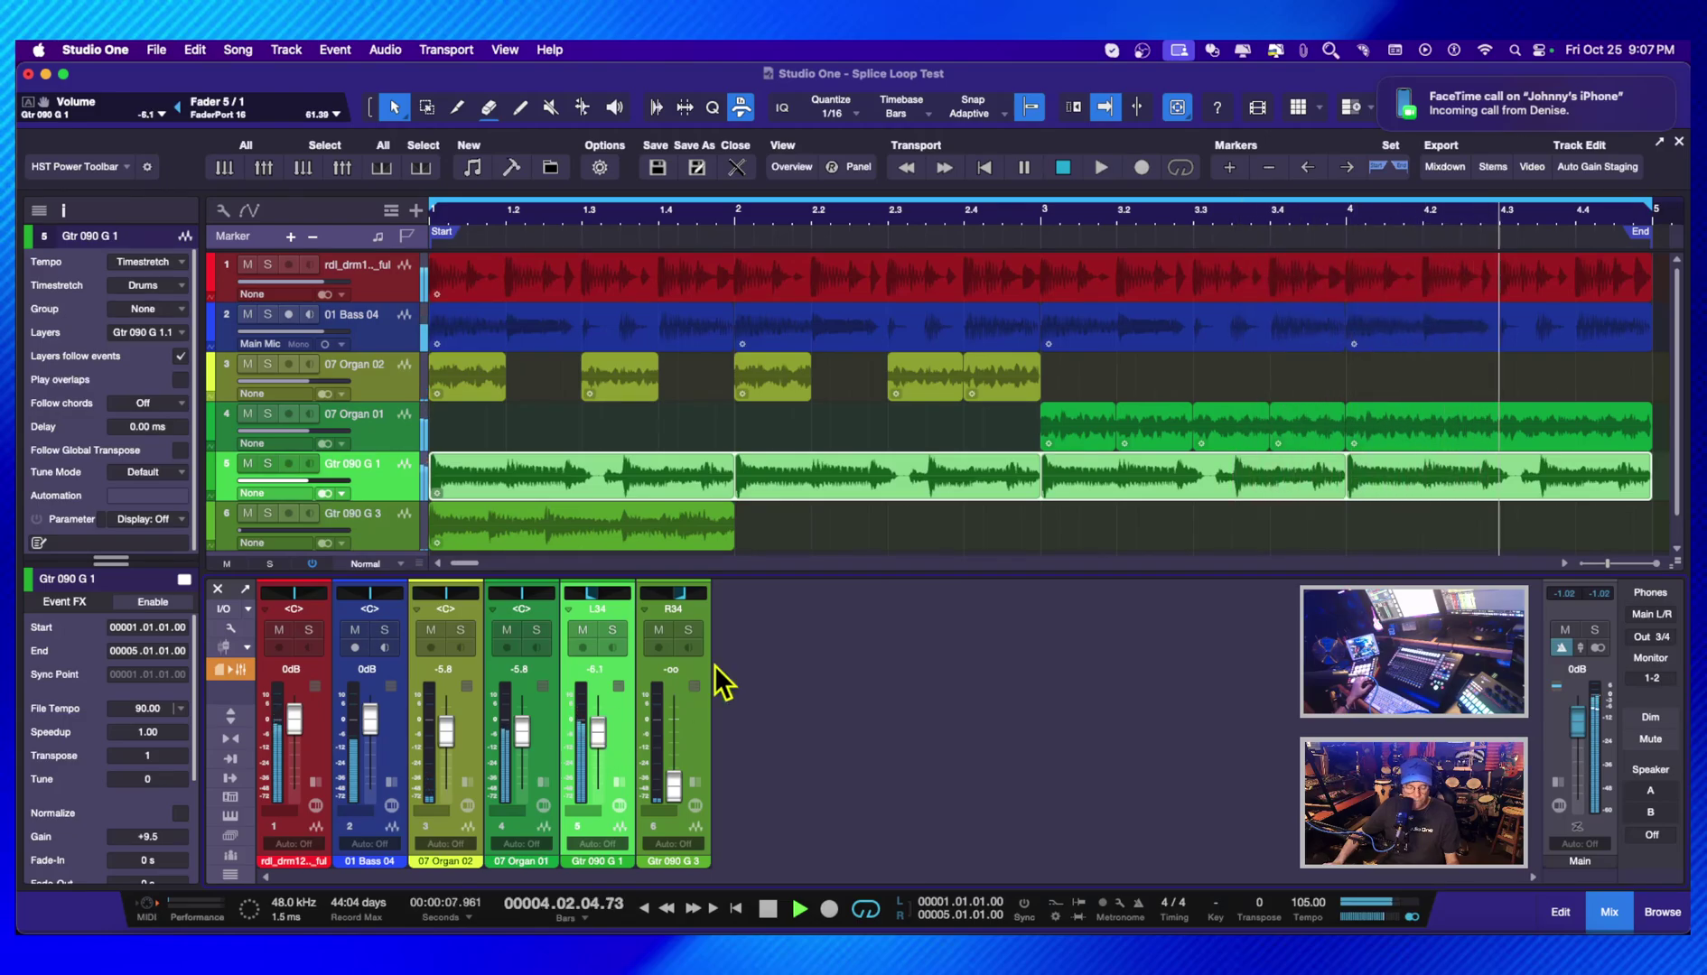
- Solo Gtr 090 G 3 and raise its fader from silence to -5.3 dB, auditioning it
key(space)
click(335, 512)
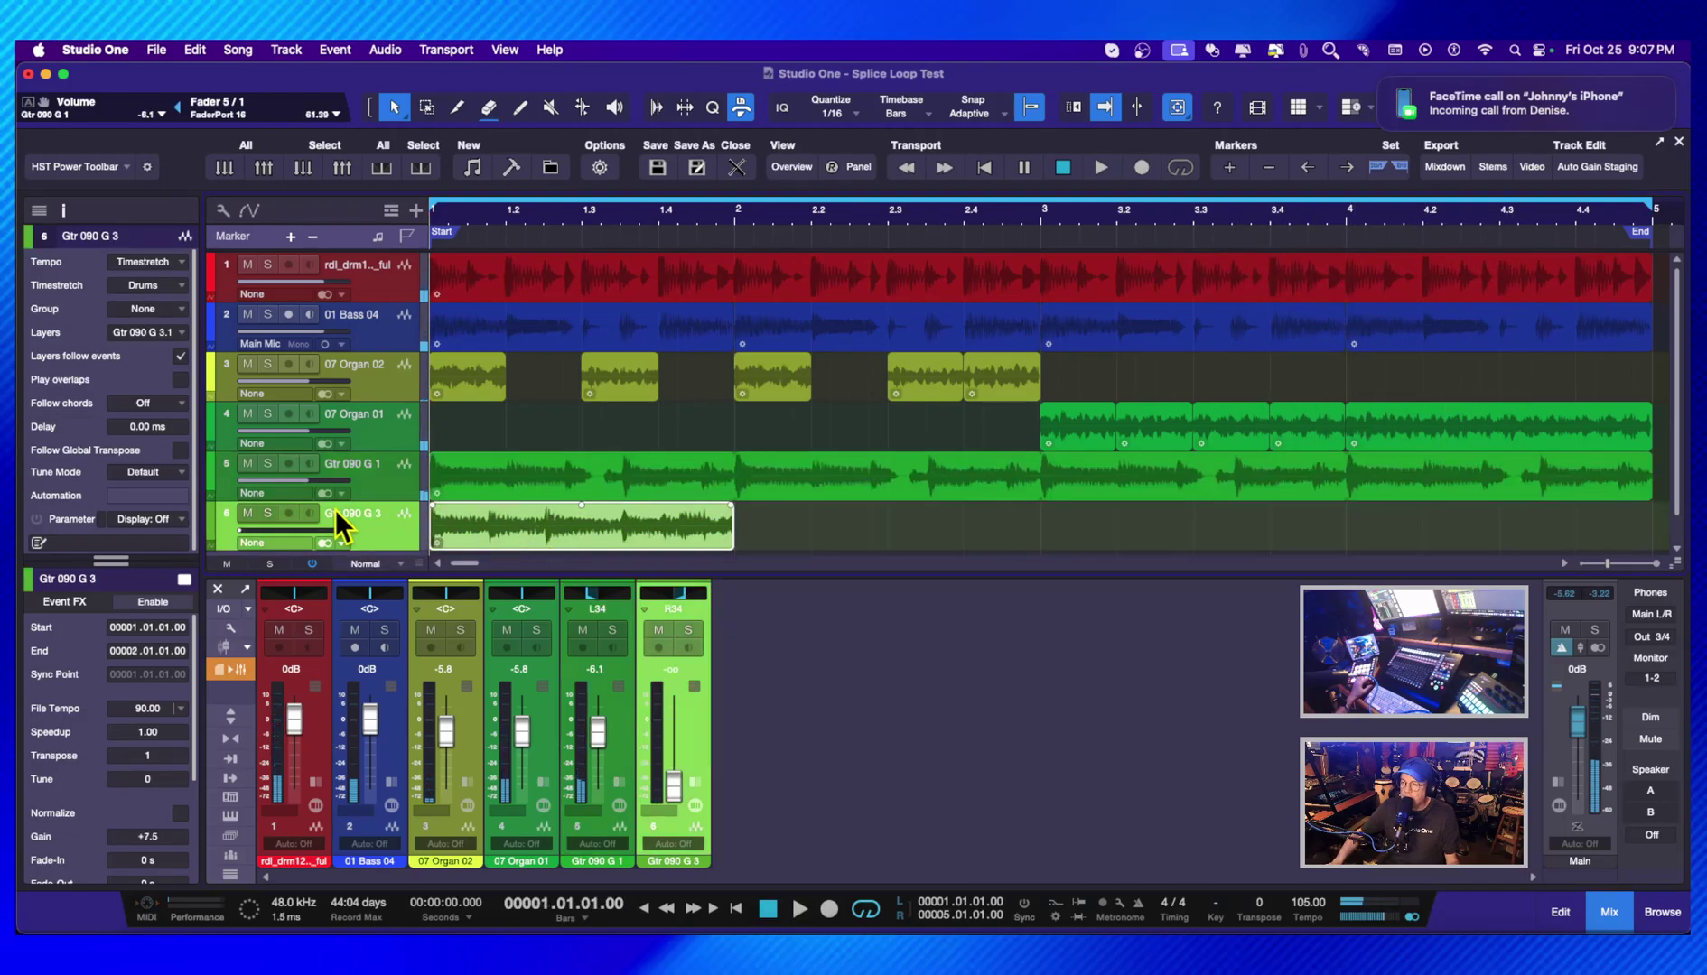
click(267, 513)
drag(673, 786, 683, 730)
key(space)
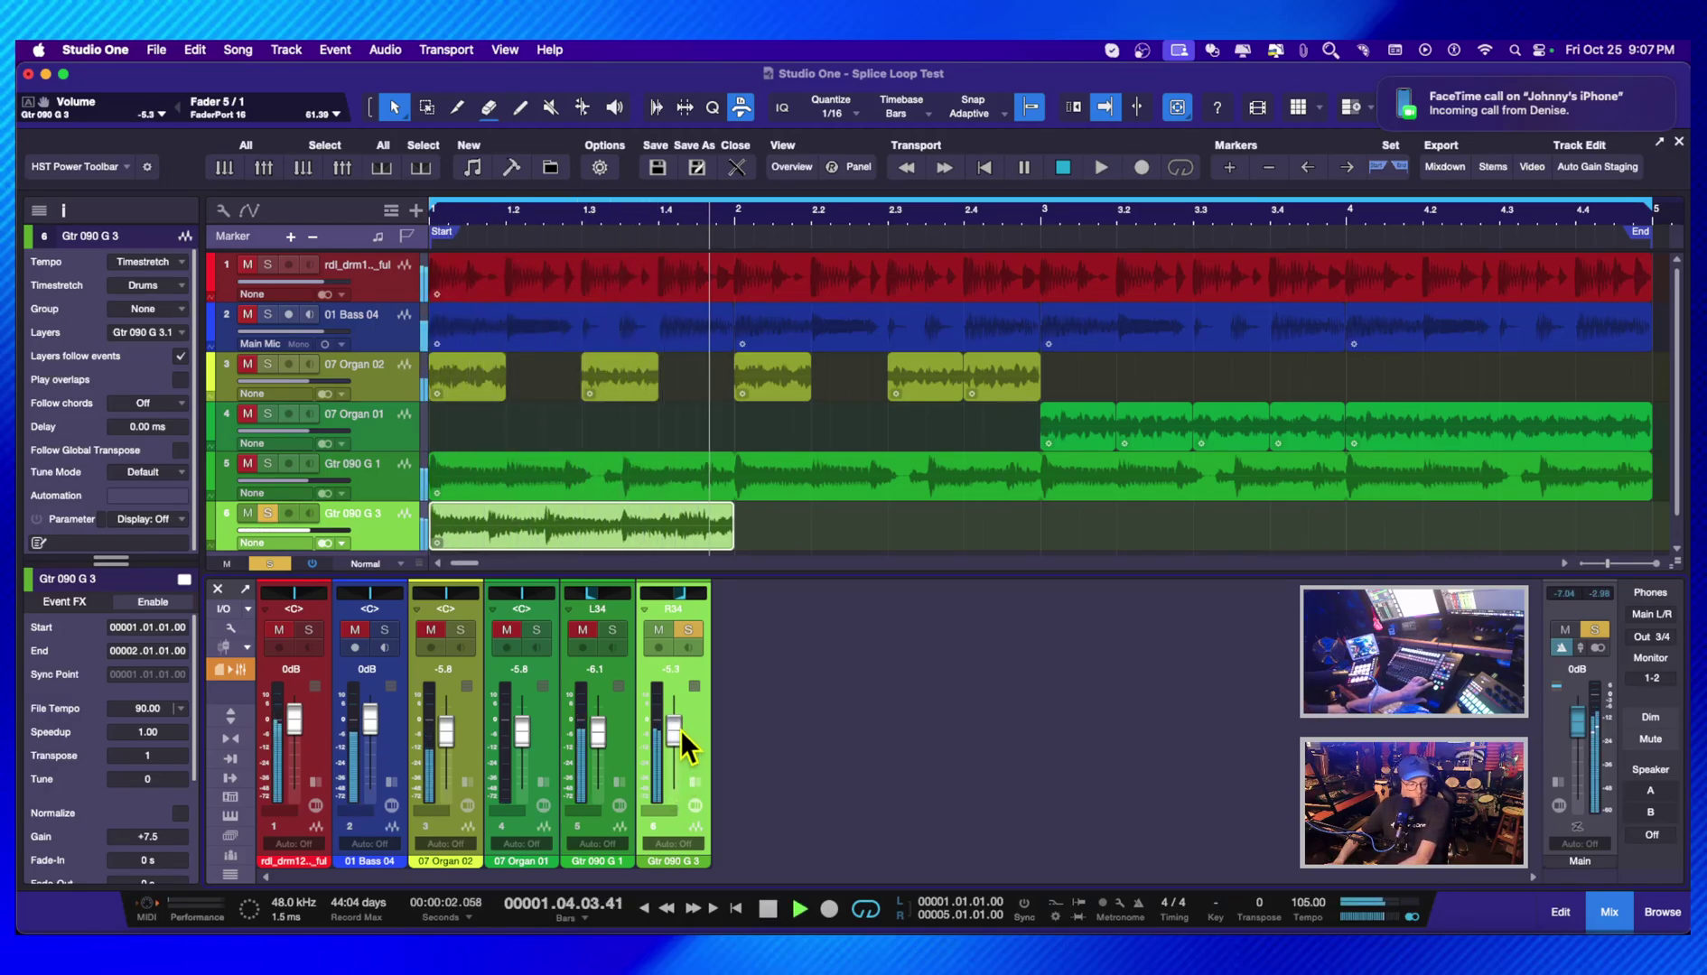
key(space)
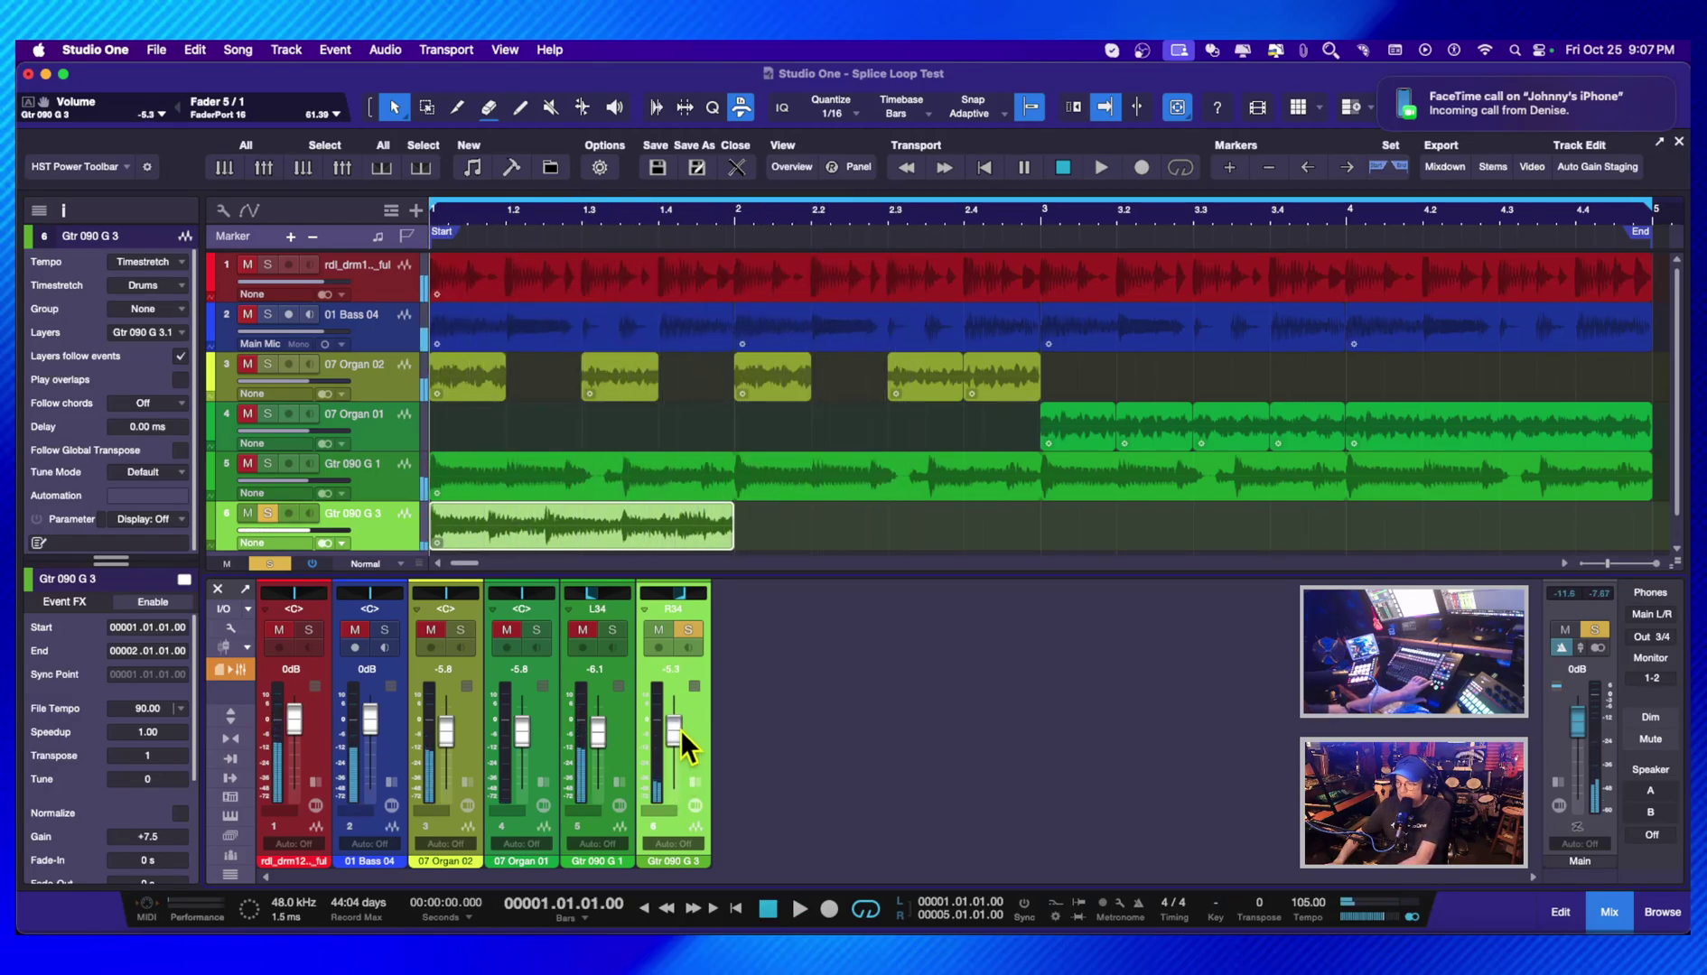
- Enable Loop on the Gtr 090 G 3 event so it repeats to bar 5
right_click(620, 521)
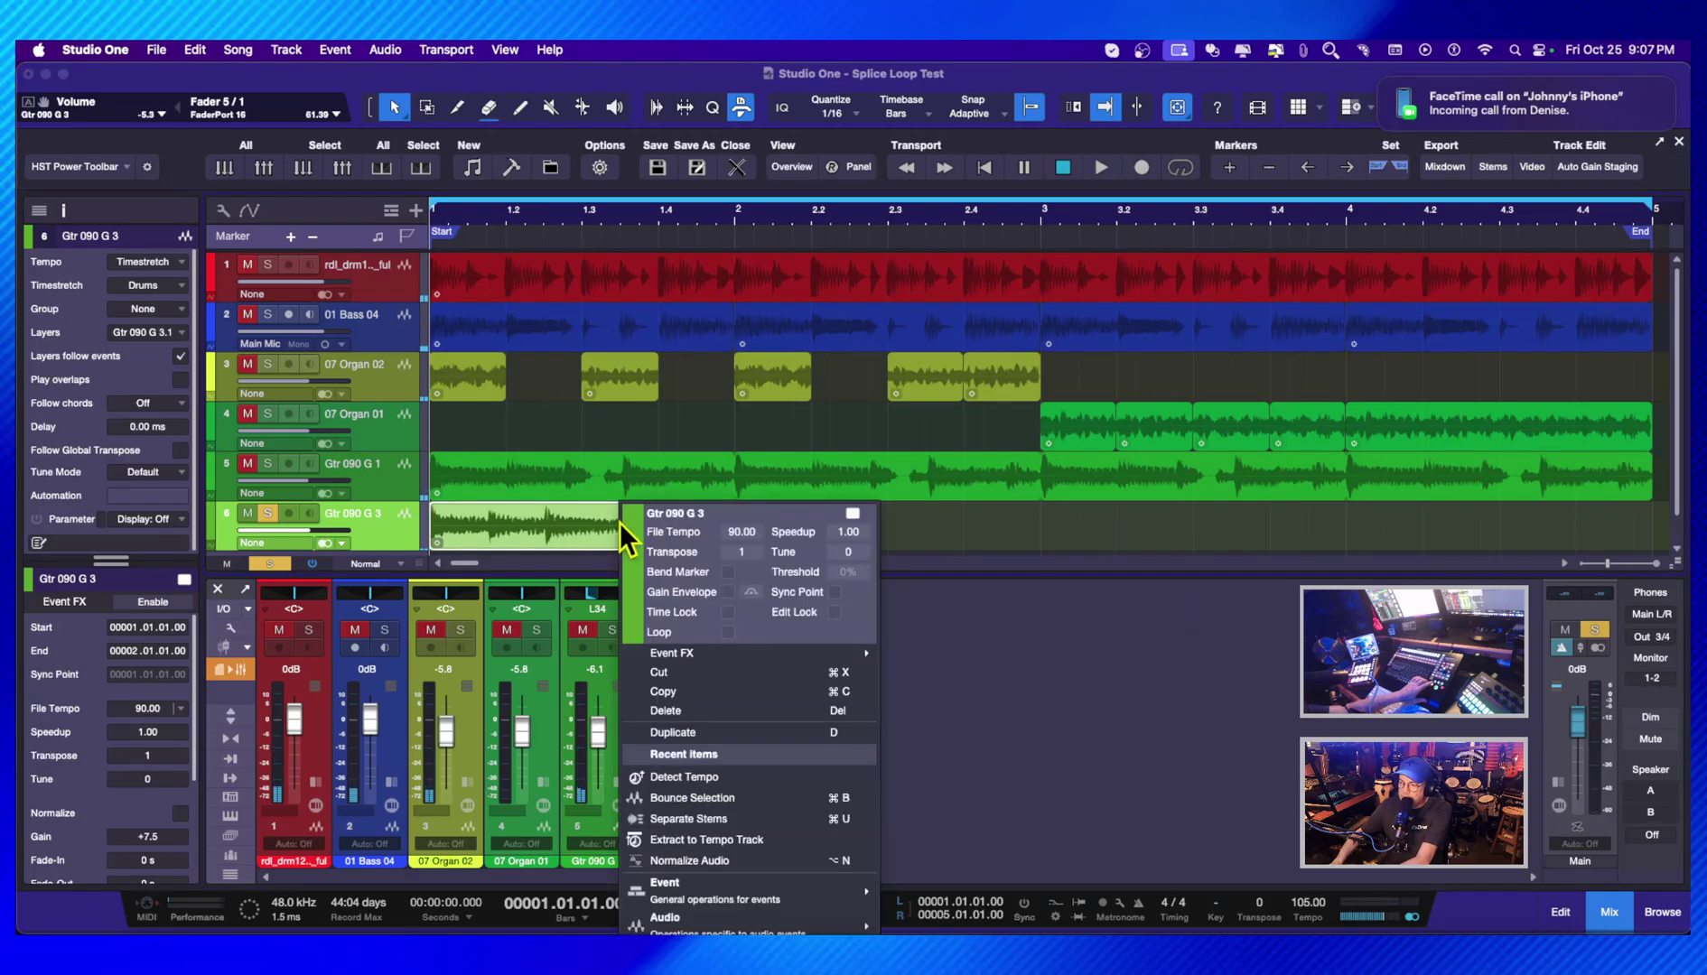
click(727, 633)
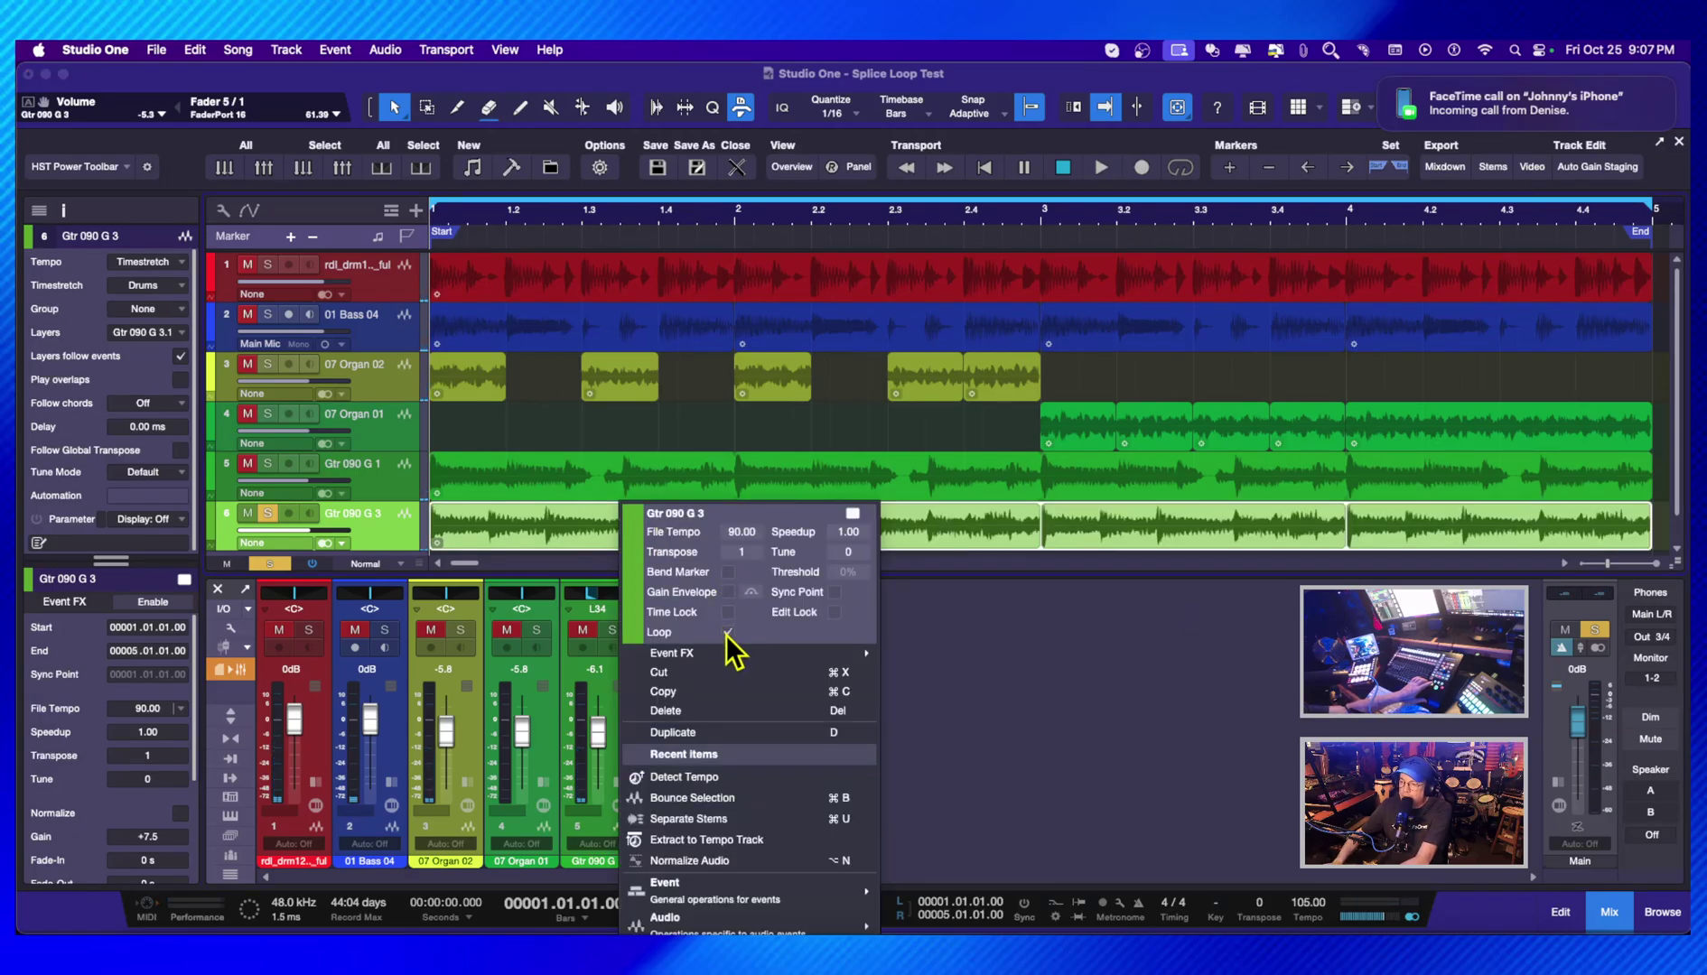
click(916, 630)
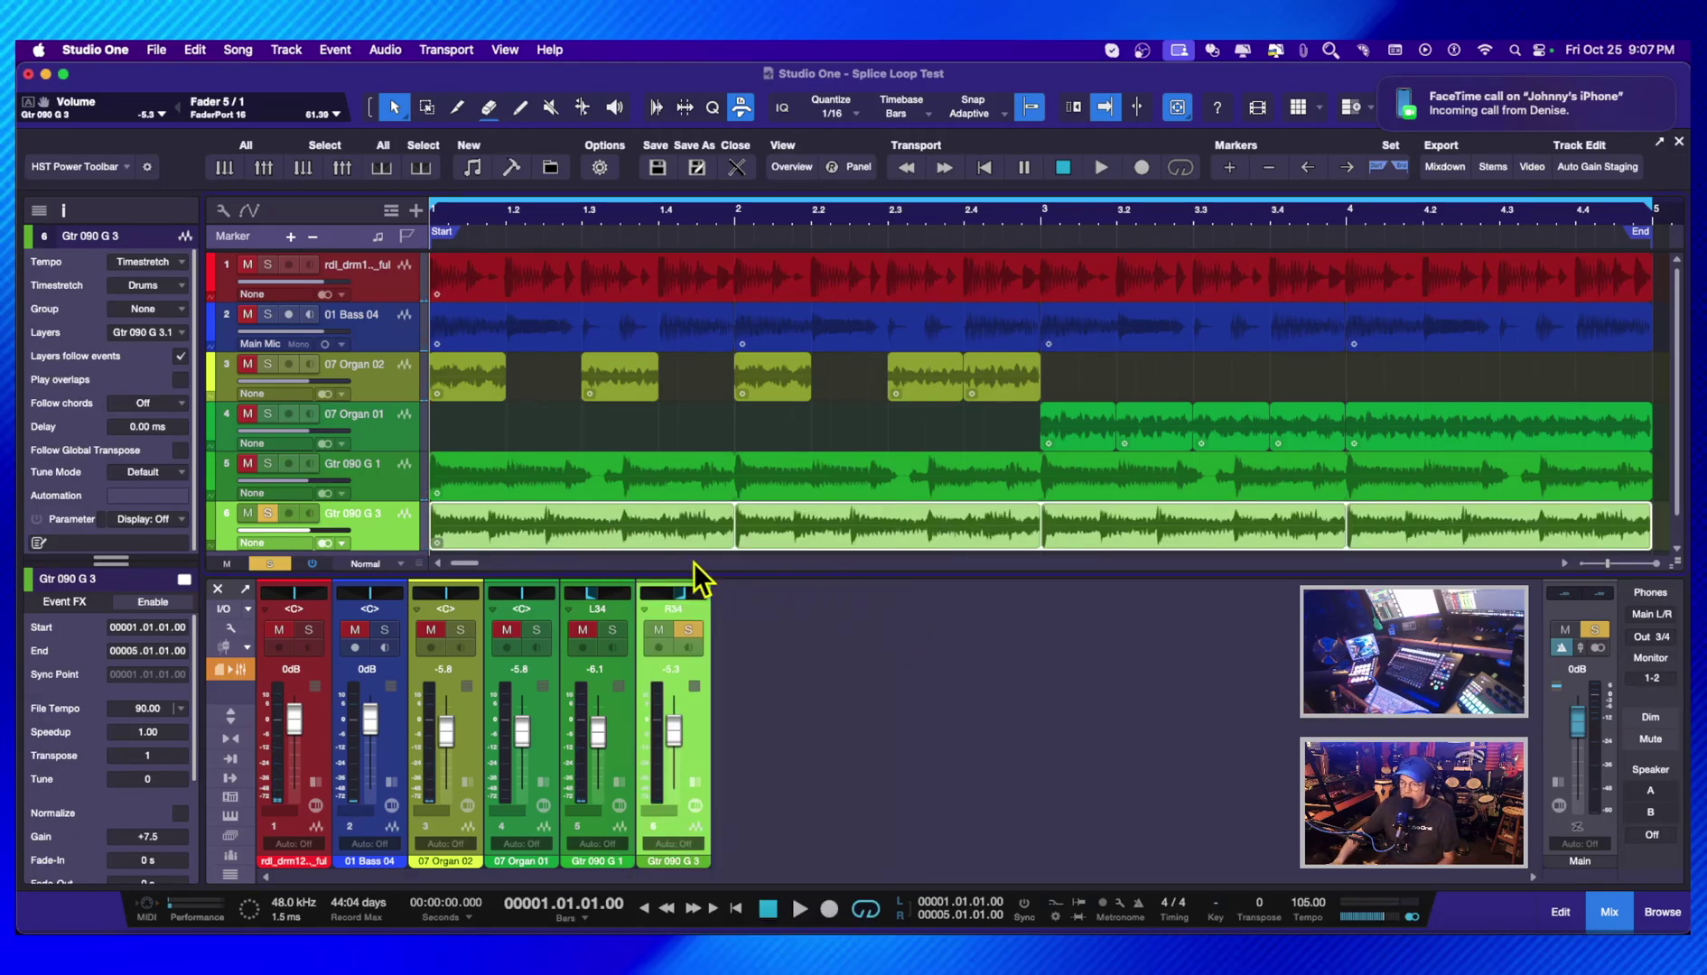
- Audition the looped Gtr 090 G 3, then Gtr 090 G 1 soloed
key(space)
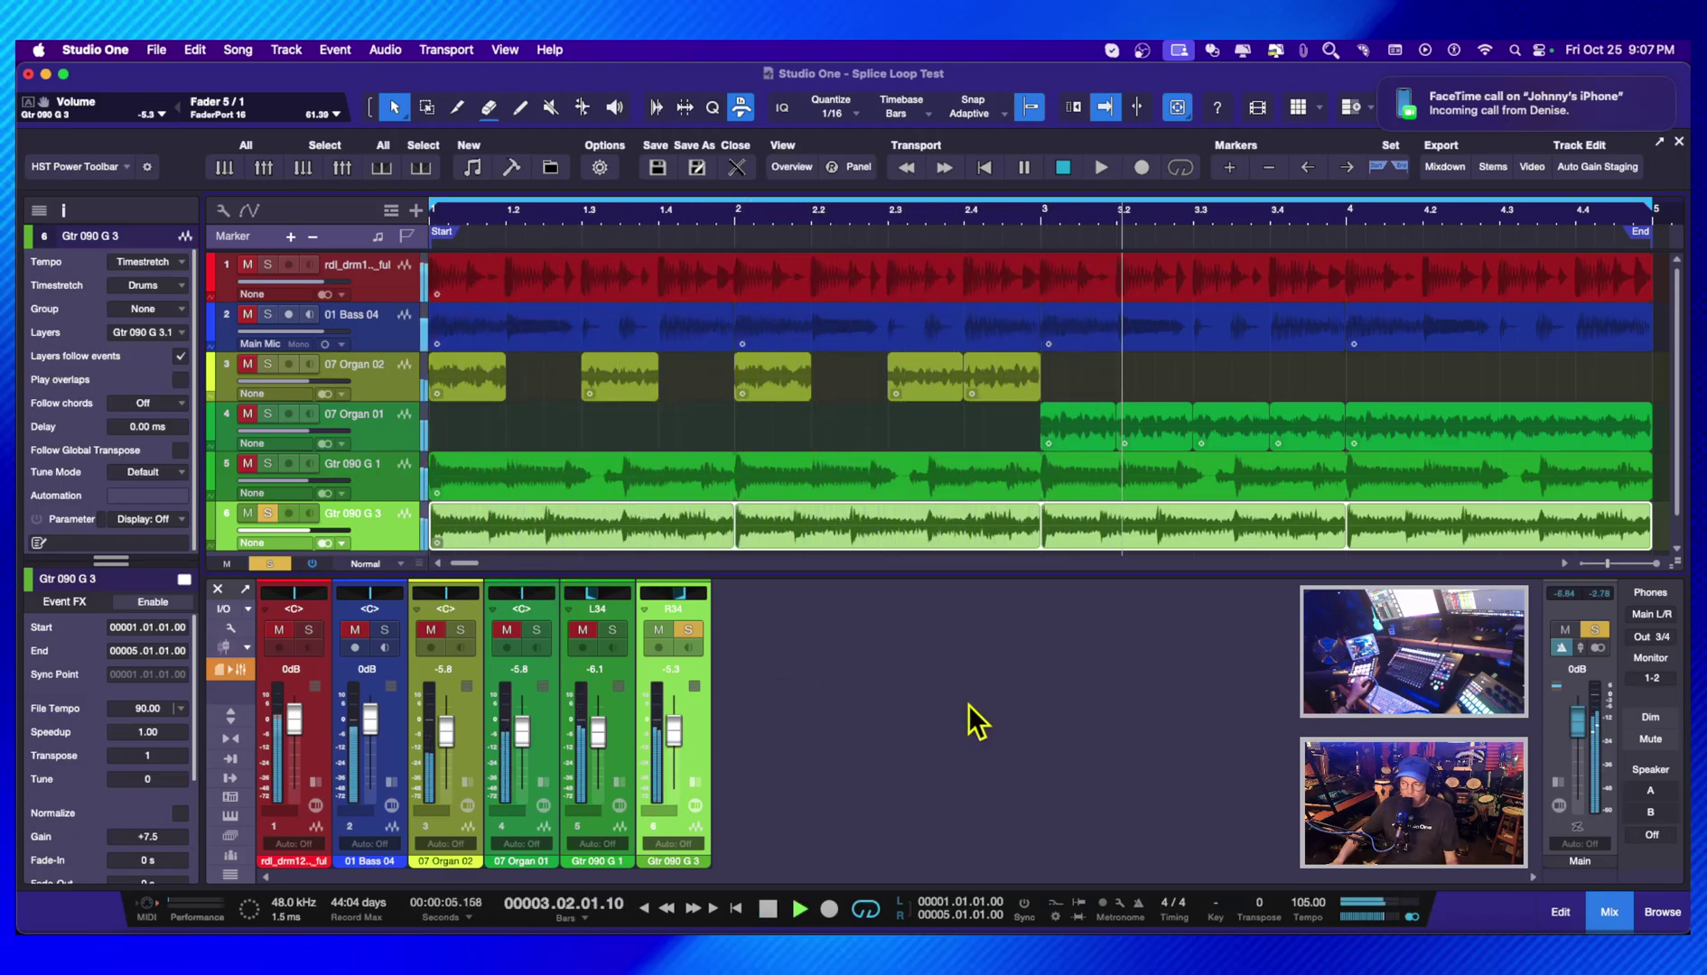
key(space)
click(276, 464)
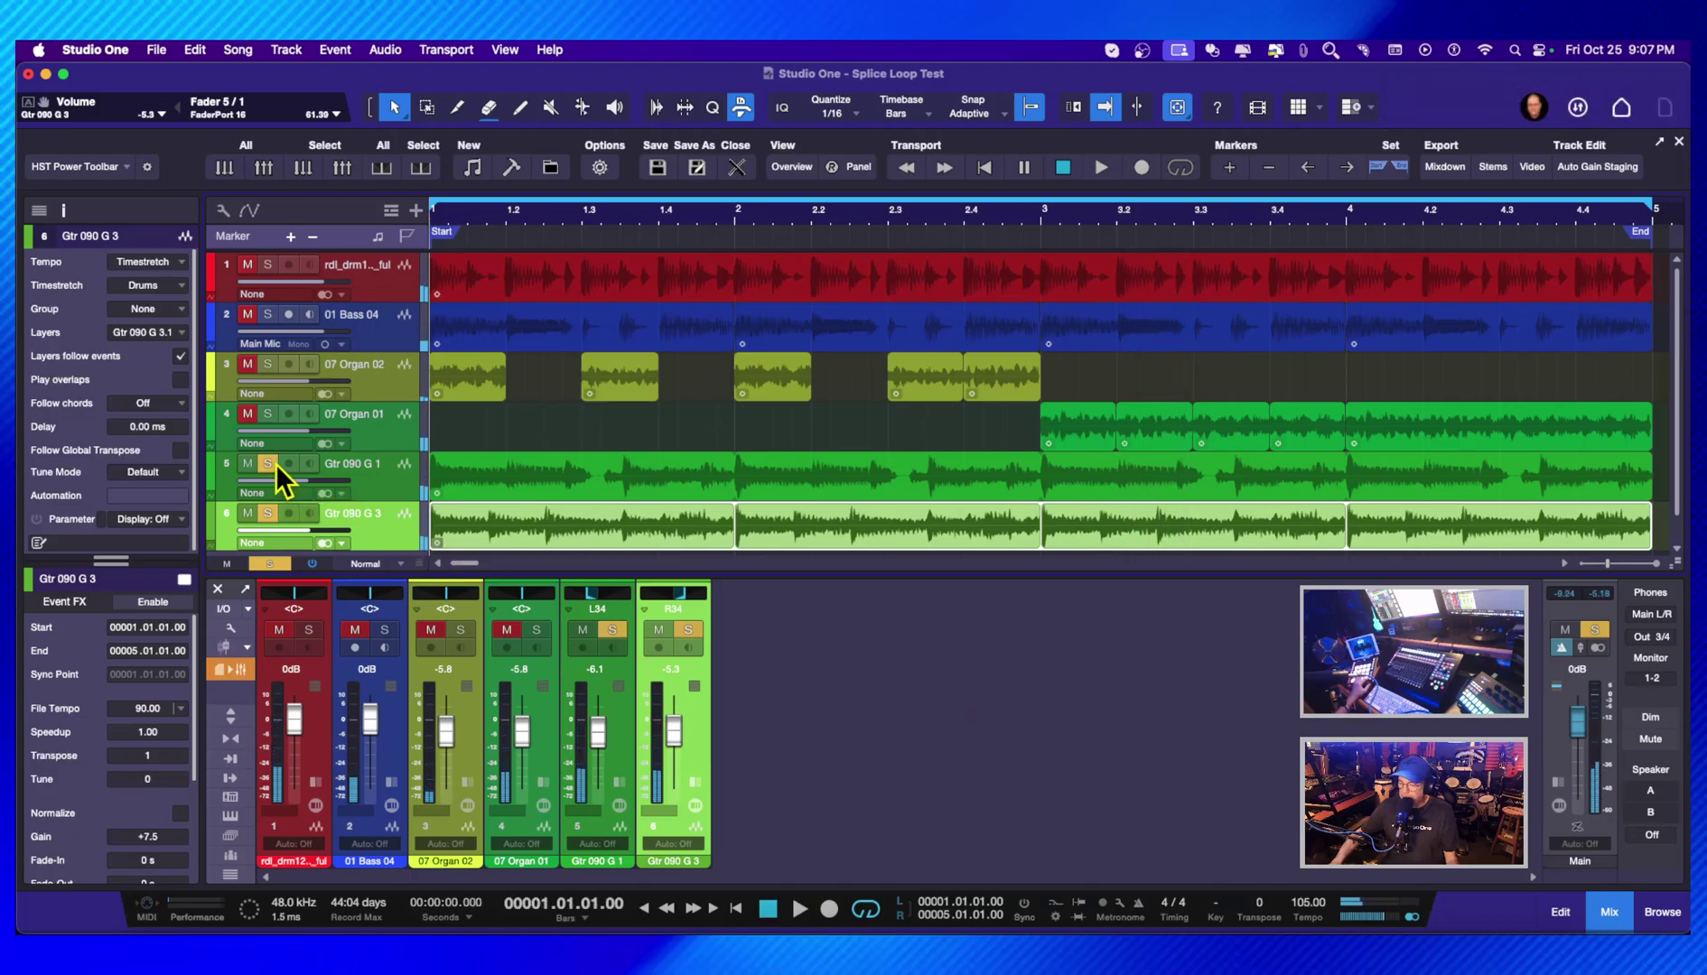
key(space)
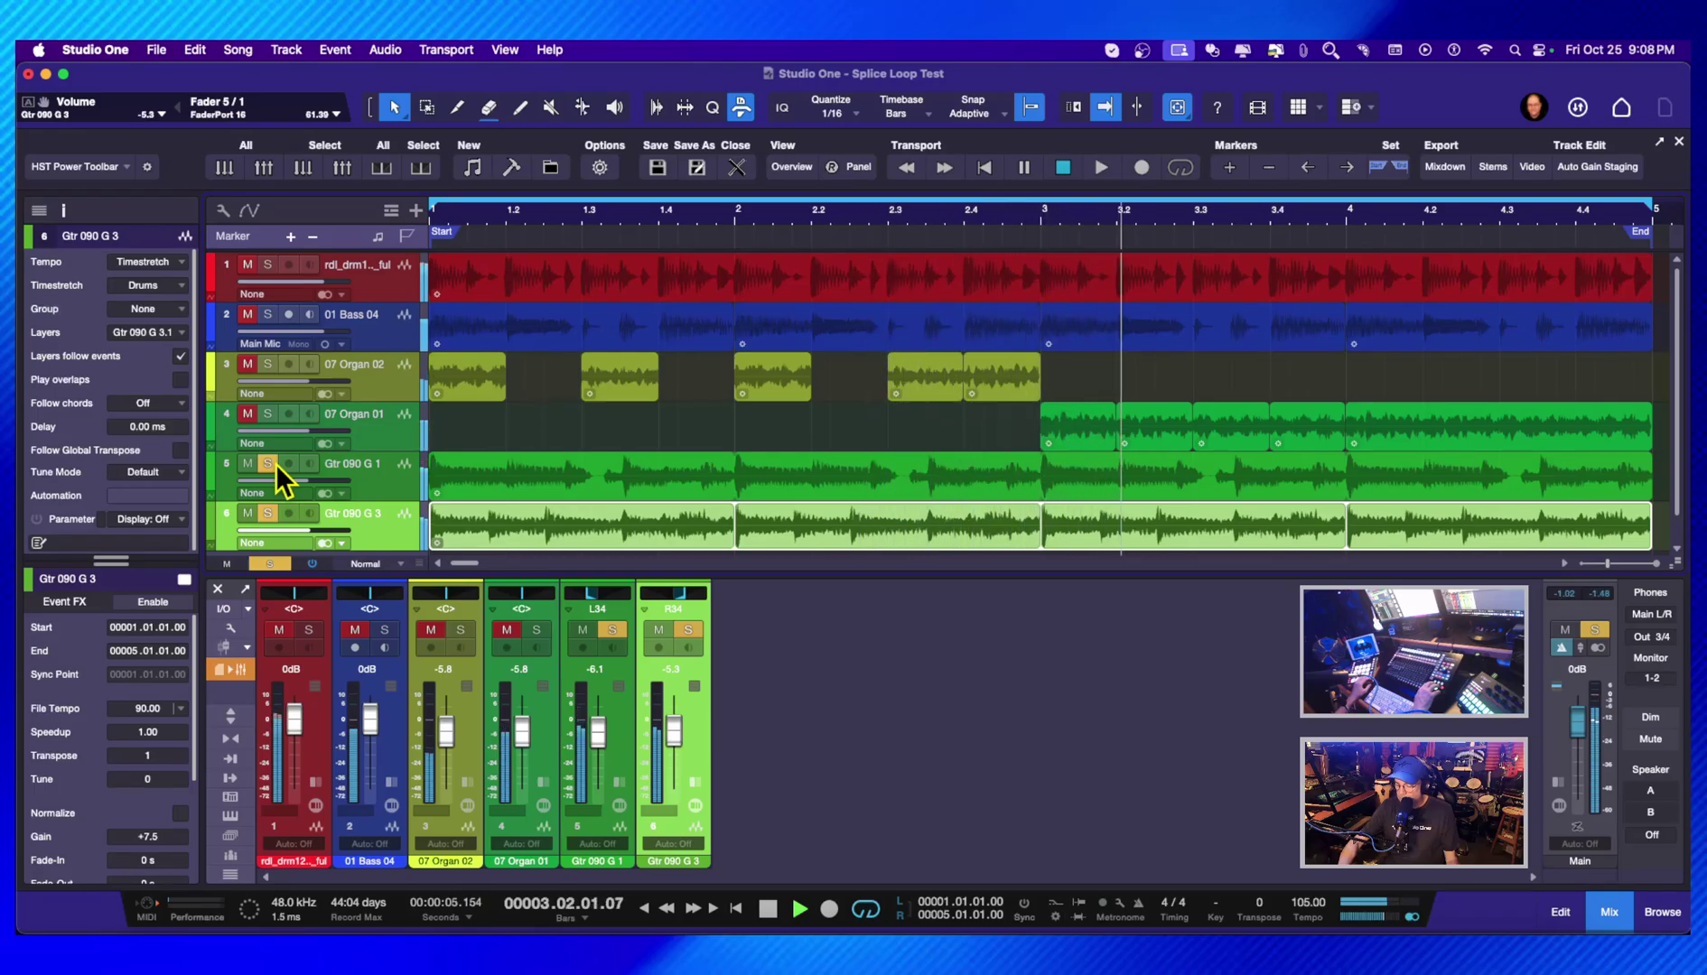
key(space)
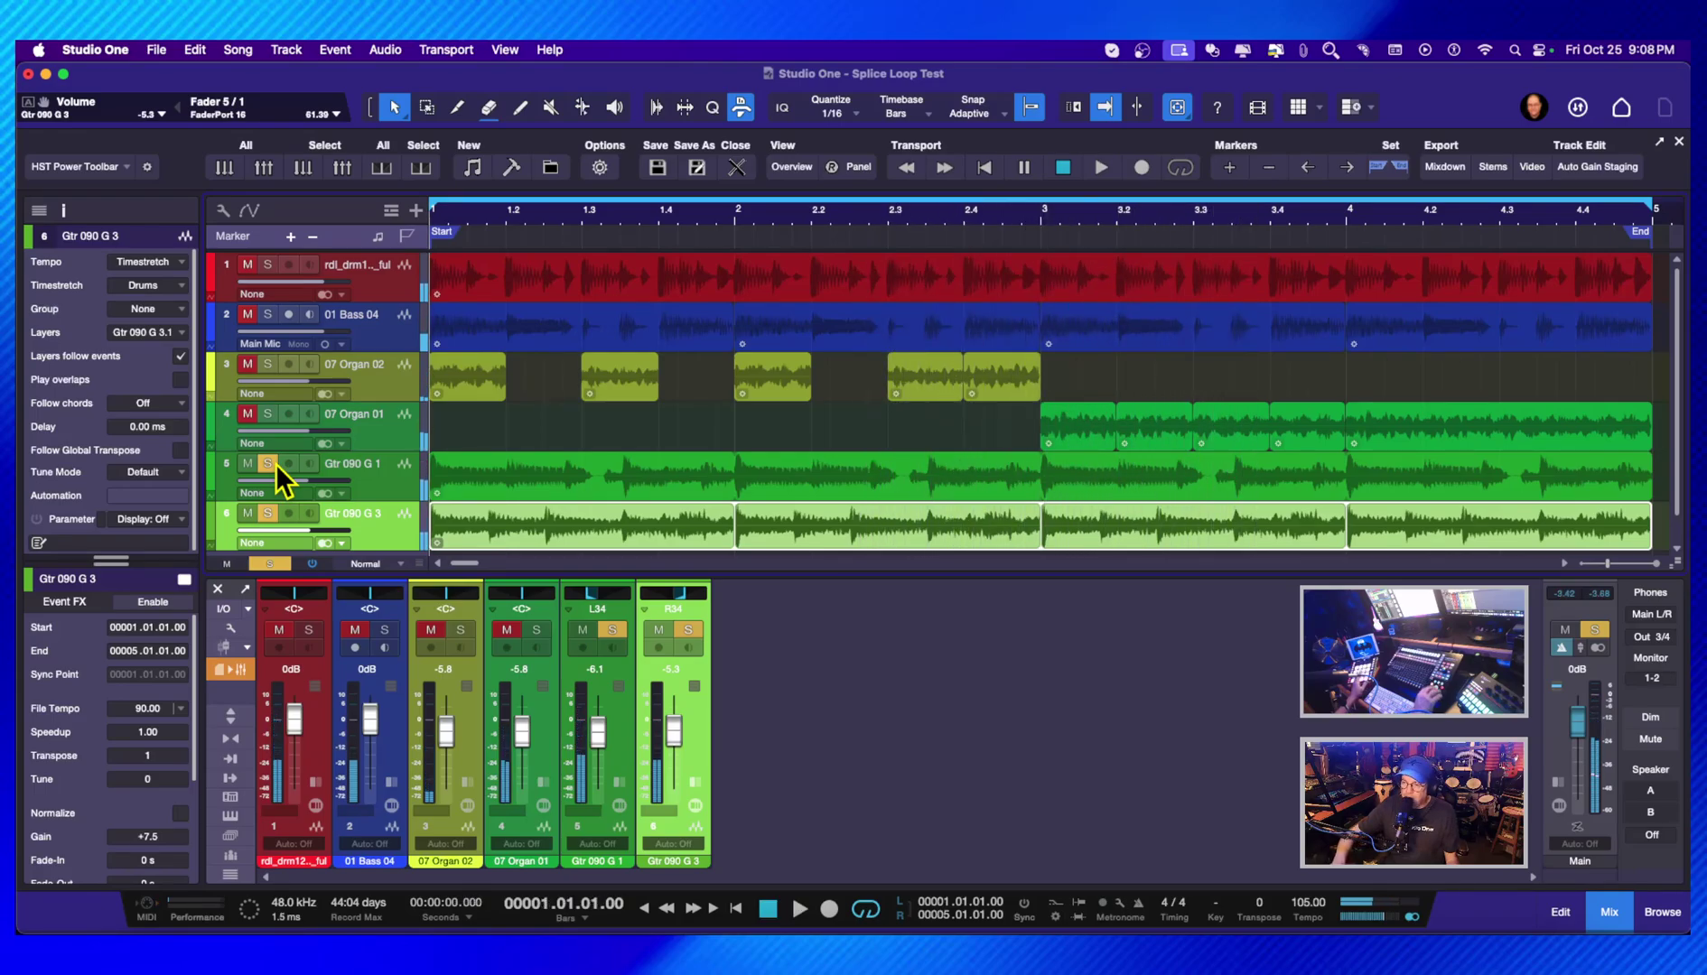
- Clear all solos and play the full mix to balance both guitars around -10 dB
click(270, 563)
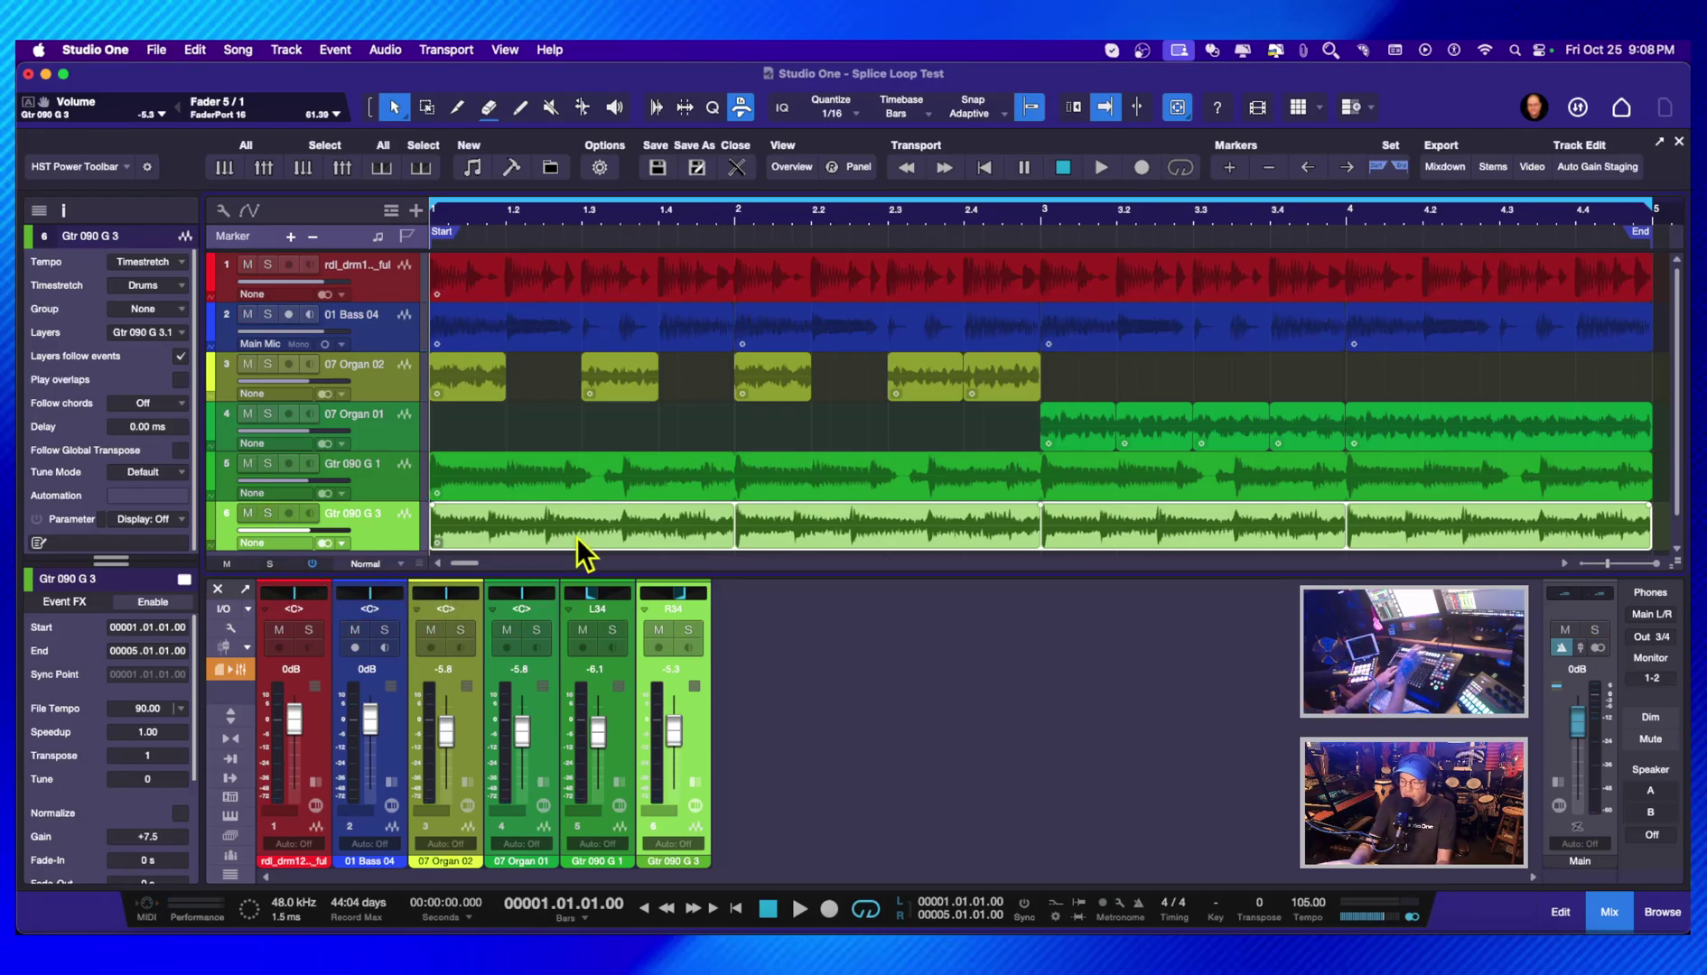
key(space)
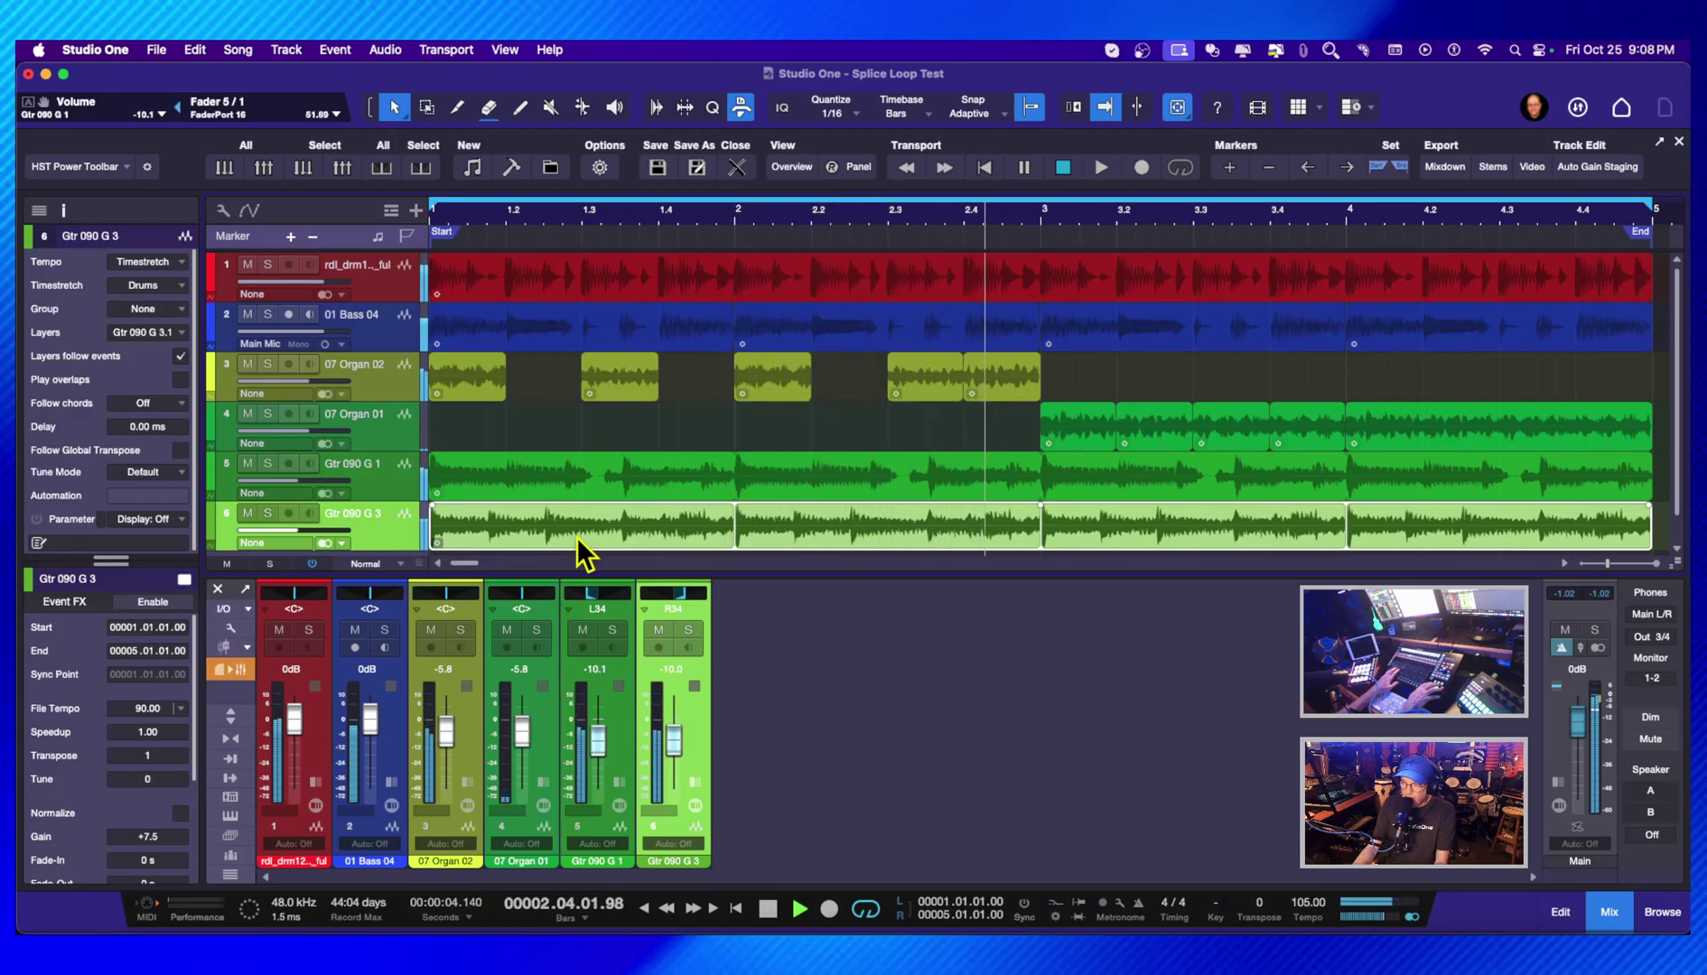
key(space)
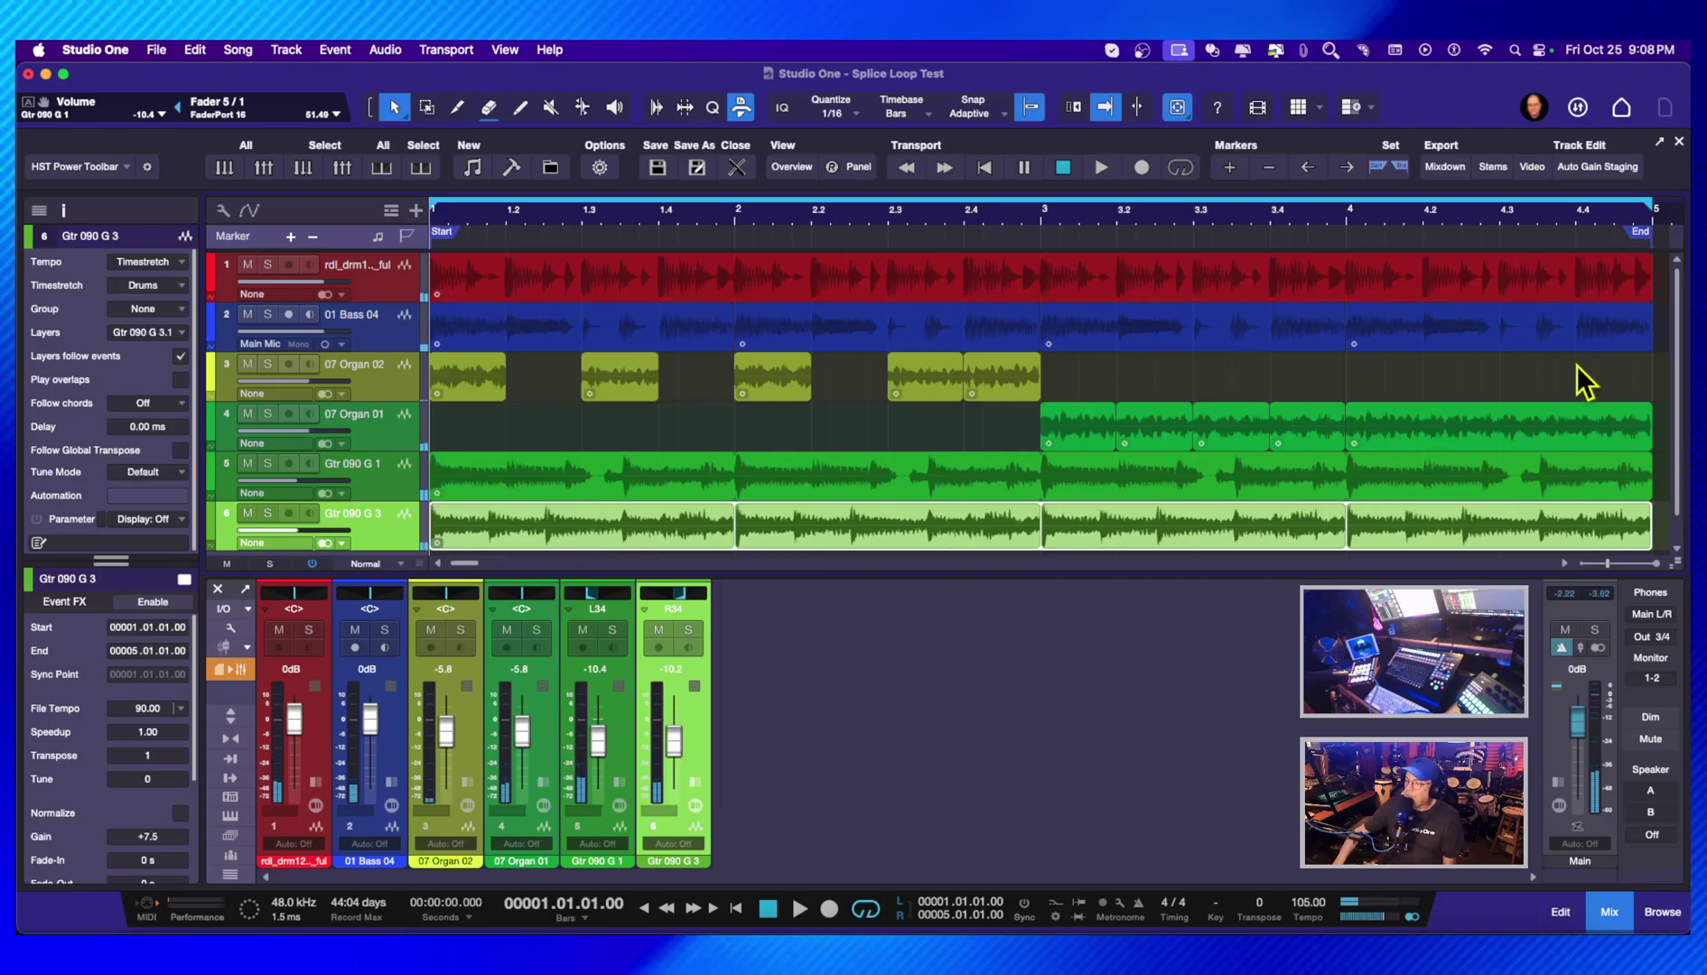
click(988, 382)
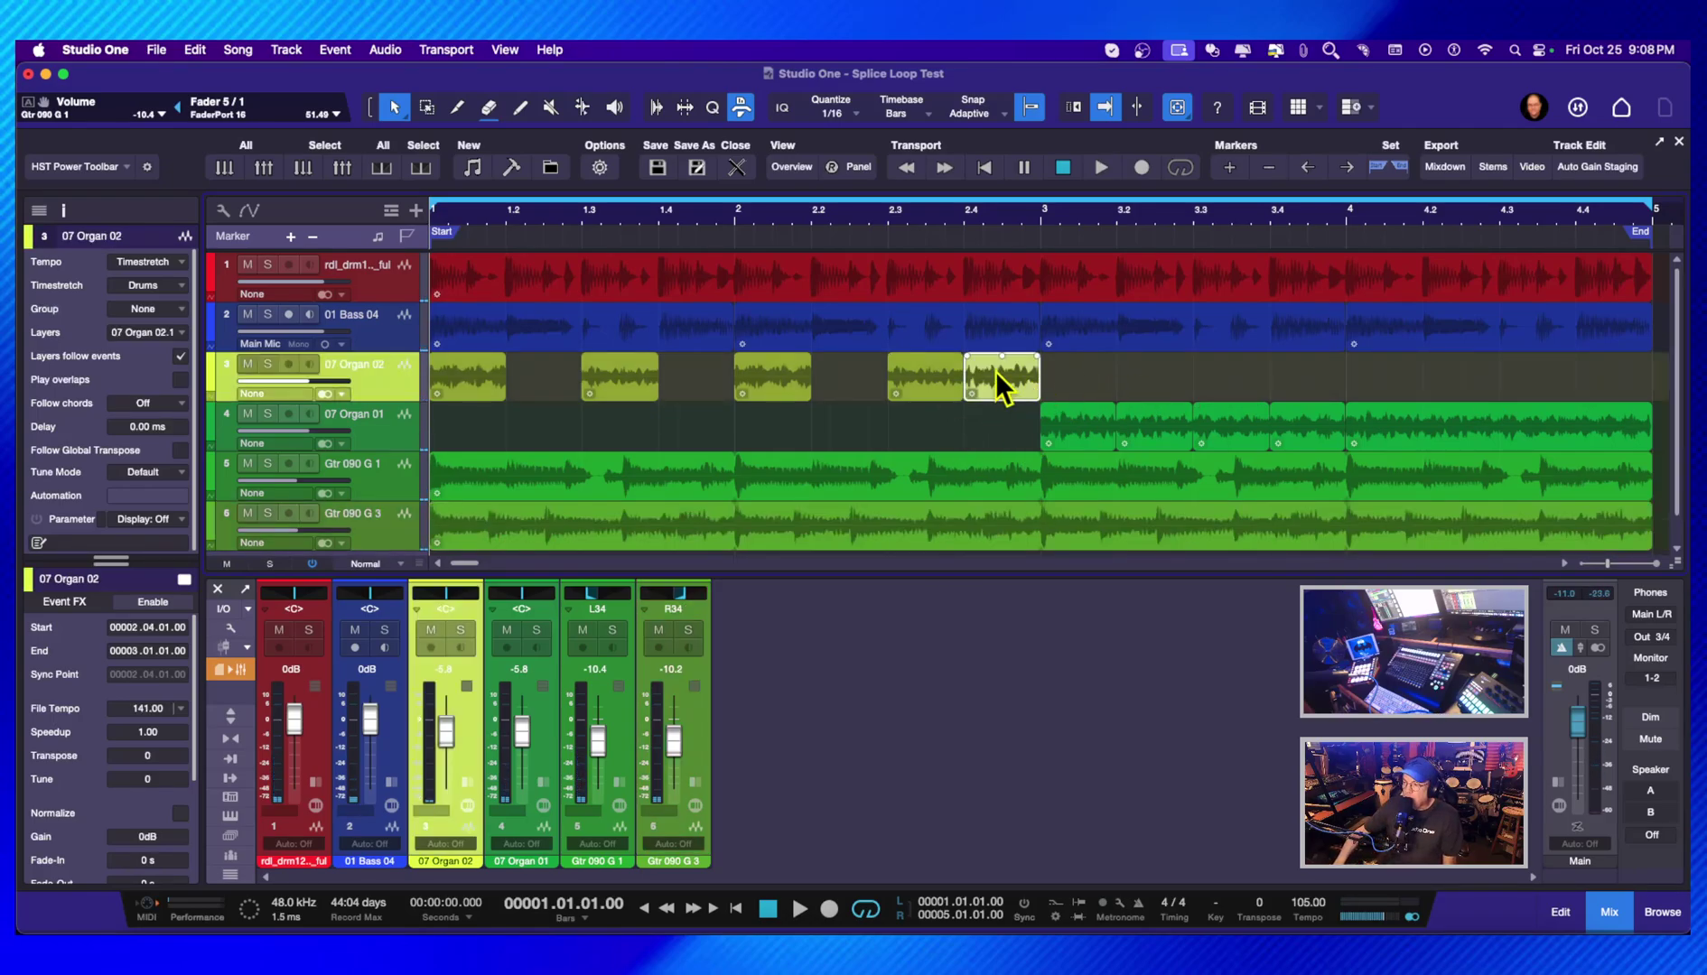
click(901, 479)
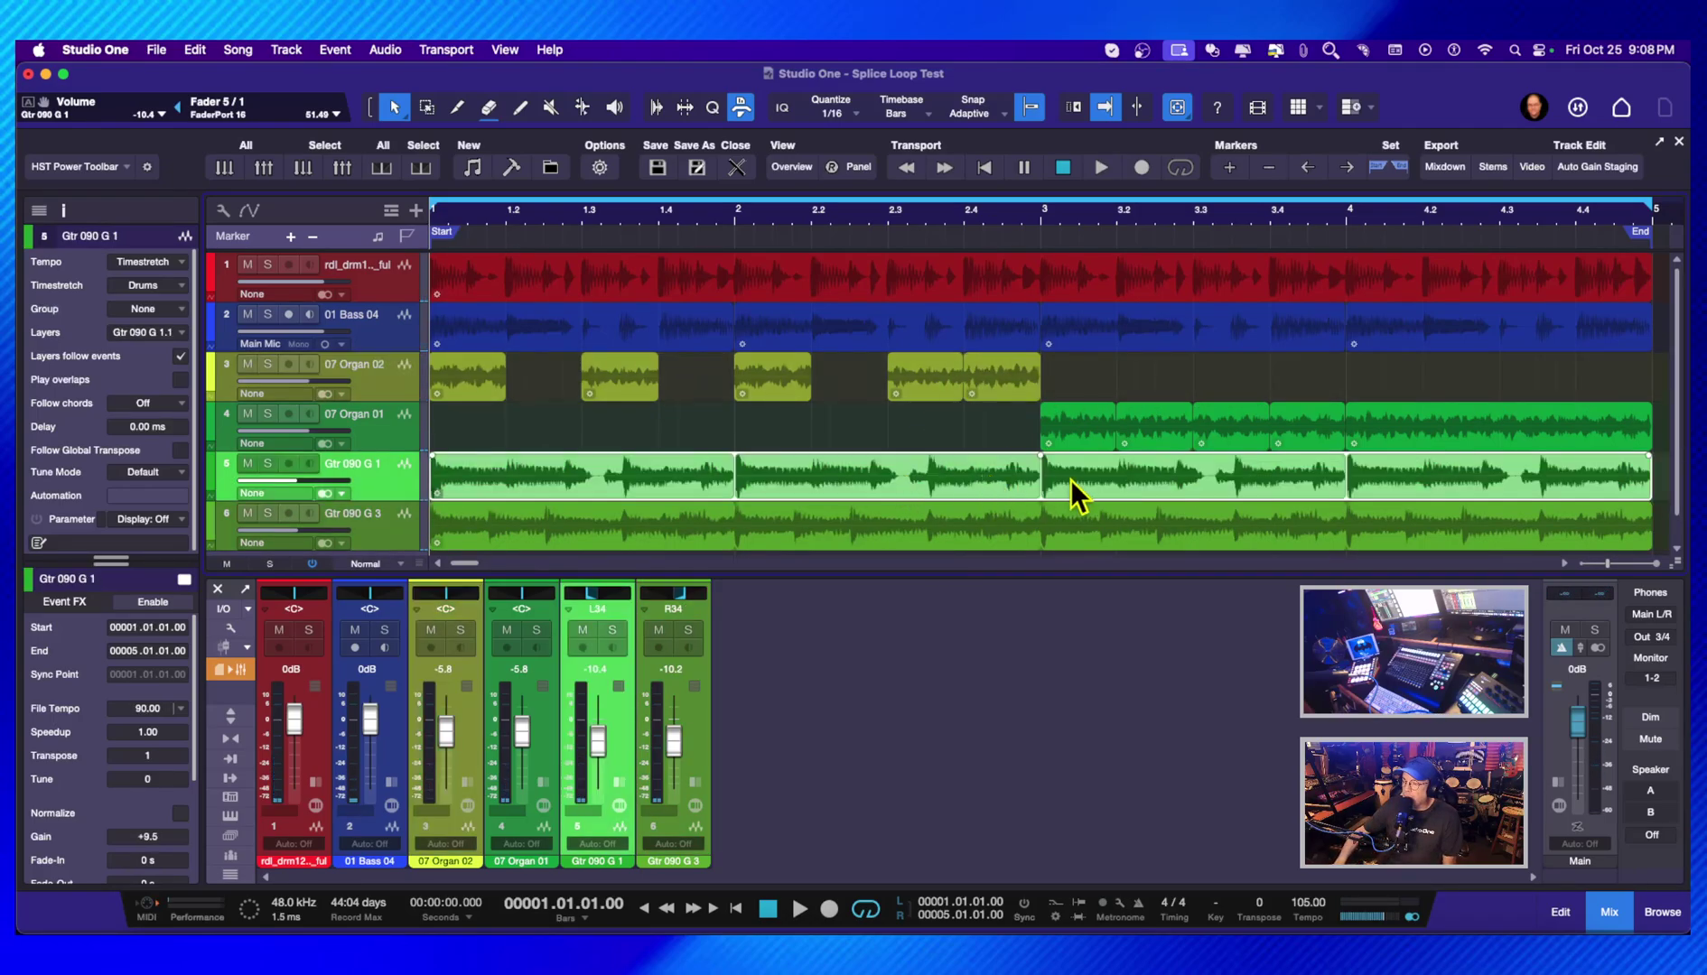
right_click(665, 475)
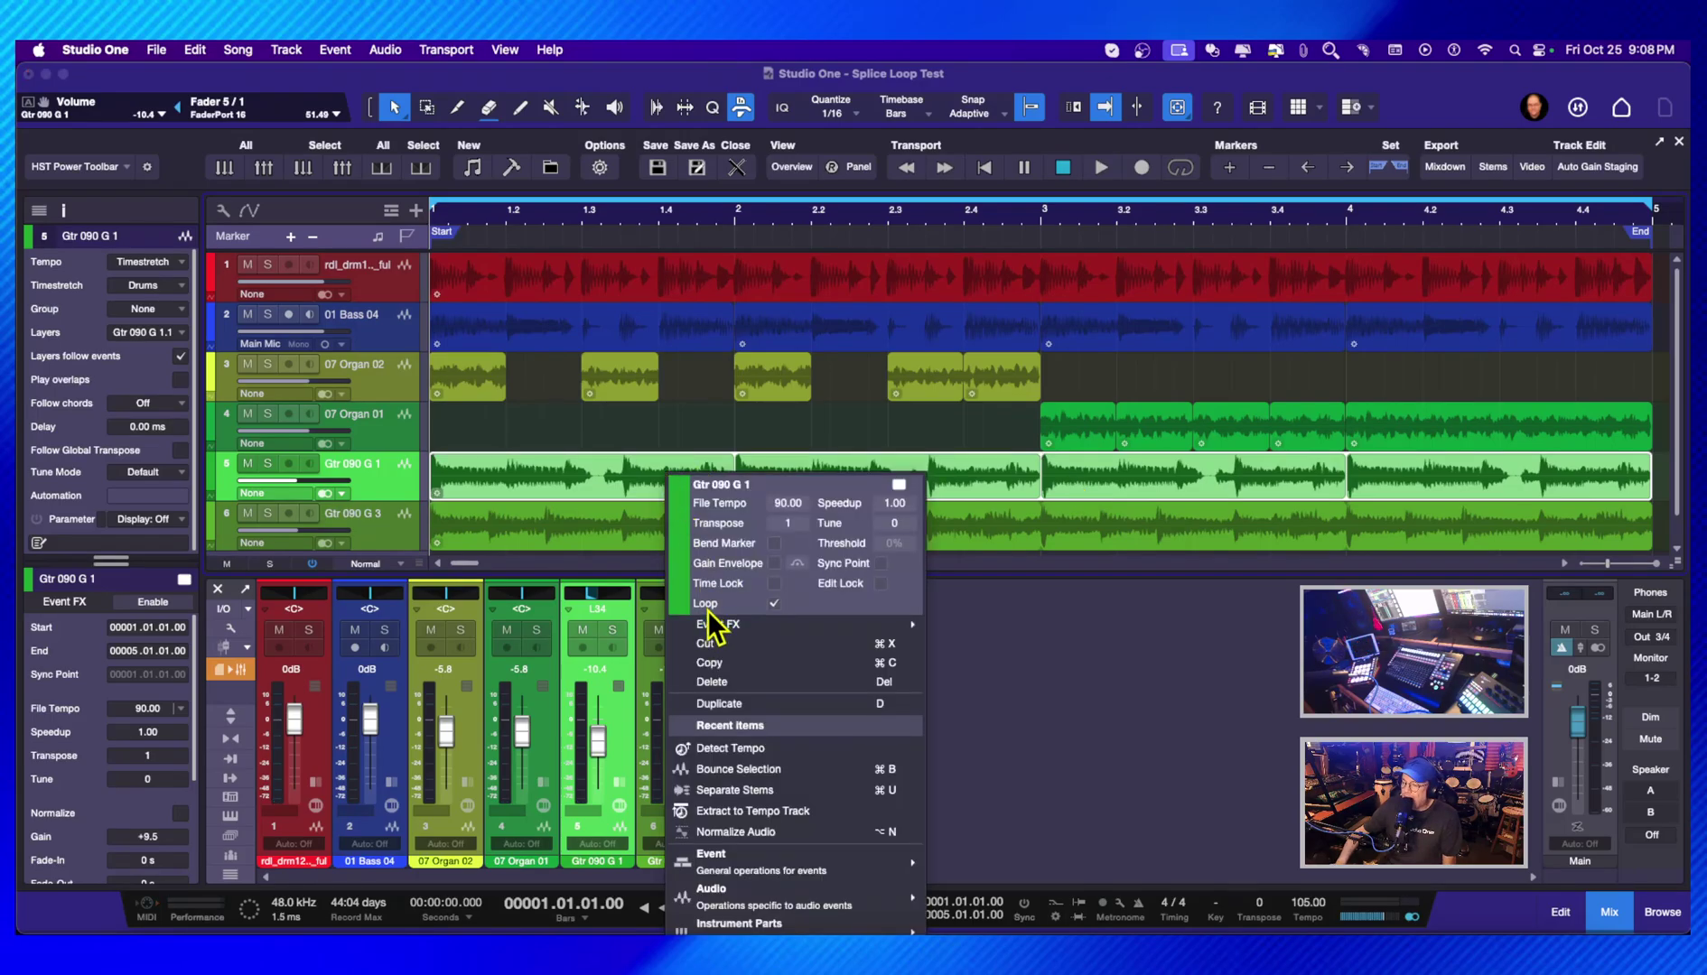
click(1079, 529)
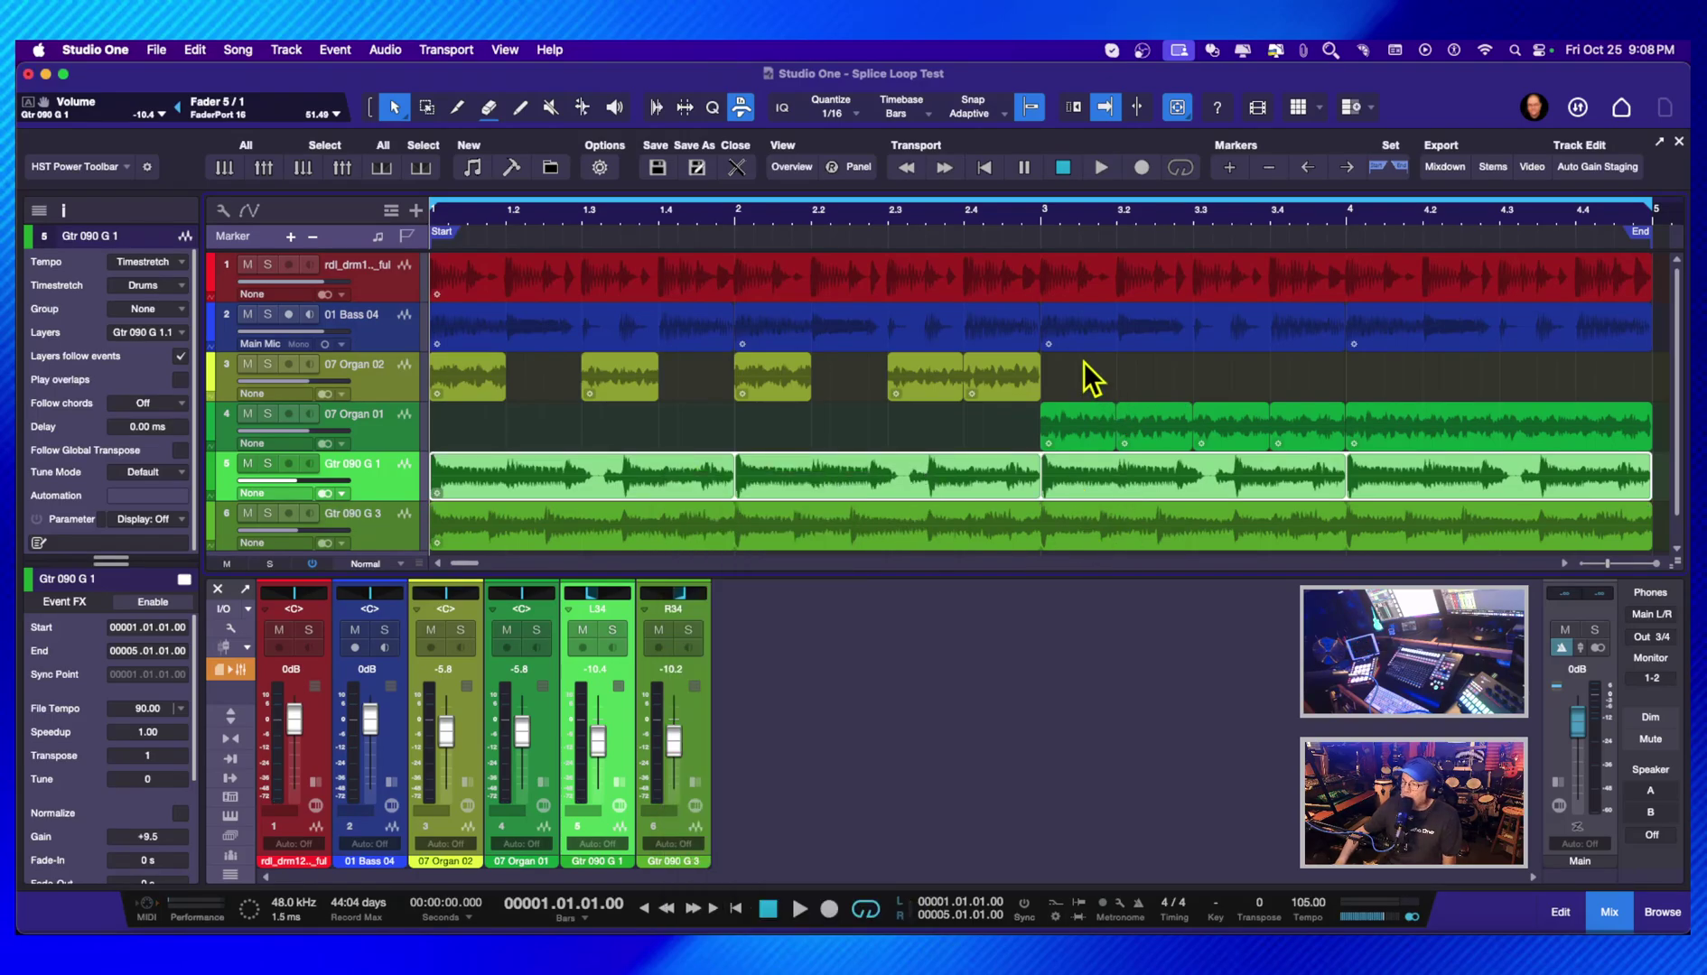
click(1023, 380)
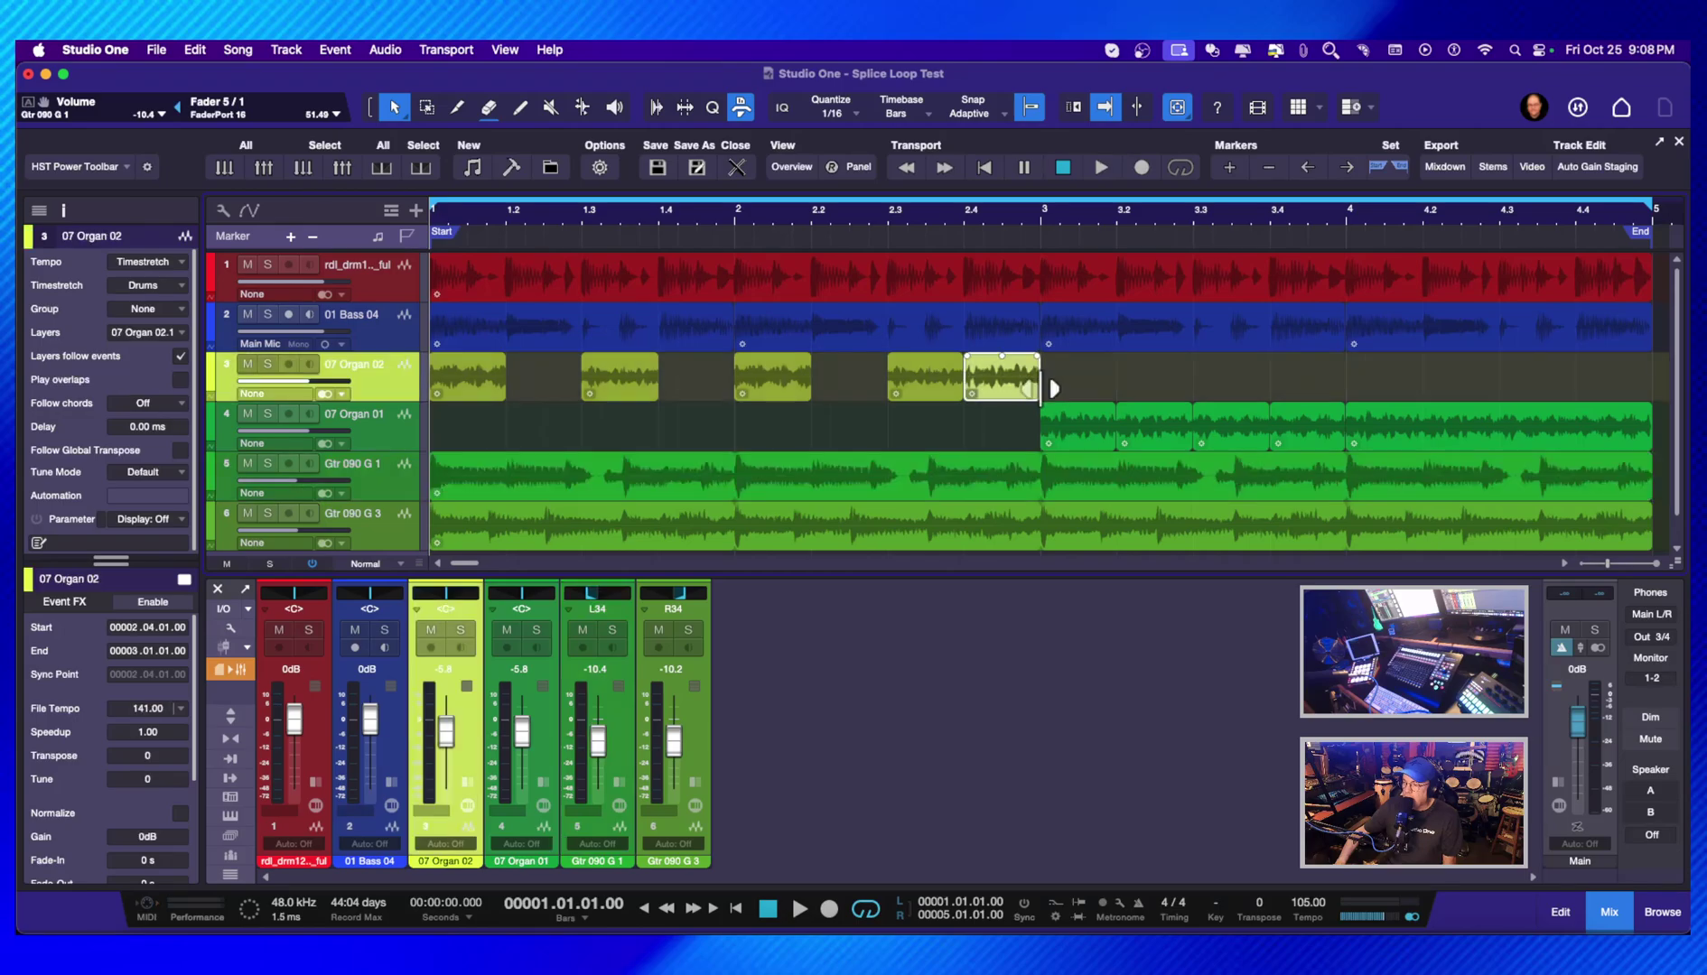
mouse_move(1040, 397)
mouse_down()
mouse_move(1200, 400)
mouse_move(1040, 398)
mouse_up()
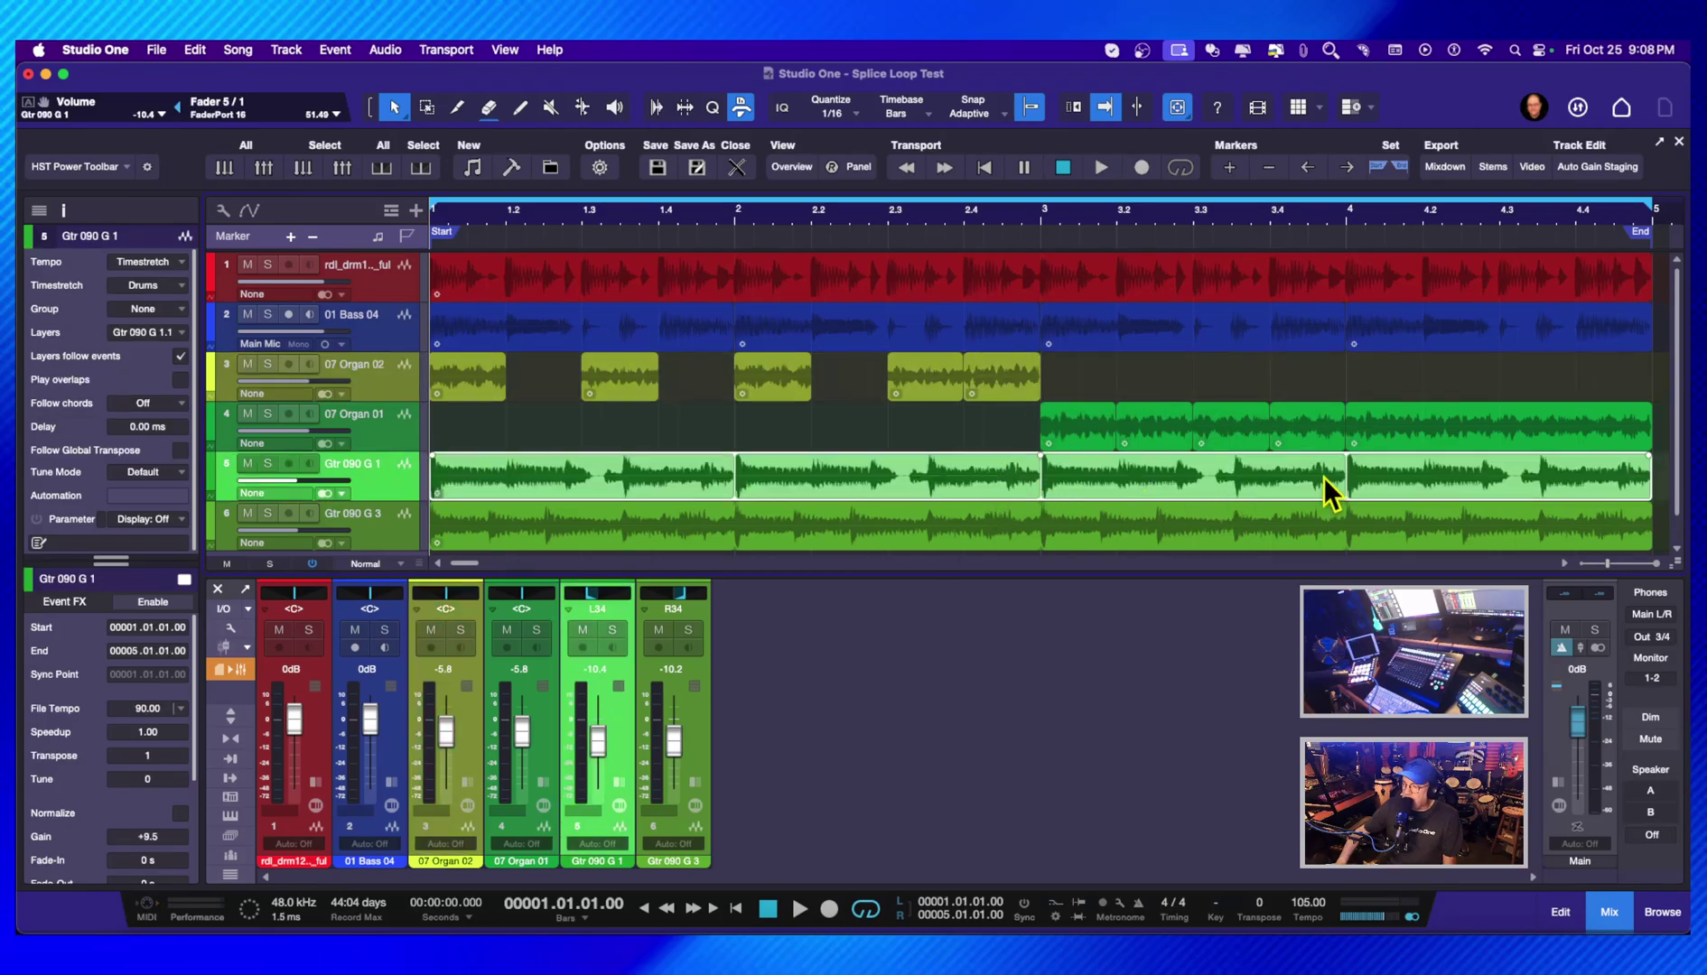
click(1335, 527)
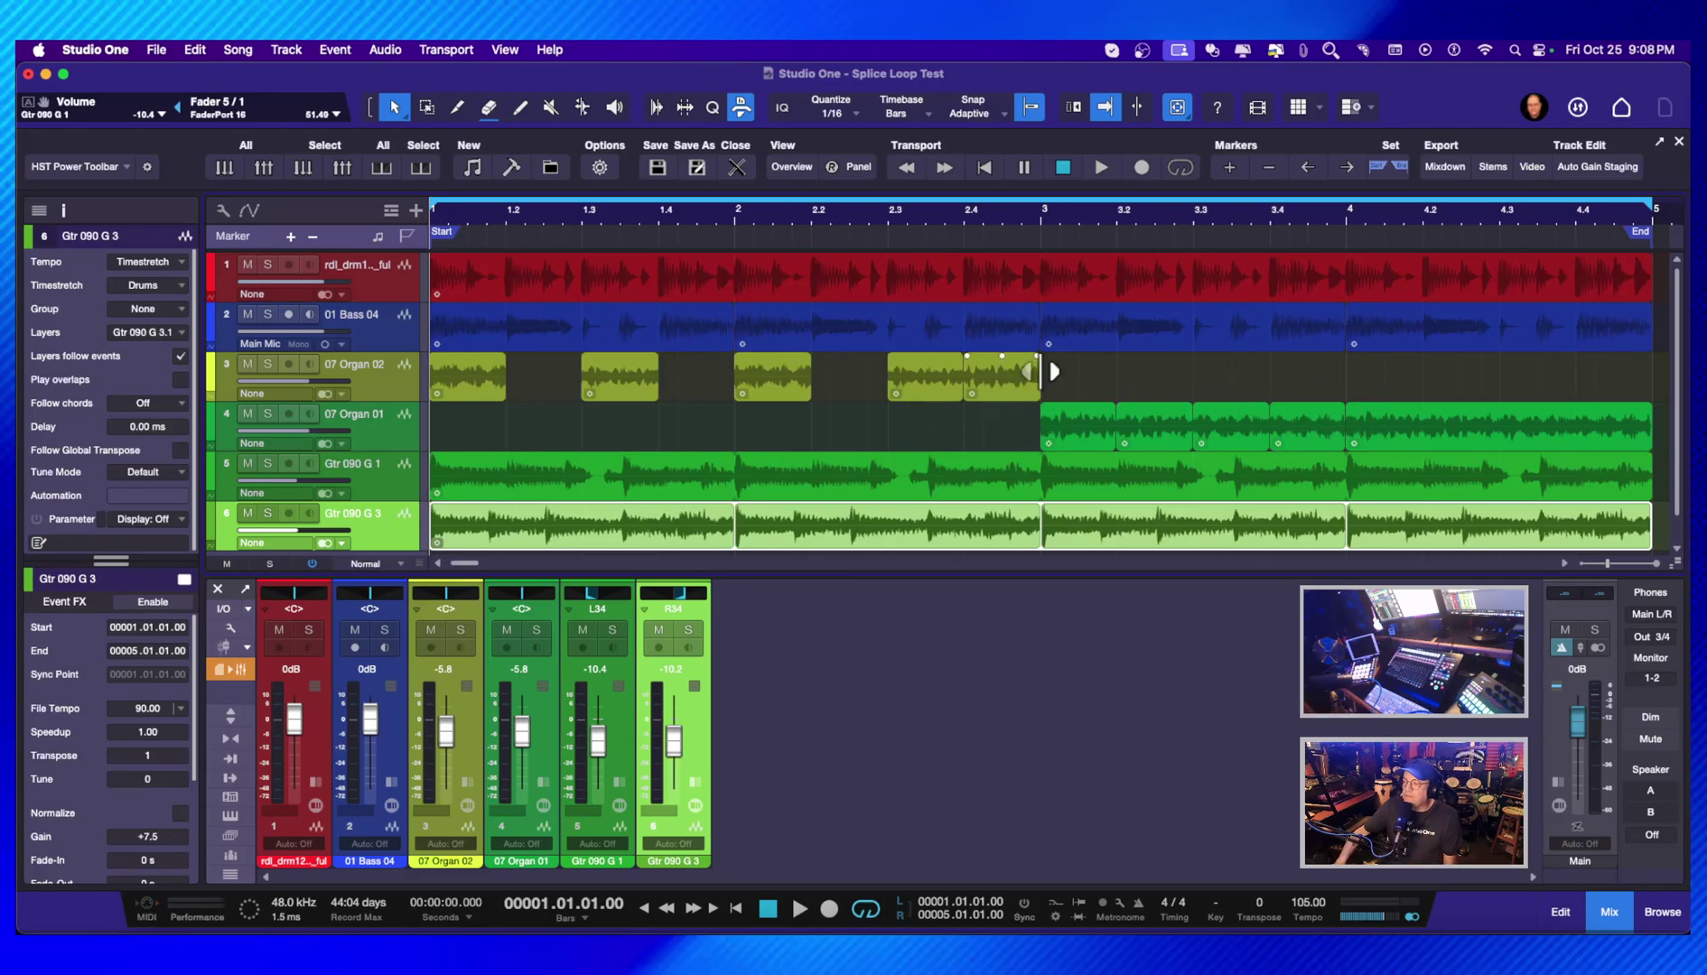
- Split the Gtr 090 G 1 loop with the Paint tool and erase the part from bar 2.3 to bar 3
right_click(814, 468)
click(1008, 503)
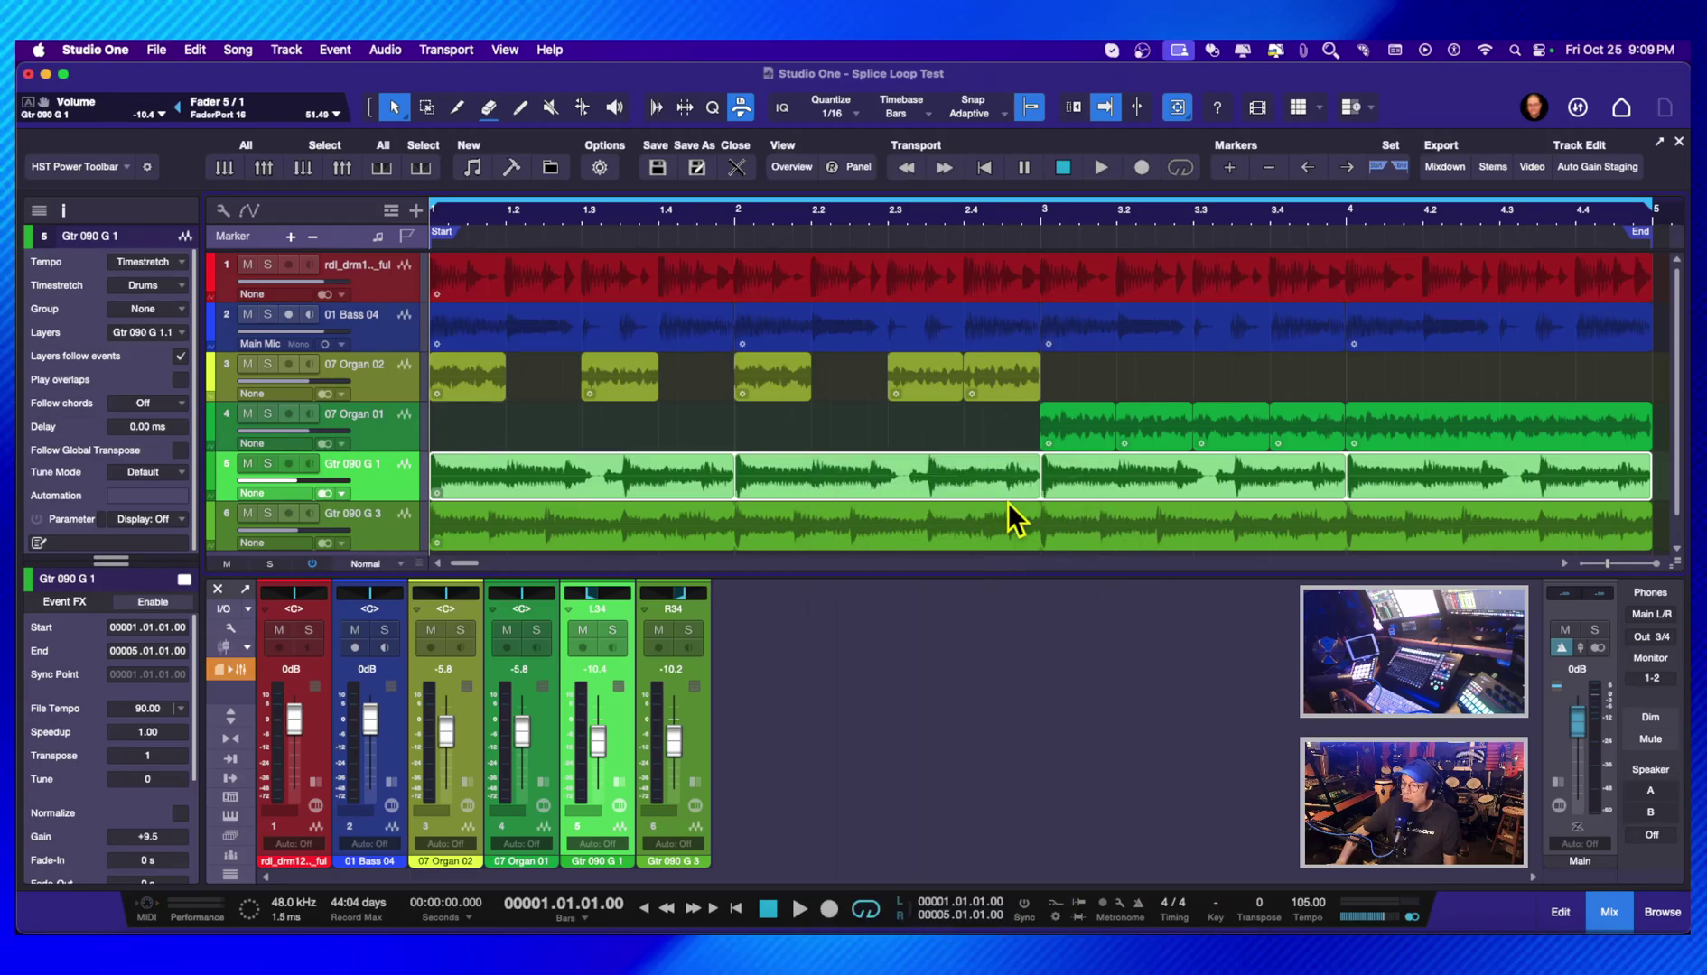
click(457, 107)
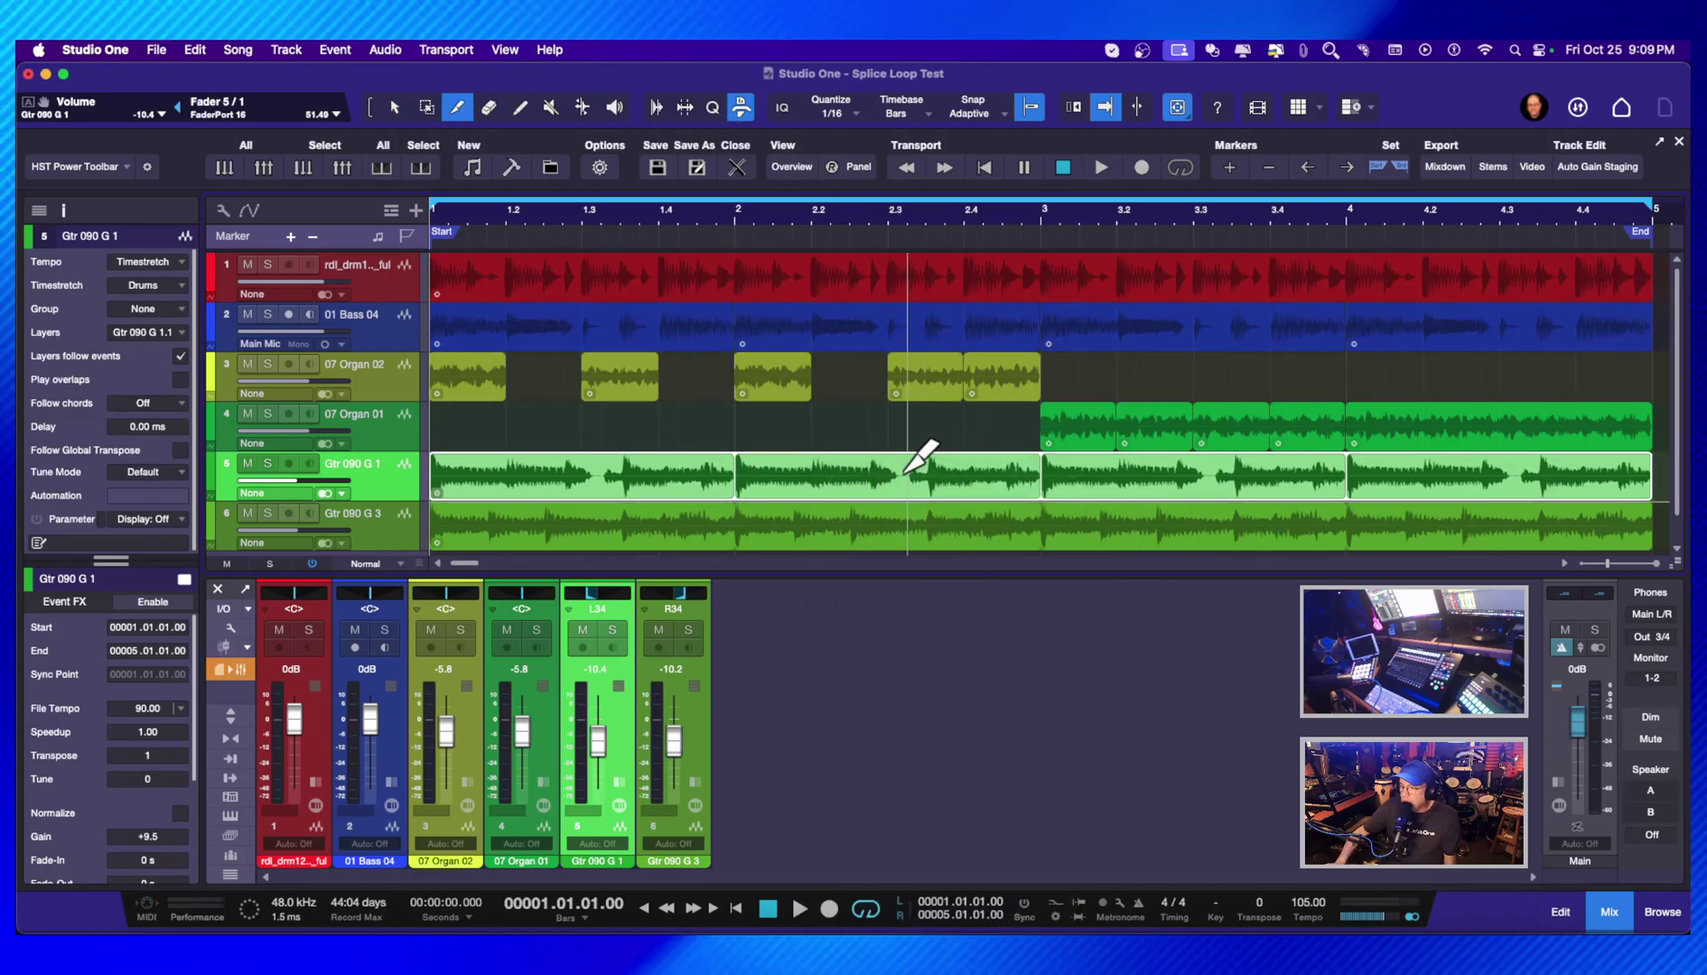
drag(895, 456, 1056, 460)
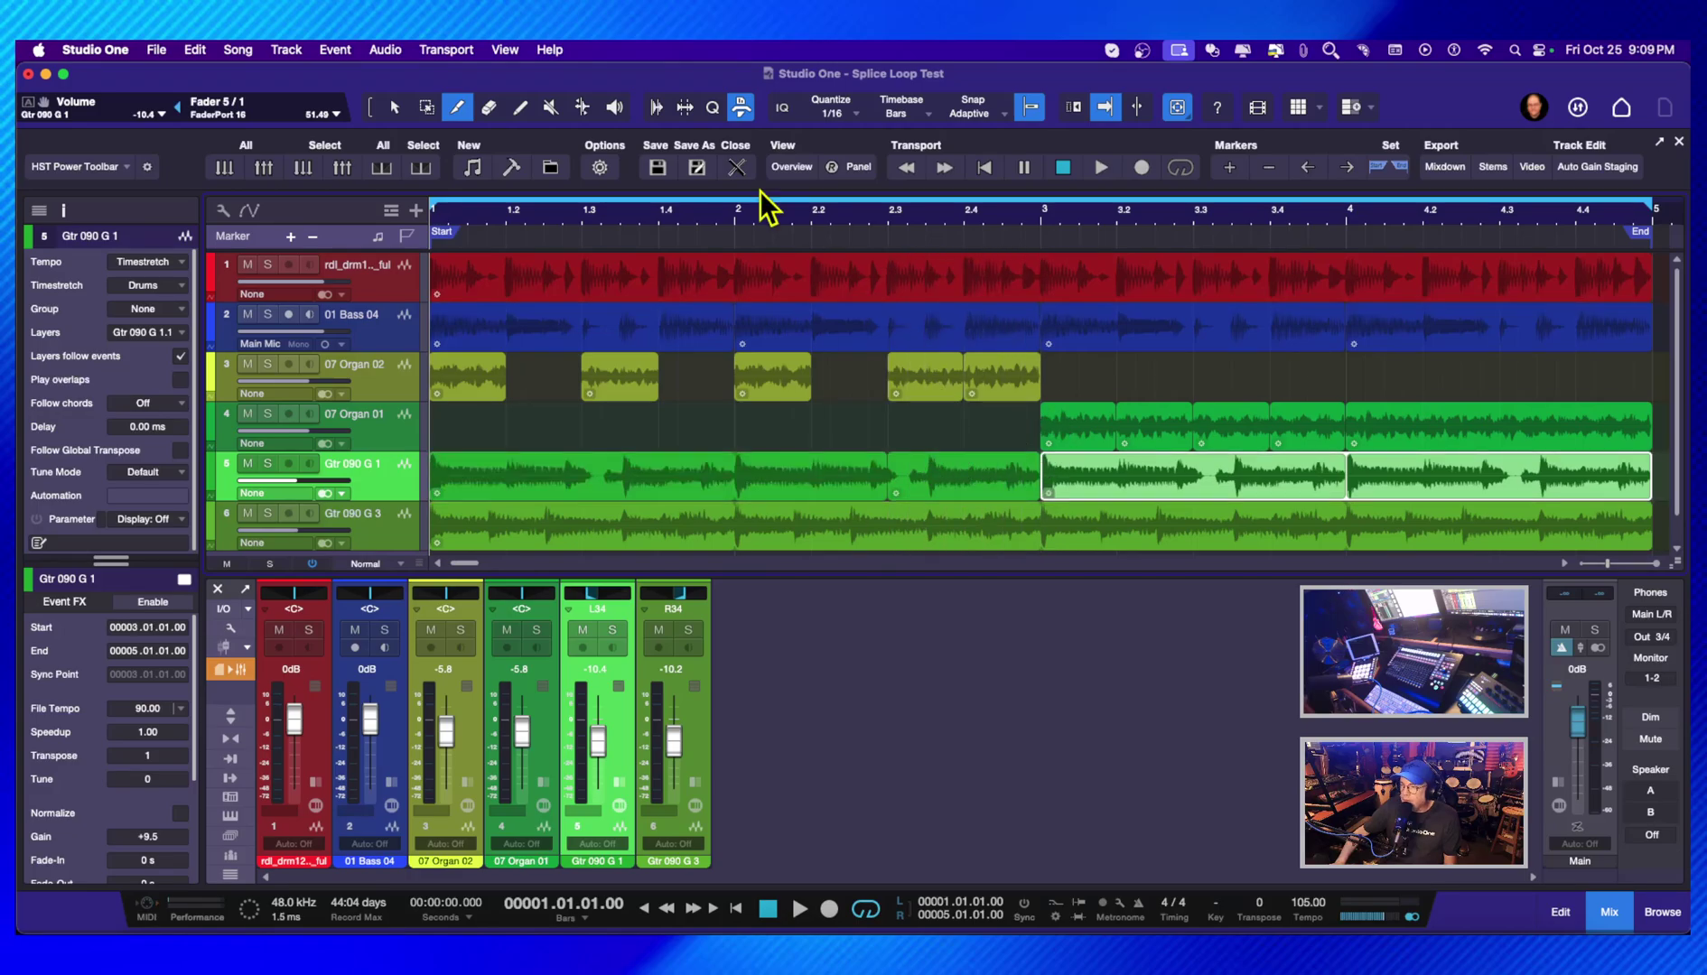
click(489, 107)
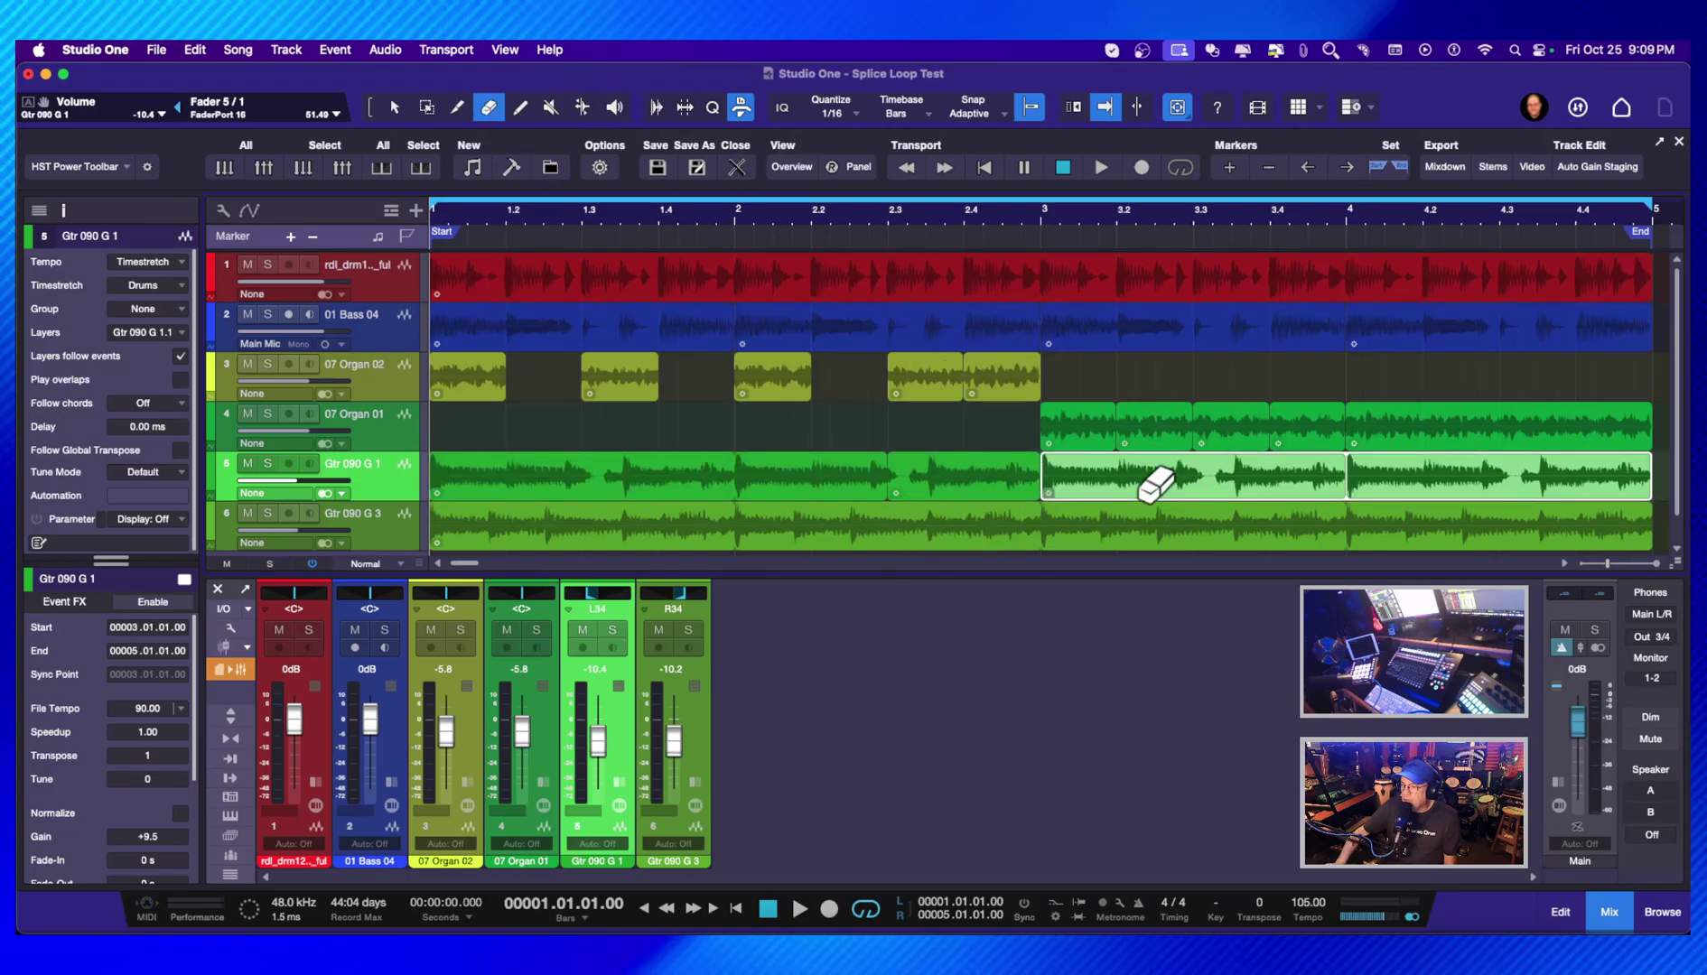
click(977, 469)
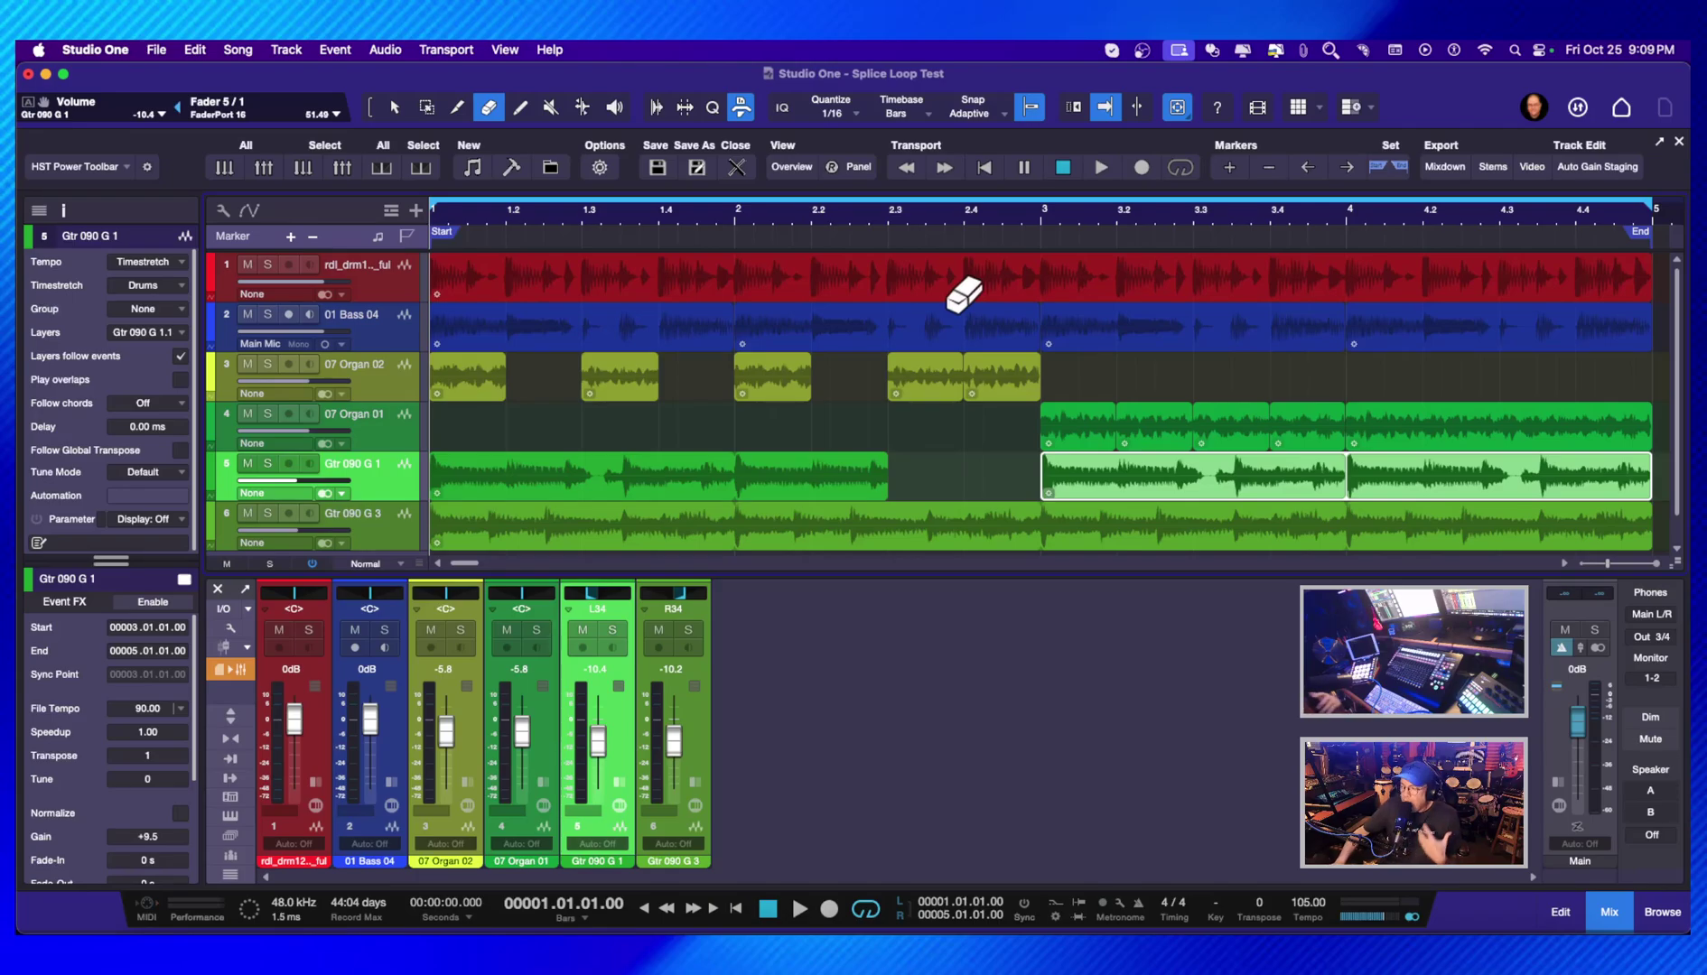
- Return to the Arrow tool and test-drag the last Organ 02 event's end, leaving it at bar 3
right_click(465, 473)
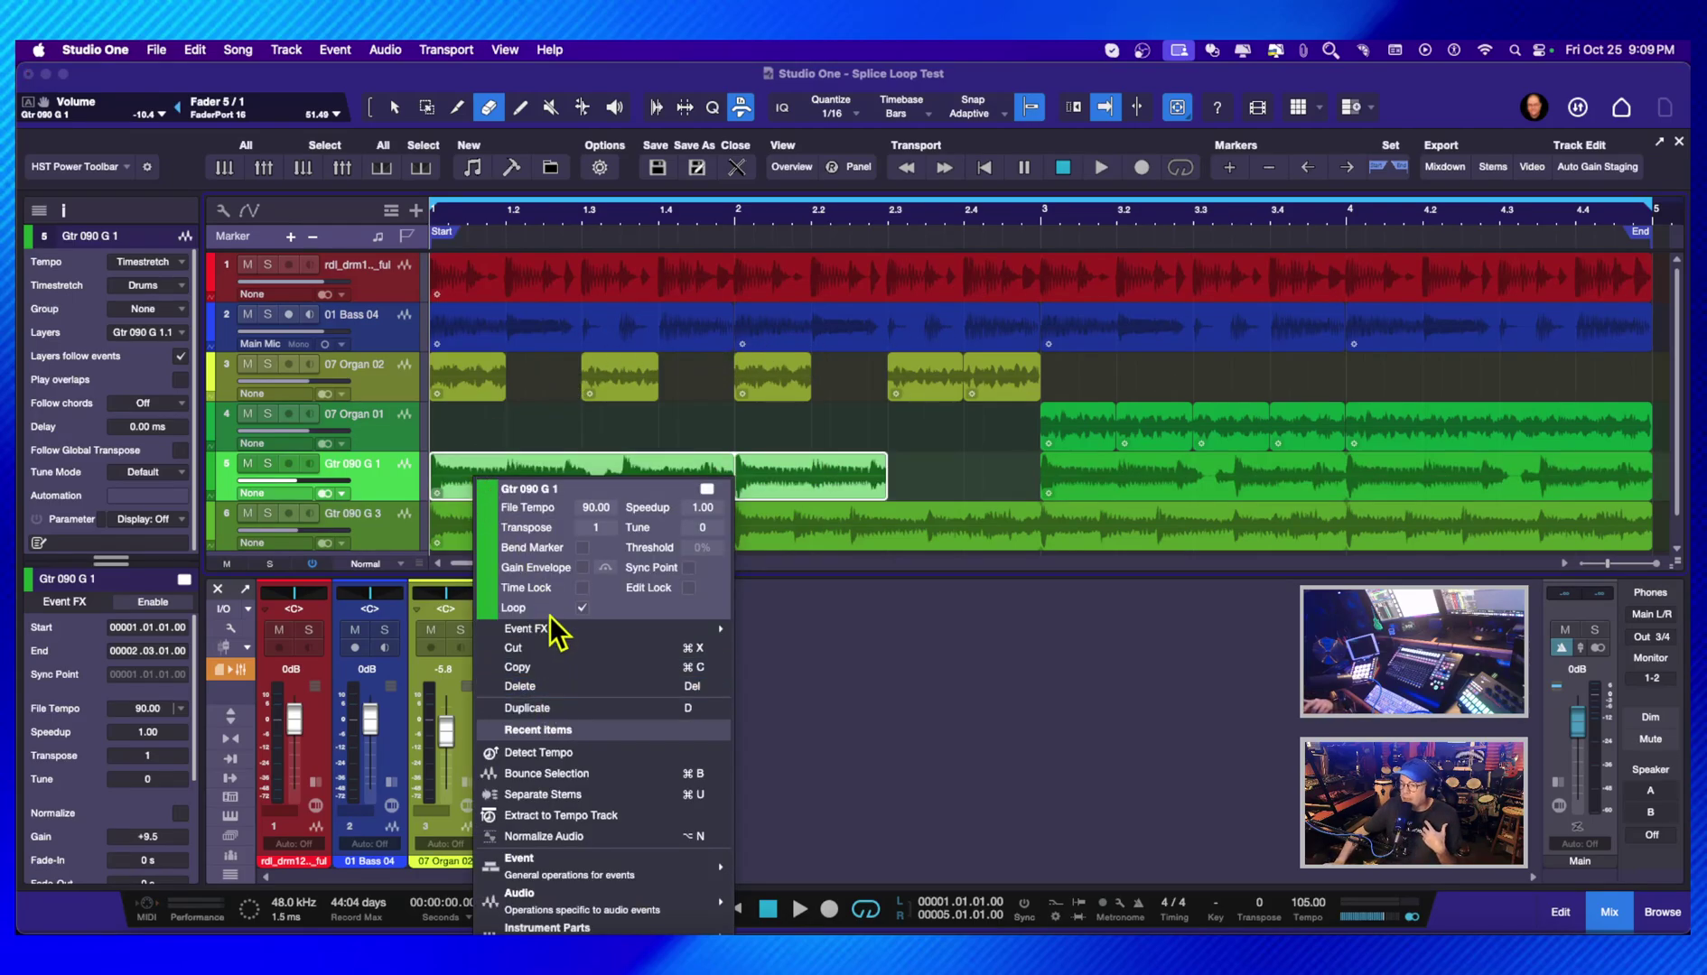
click(934, 616)
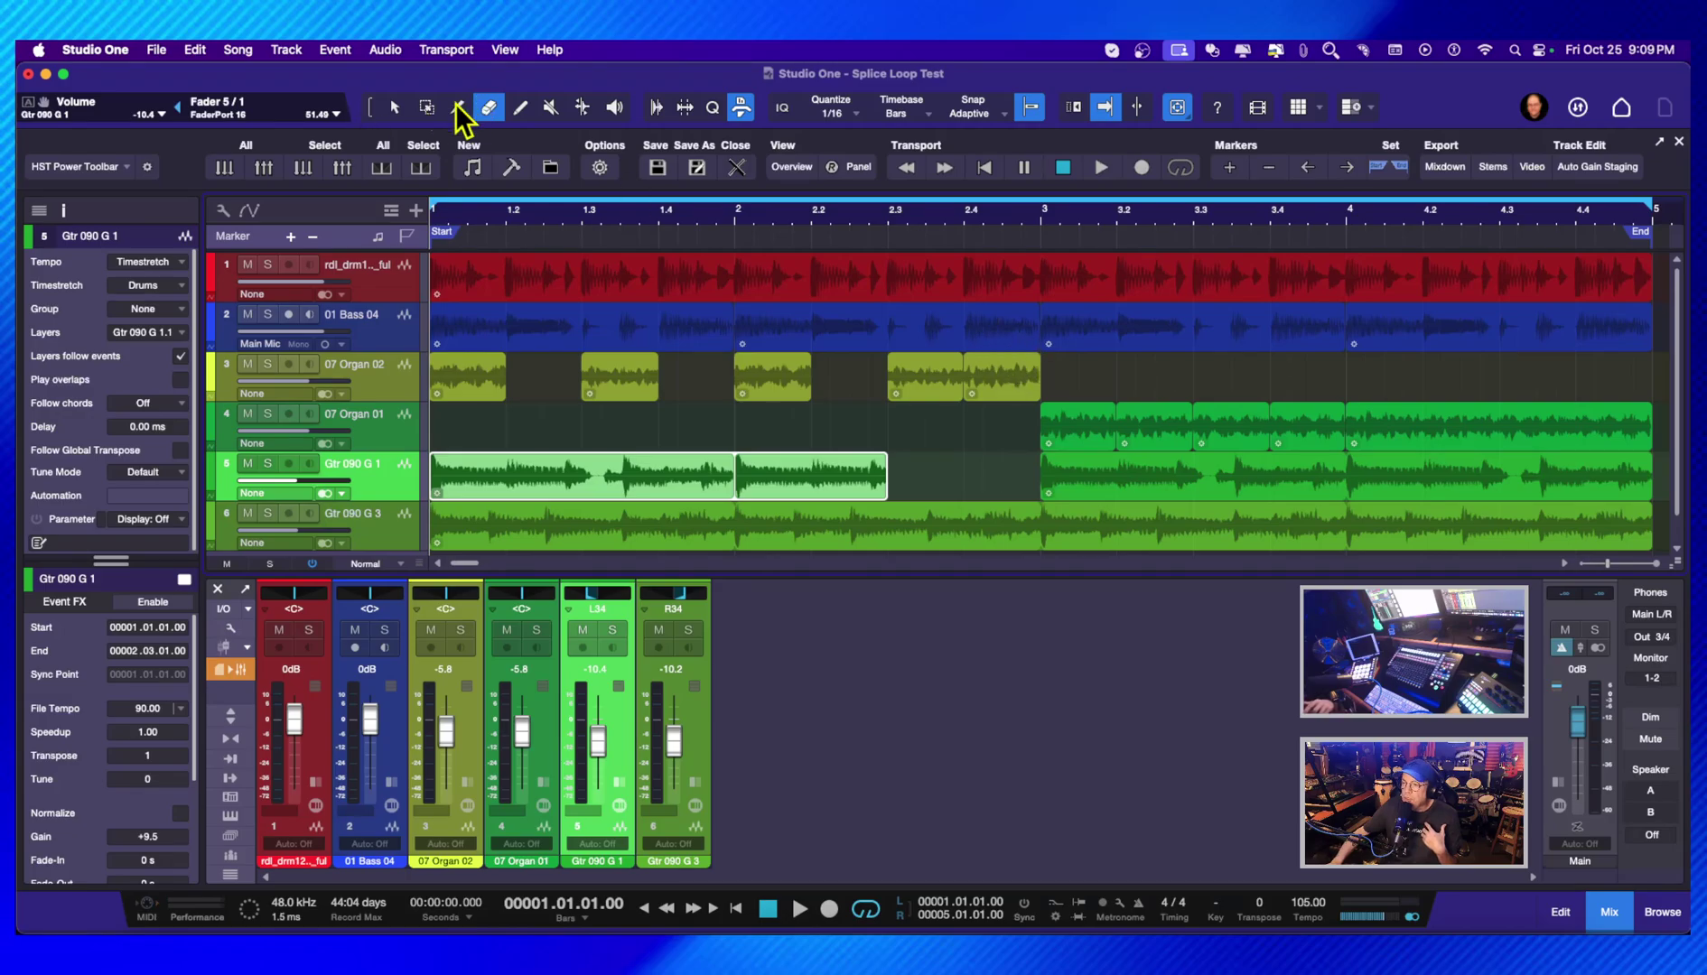
click(394, 107)
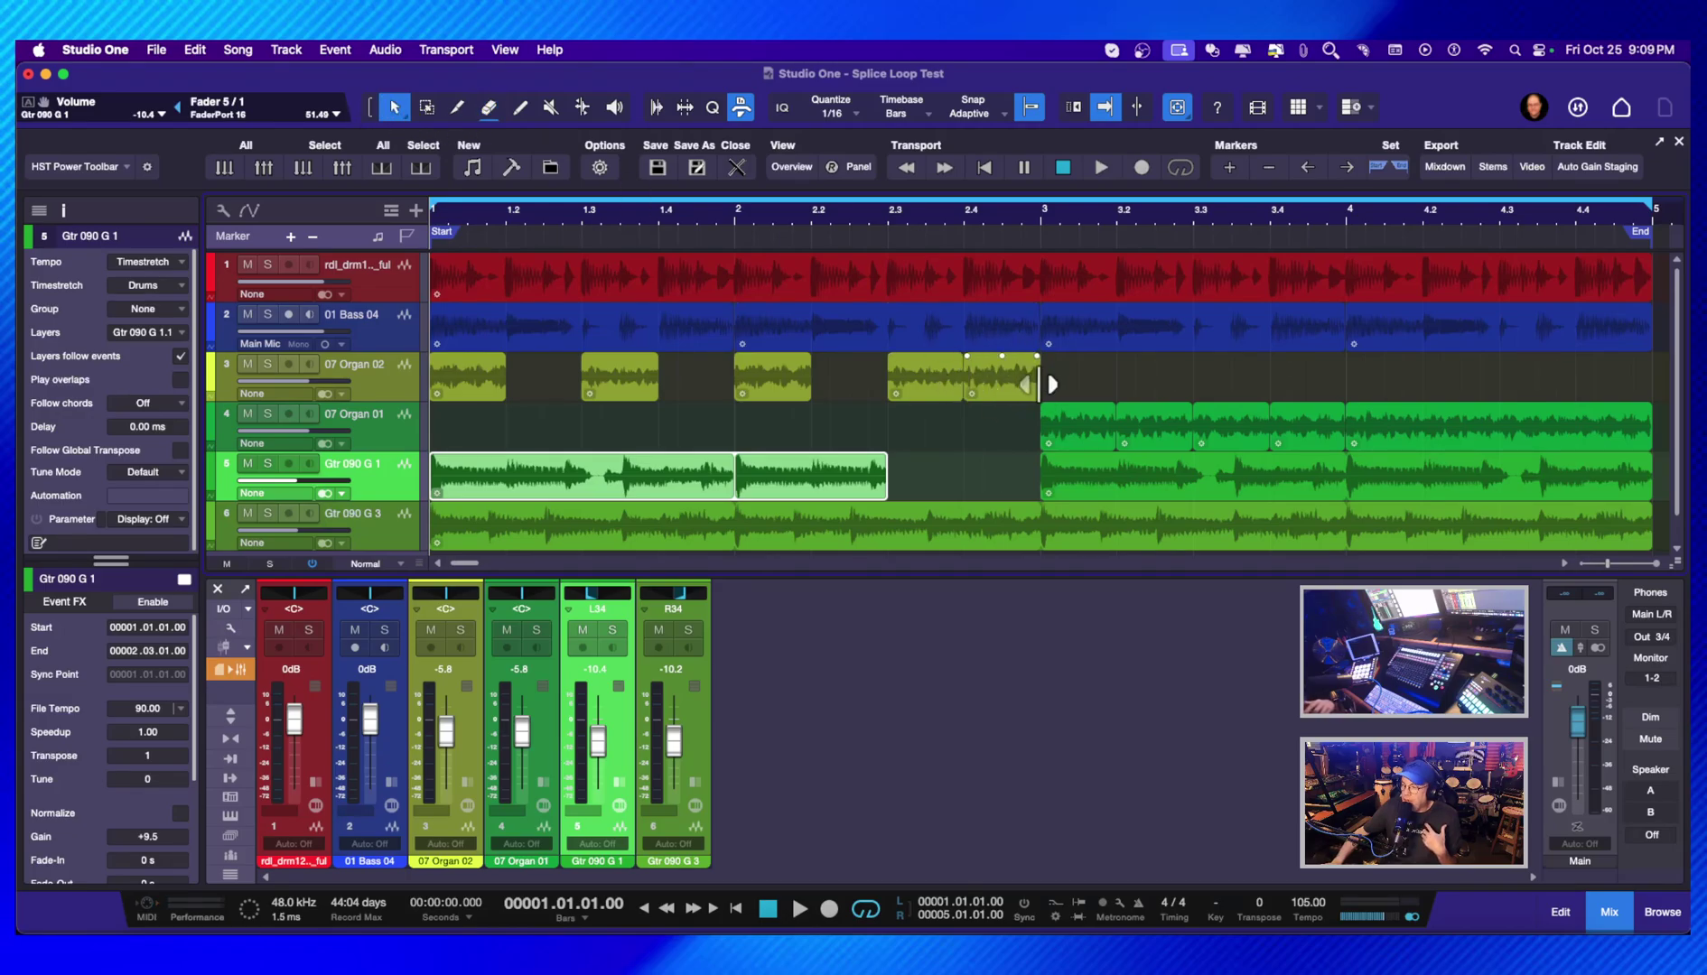
mouse_move(1052, 393)
mouse_down()
mouse_move(1367, 393)
mouse_move(1034, 392)
mouse_up()
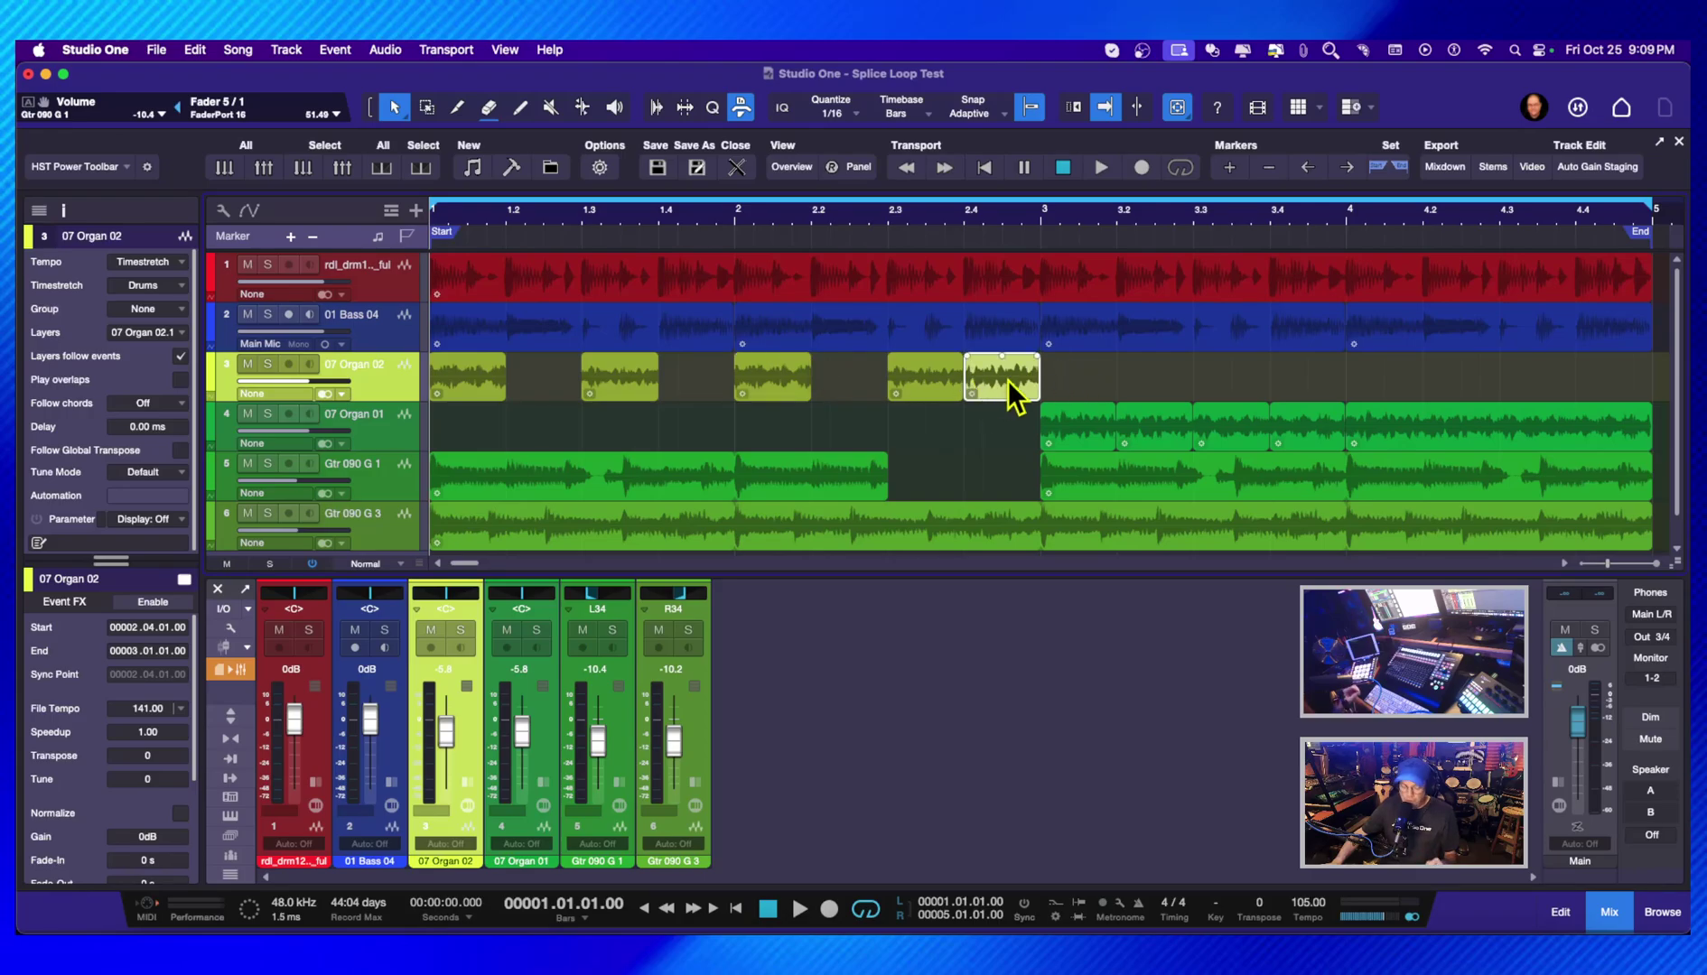
- Duplicate the last Organ 02 event, then remove the copies so the part ends at bar 3
key(d)
key(d)
key(d)
key(d)
key(d)
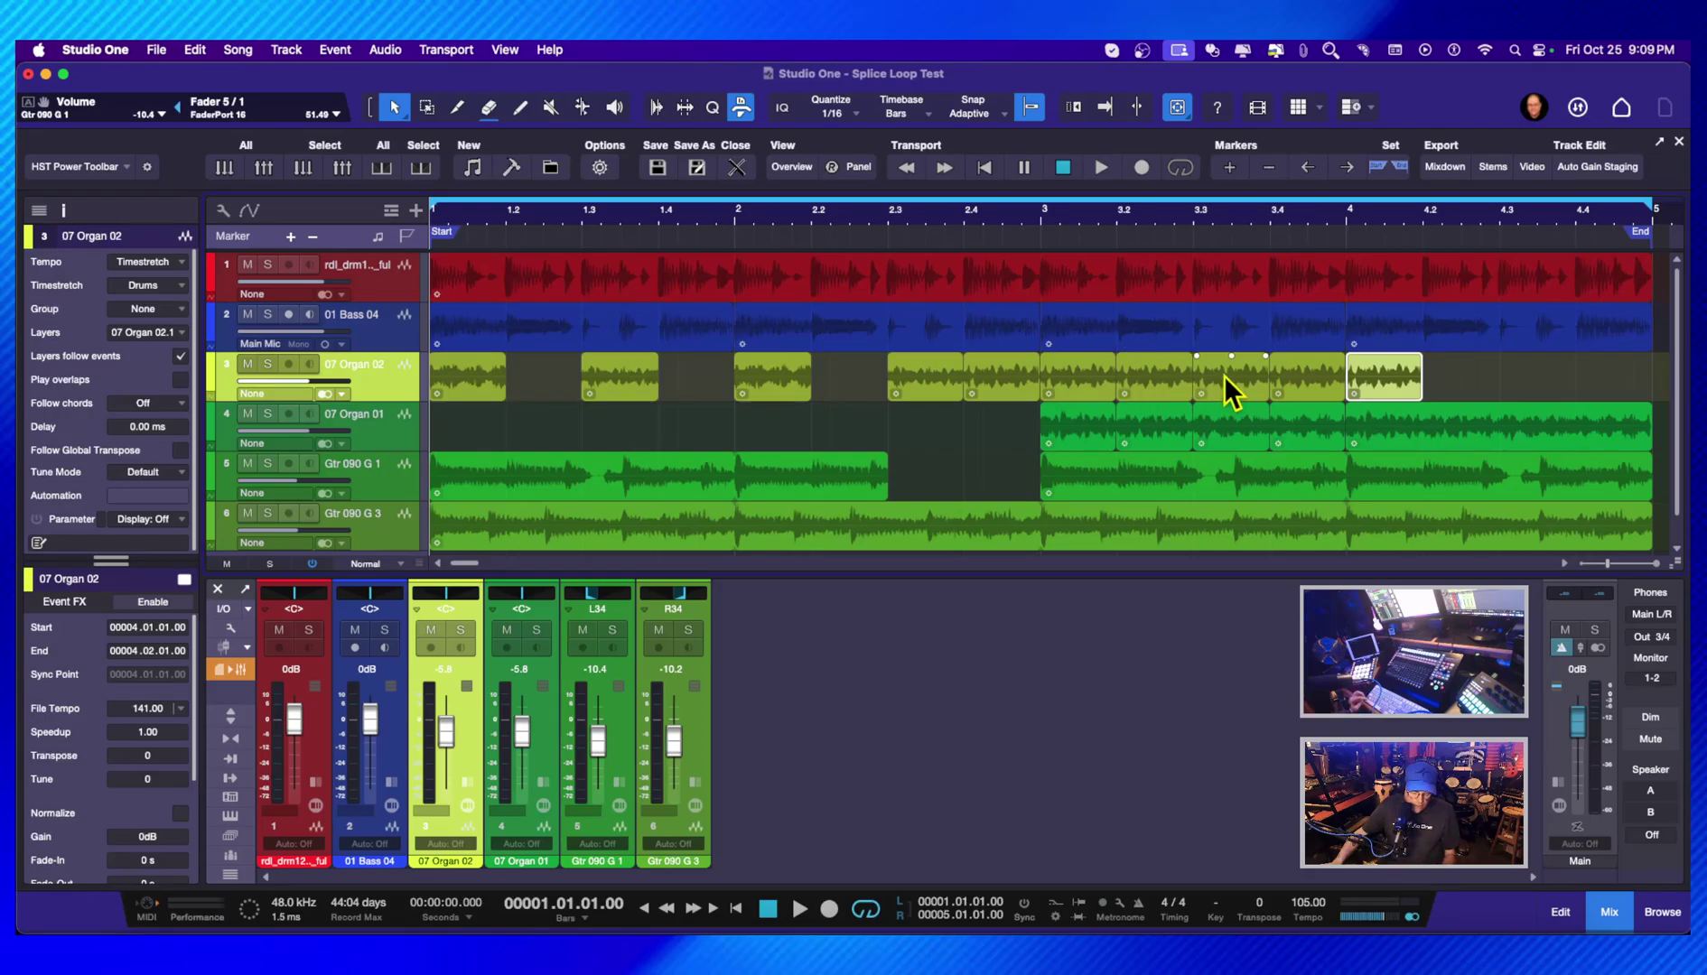
key(Delete)
key(Delete)
key(Delete)
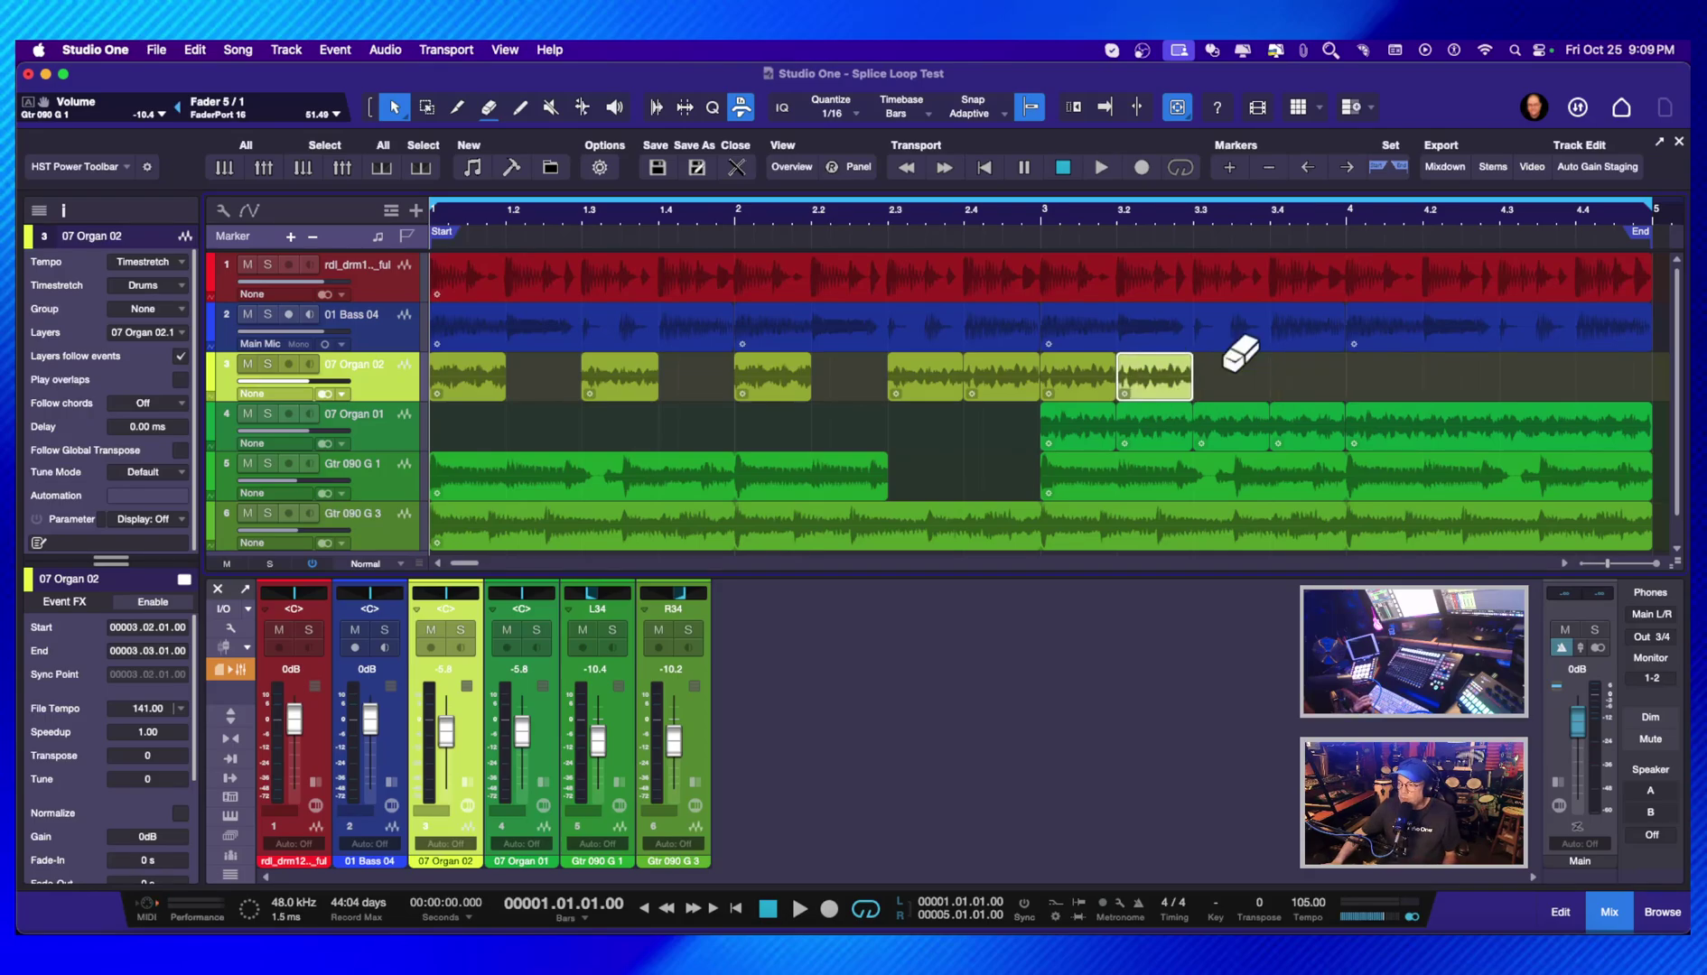
key(super+z)
key(super+z)
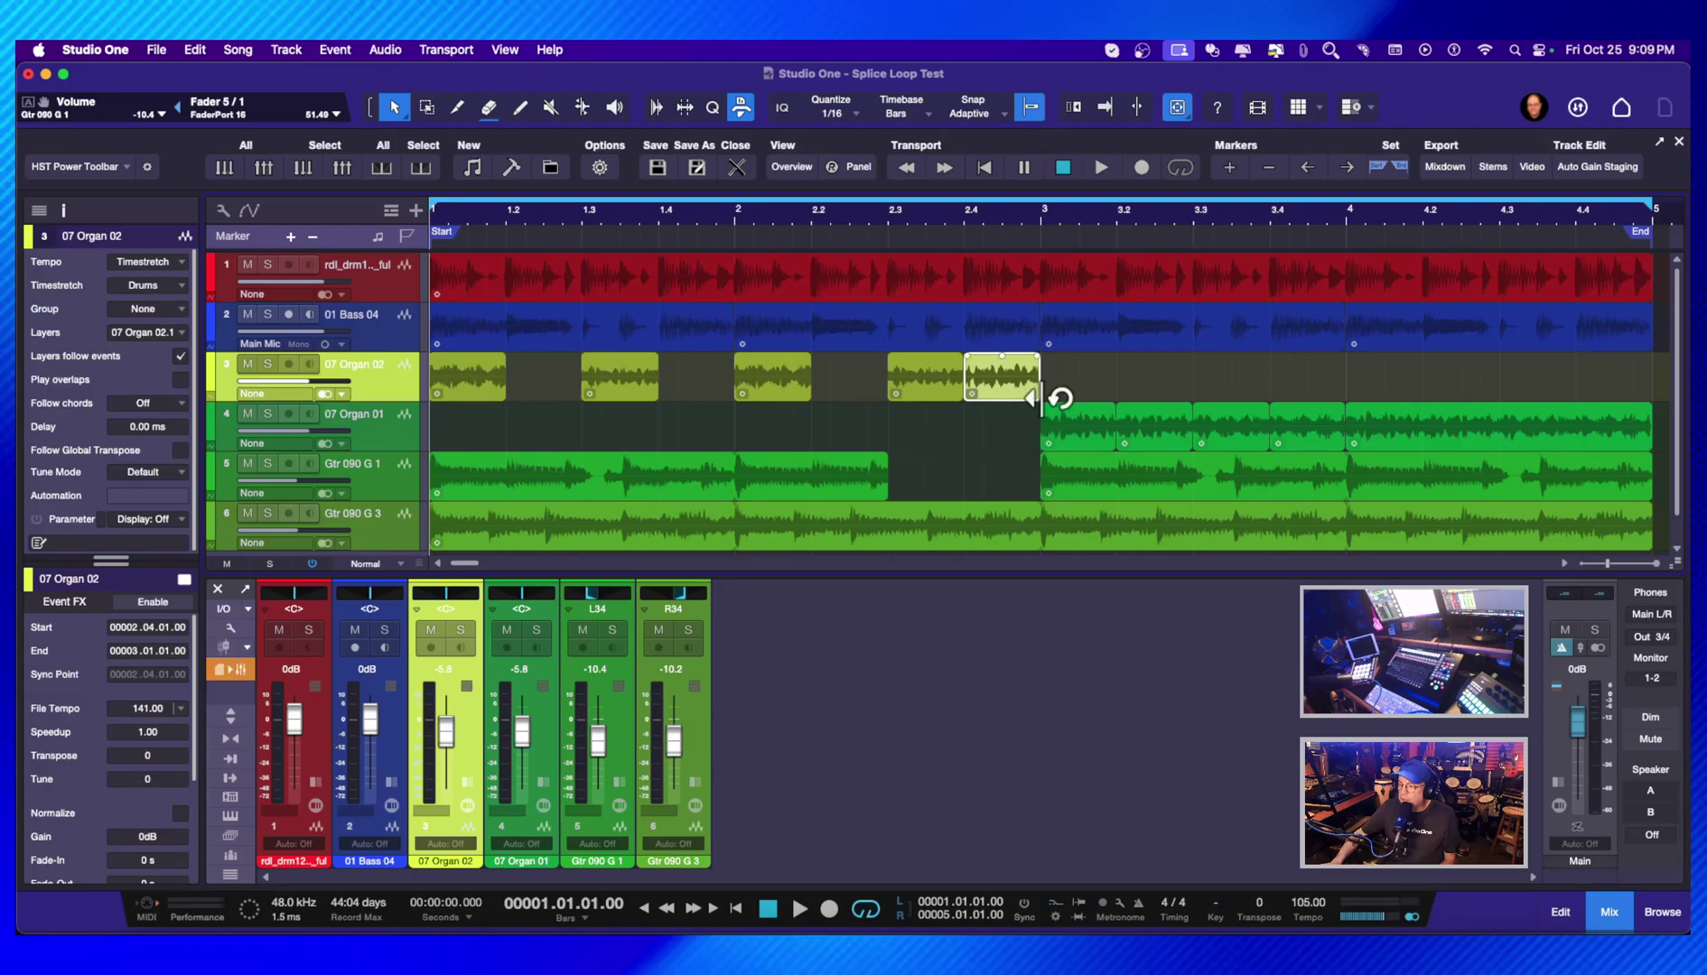
mouse_move(1041, 398)
mouse_down()
mouse_move(1354, 402)
mouse_move(994, 398)
mouse_move(1059, 398)
mouse_move(1042, 399)
mouse_up()
- Enable Loop on the final Organ 02 event so it repeats from bar 2.4 to bar 5
right_click(988, 389)
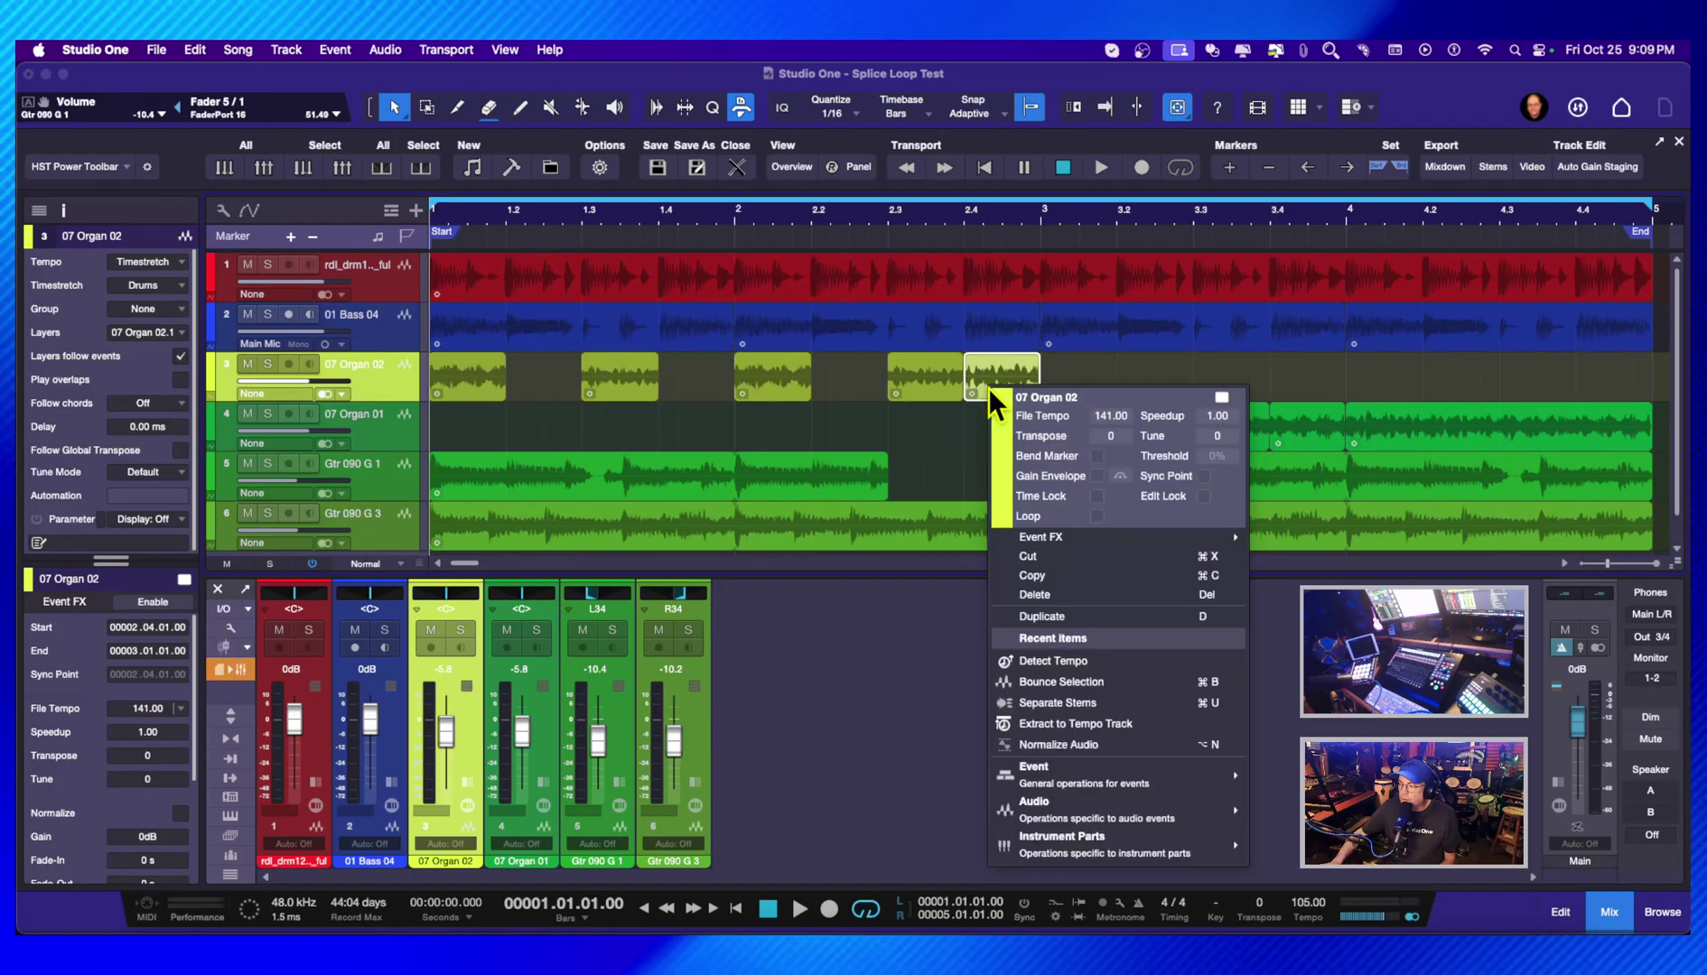
click(1098, 516)
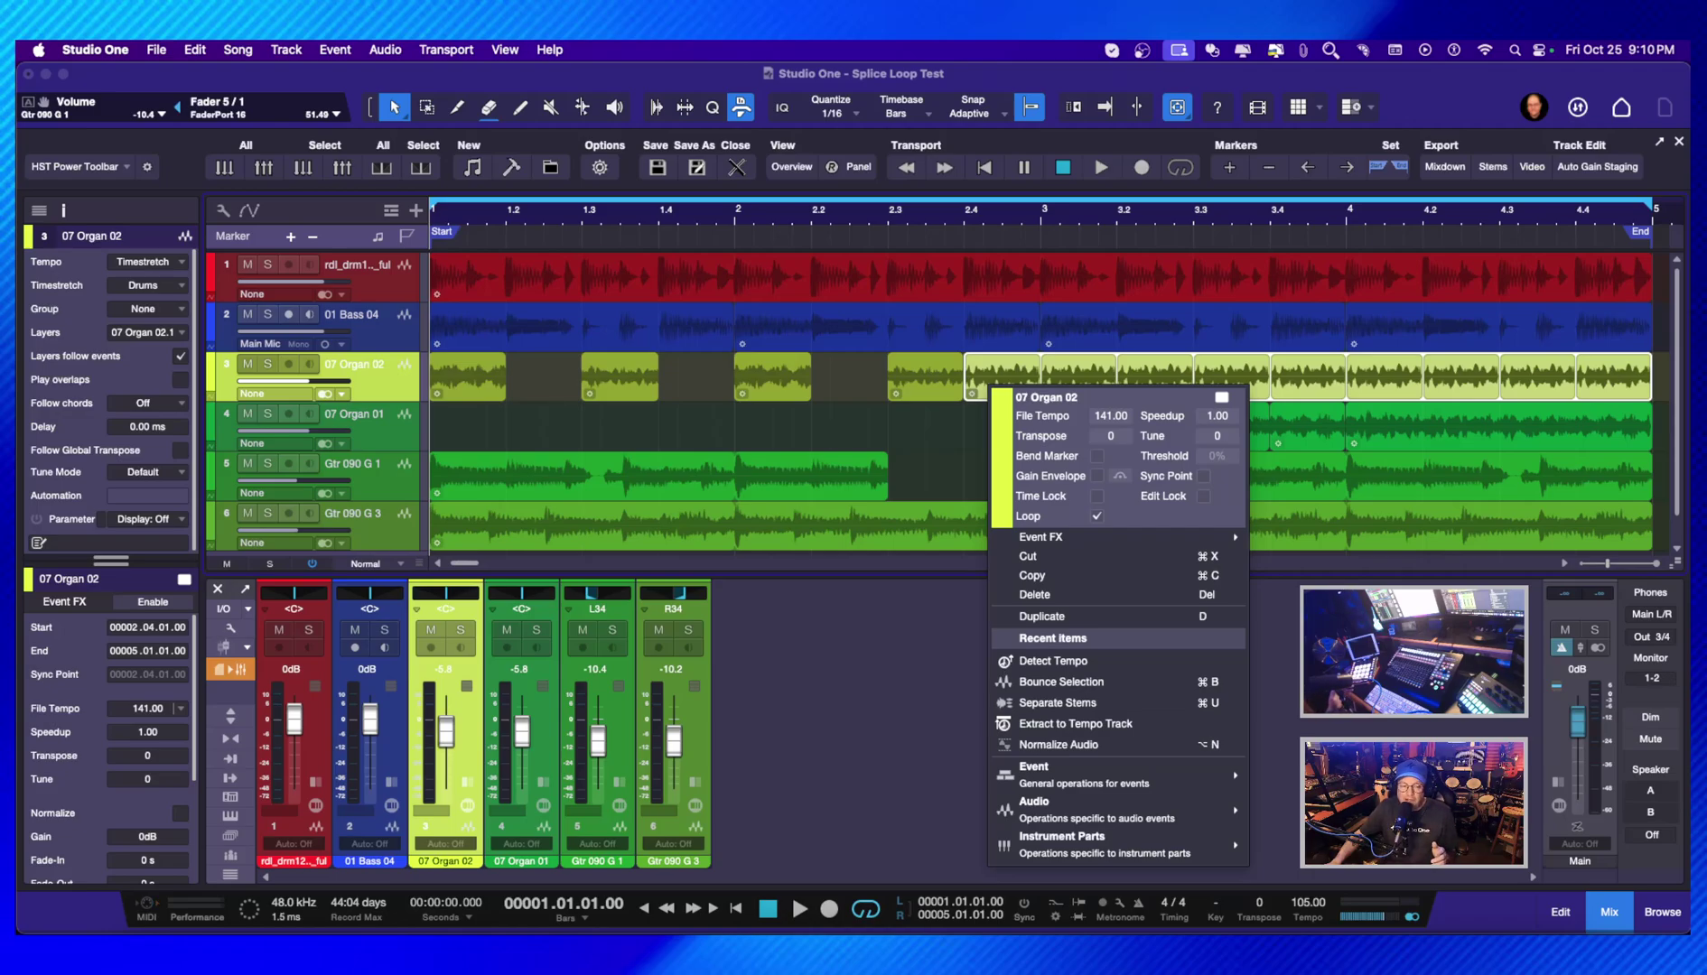
- Dismiss the event context menu, leaving Organ 02 looping through to bar 5
key(Escape)
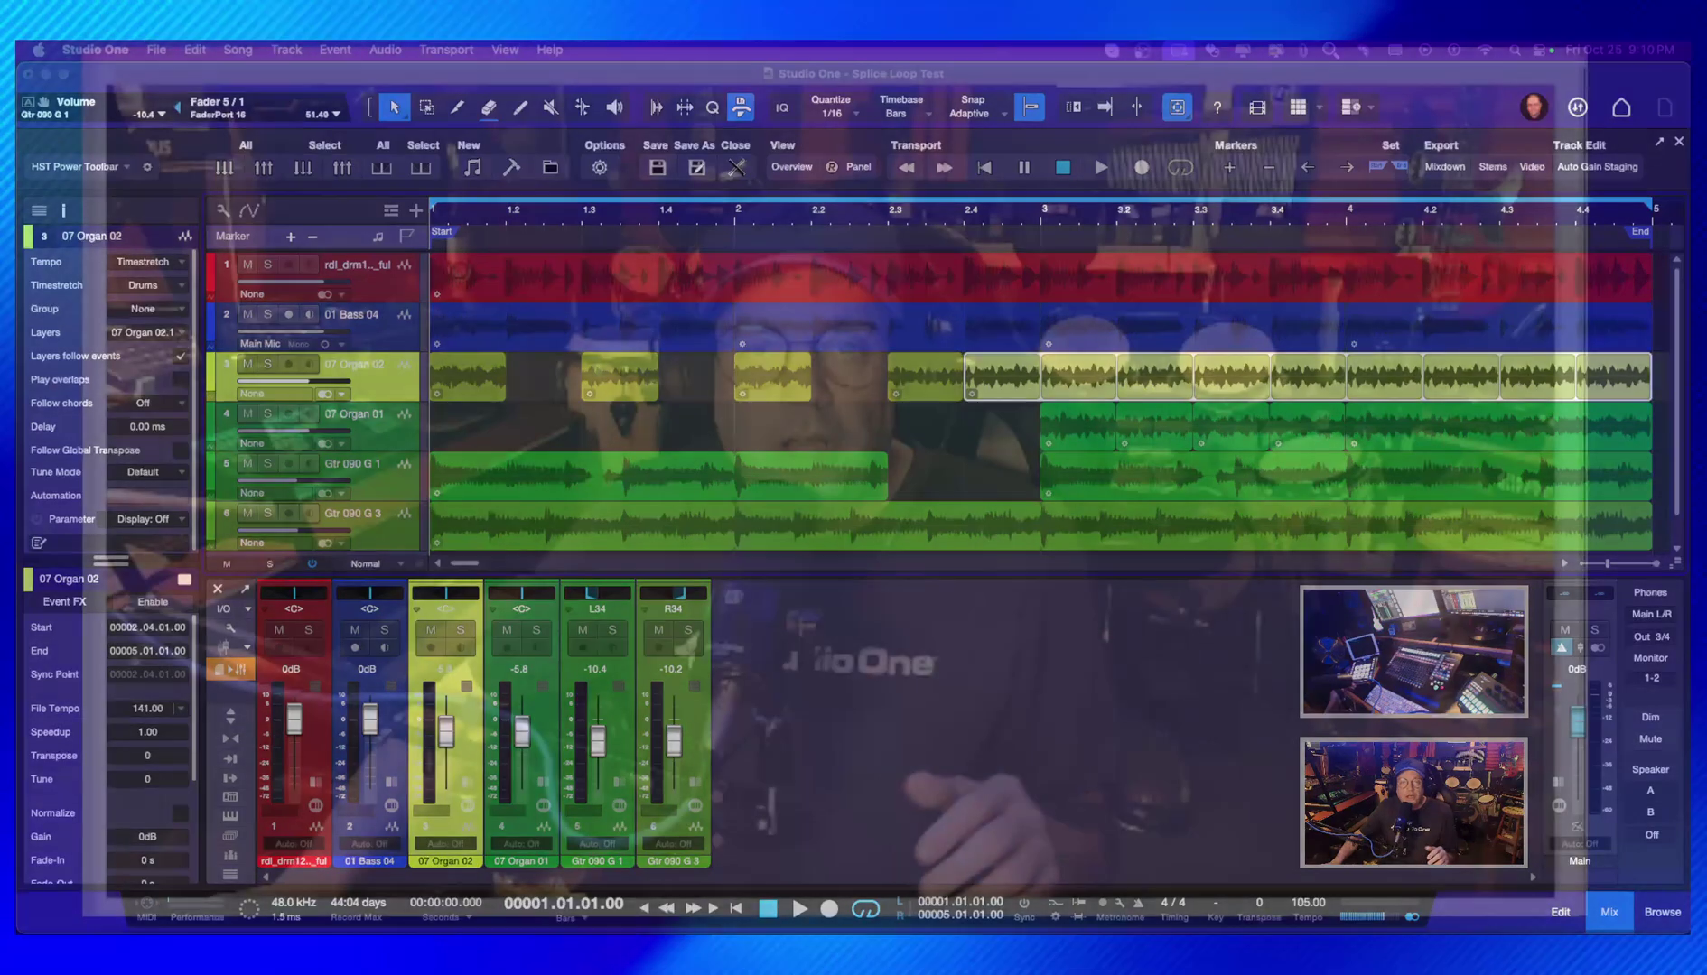